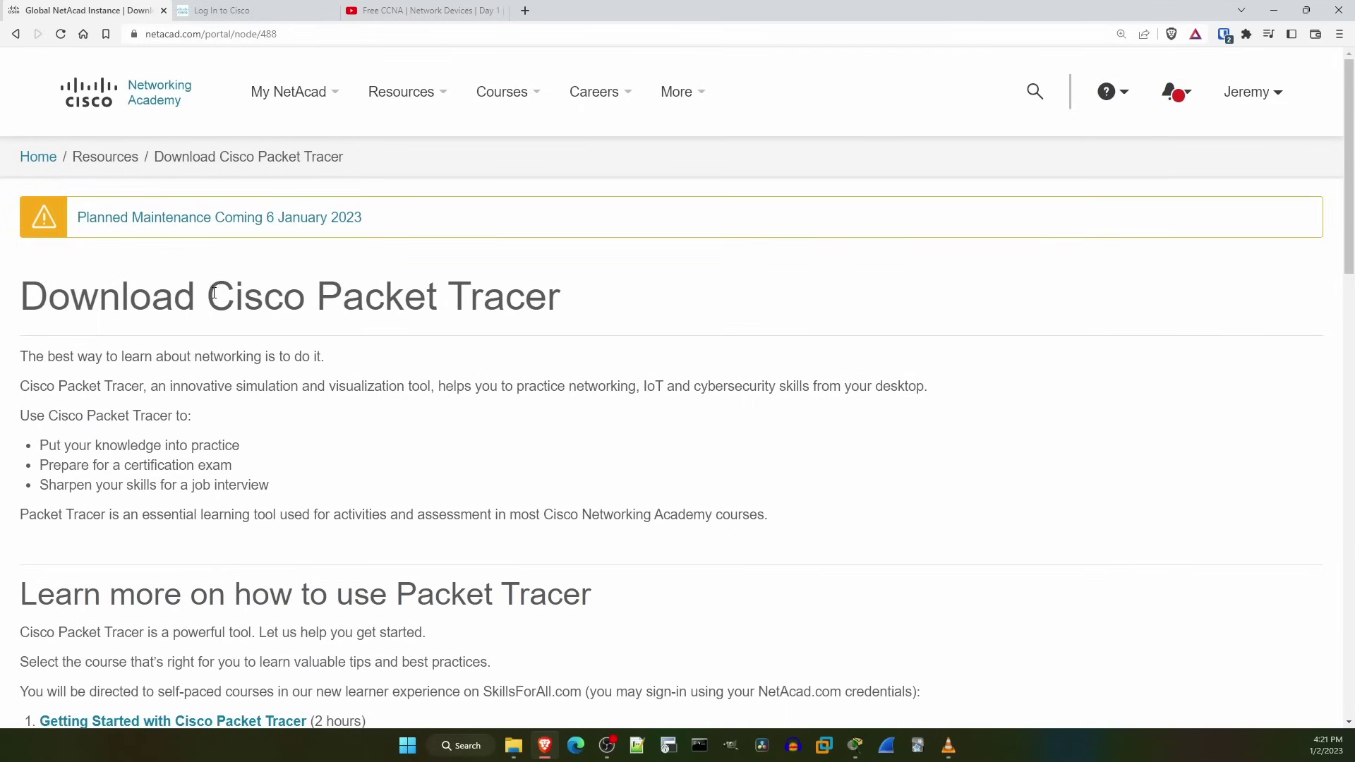
Step: Highlight the Packet Tracer download page's title and its product description sentence
{"action": "left_click_drag", "start_coordinate": [213, 292], "coordinate": [676, 304]}
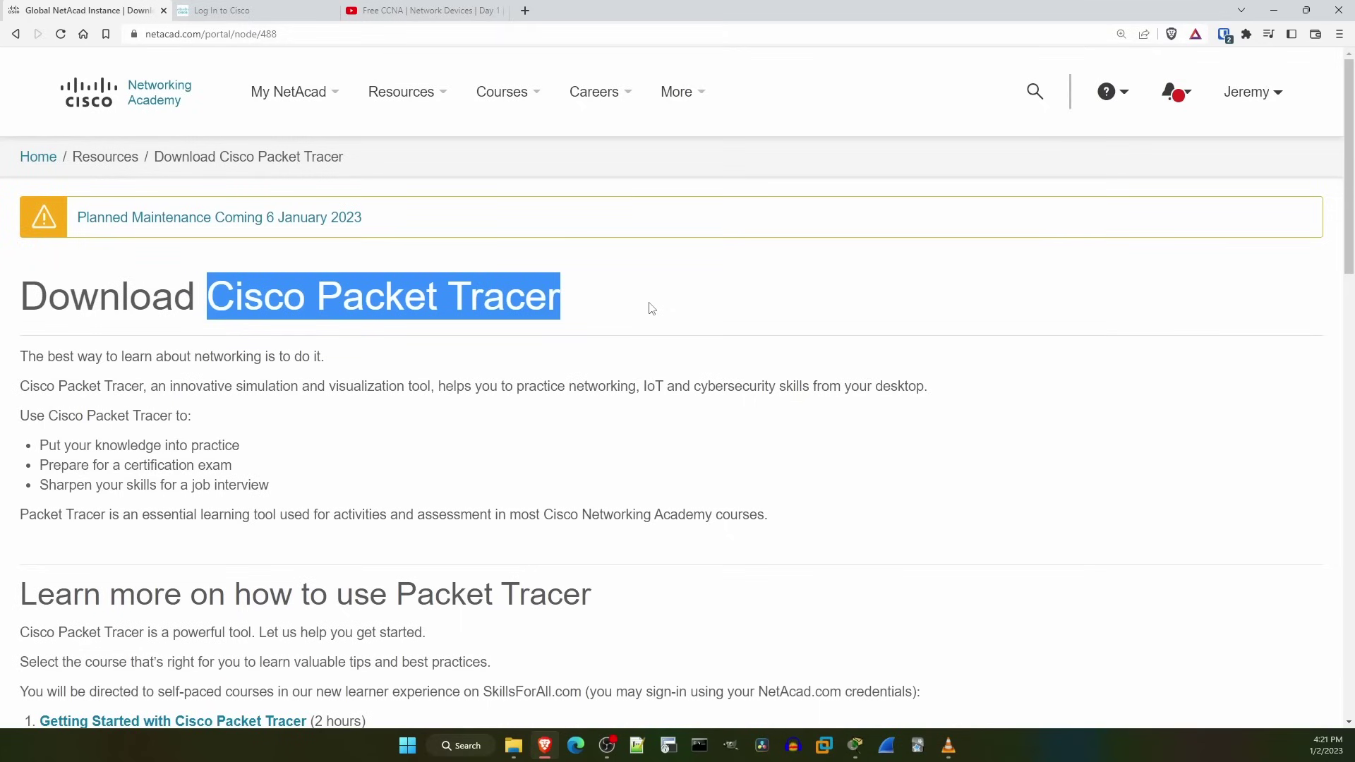
{"action": "left_click", "coordinate": [637, 311]}
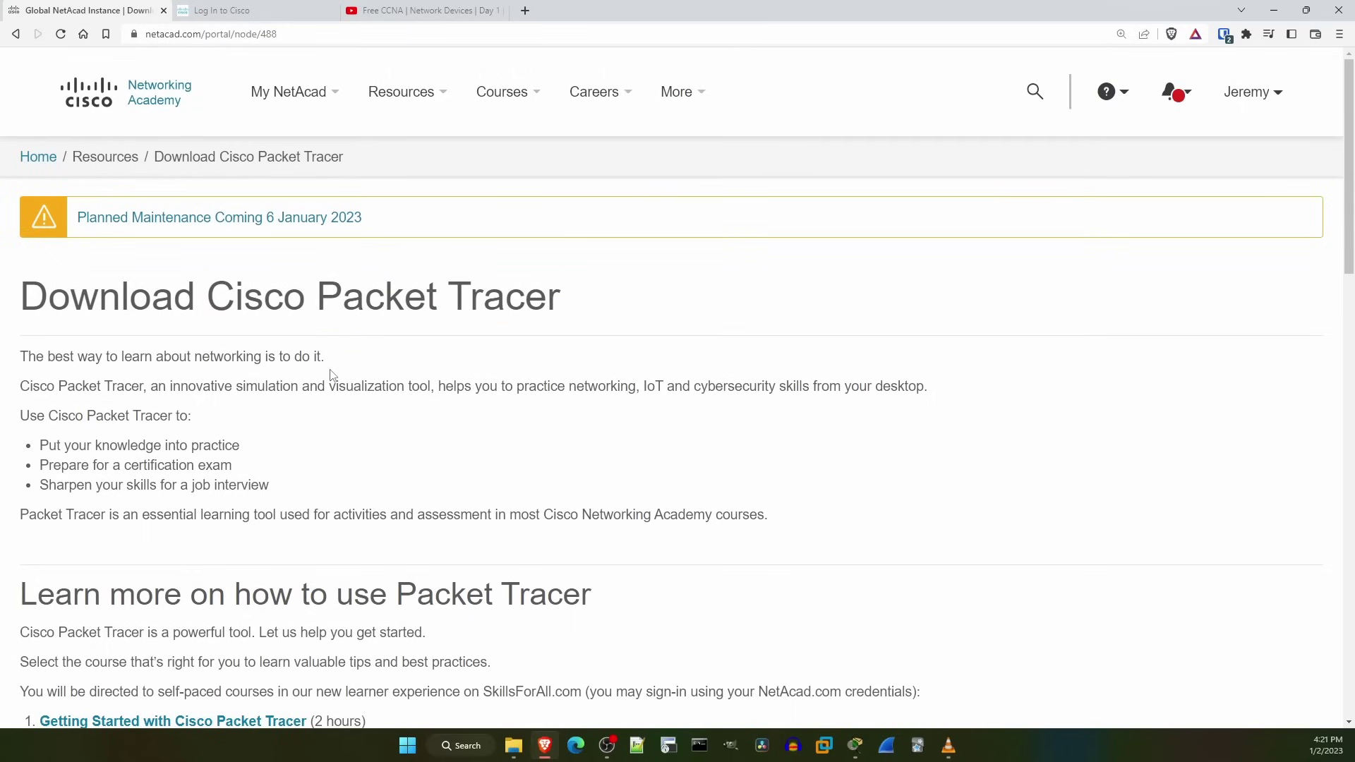
{"action": "triple_click", "coordinate": [118, 385]}
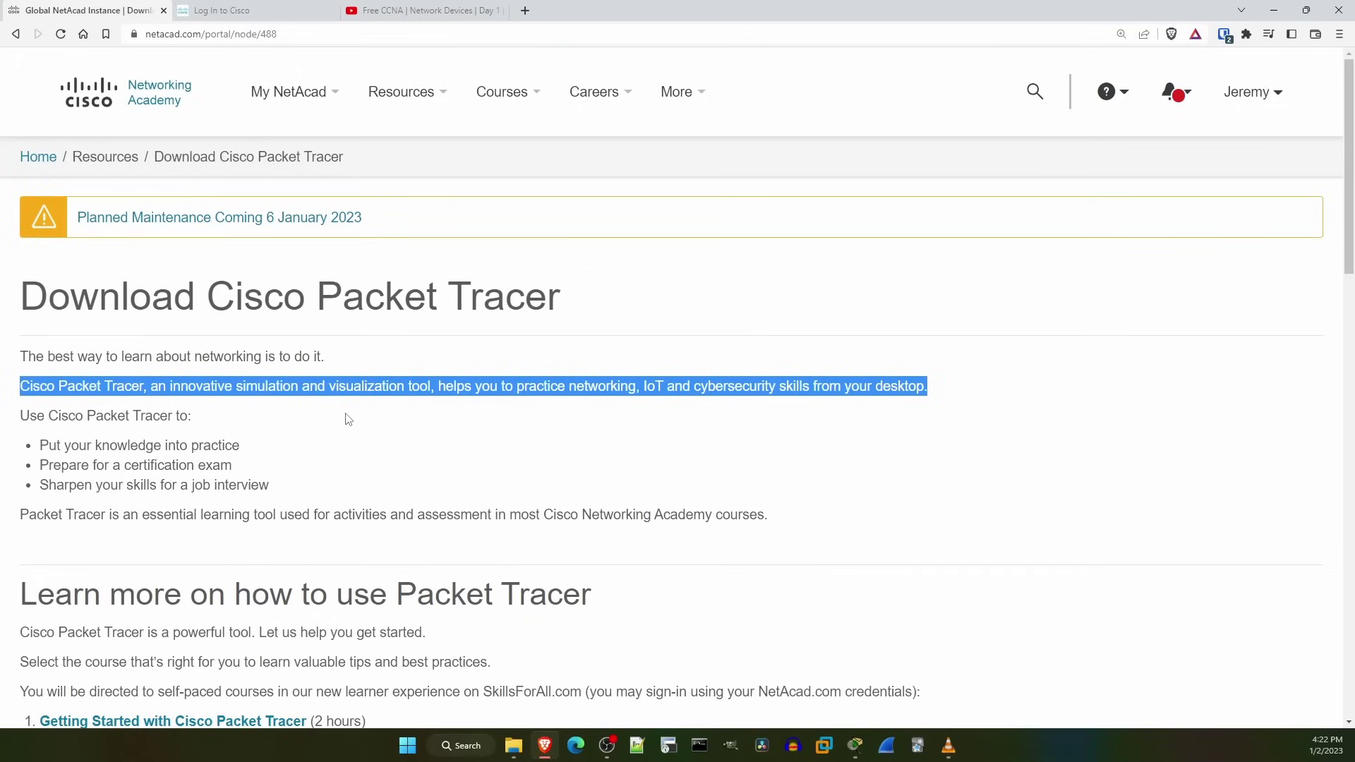
{"action": "left_click", "coordinate": [346, 419]}
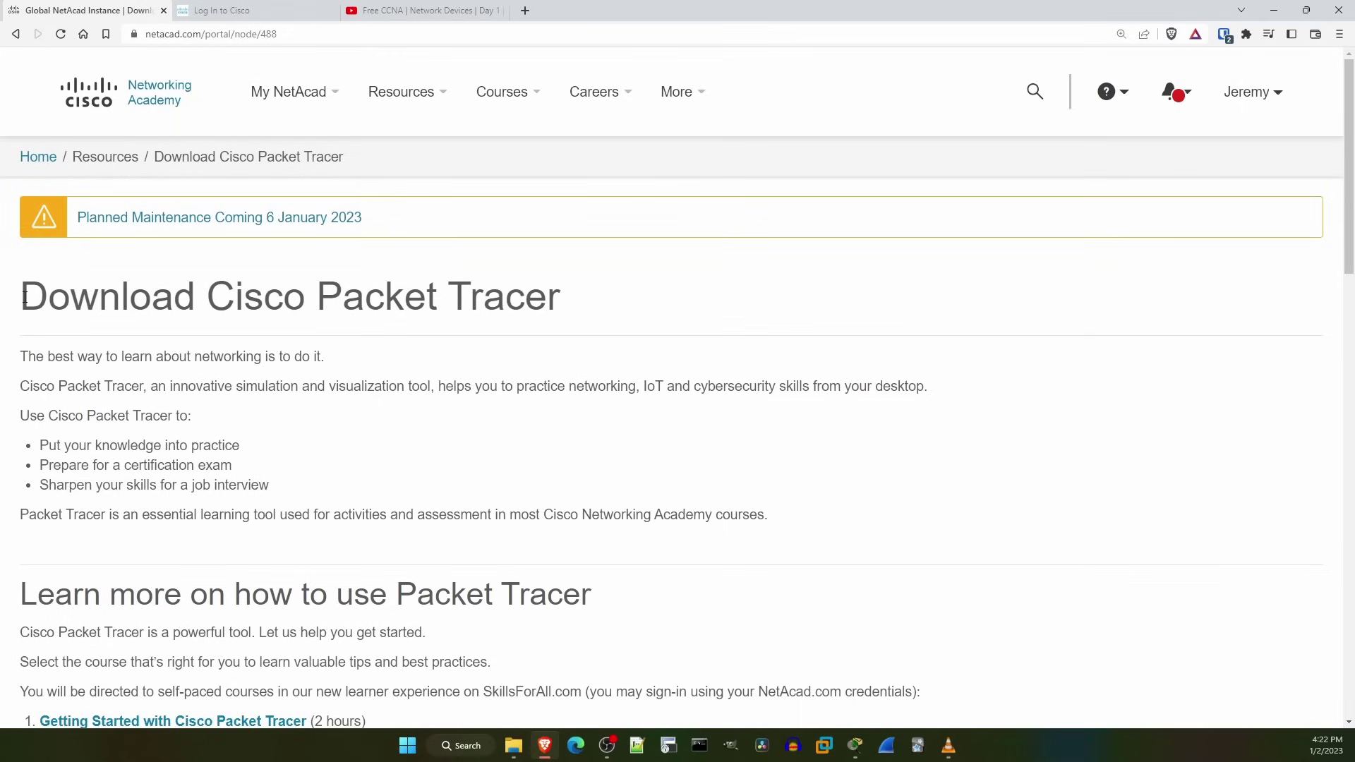
{"action": "left_click_drag", "start_coordinate": [21, 297], "coordinate": [582, 290]}
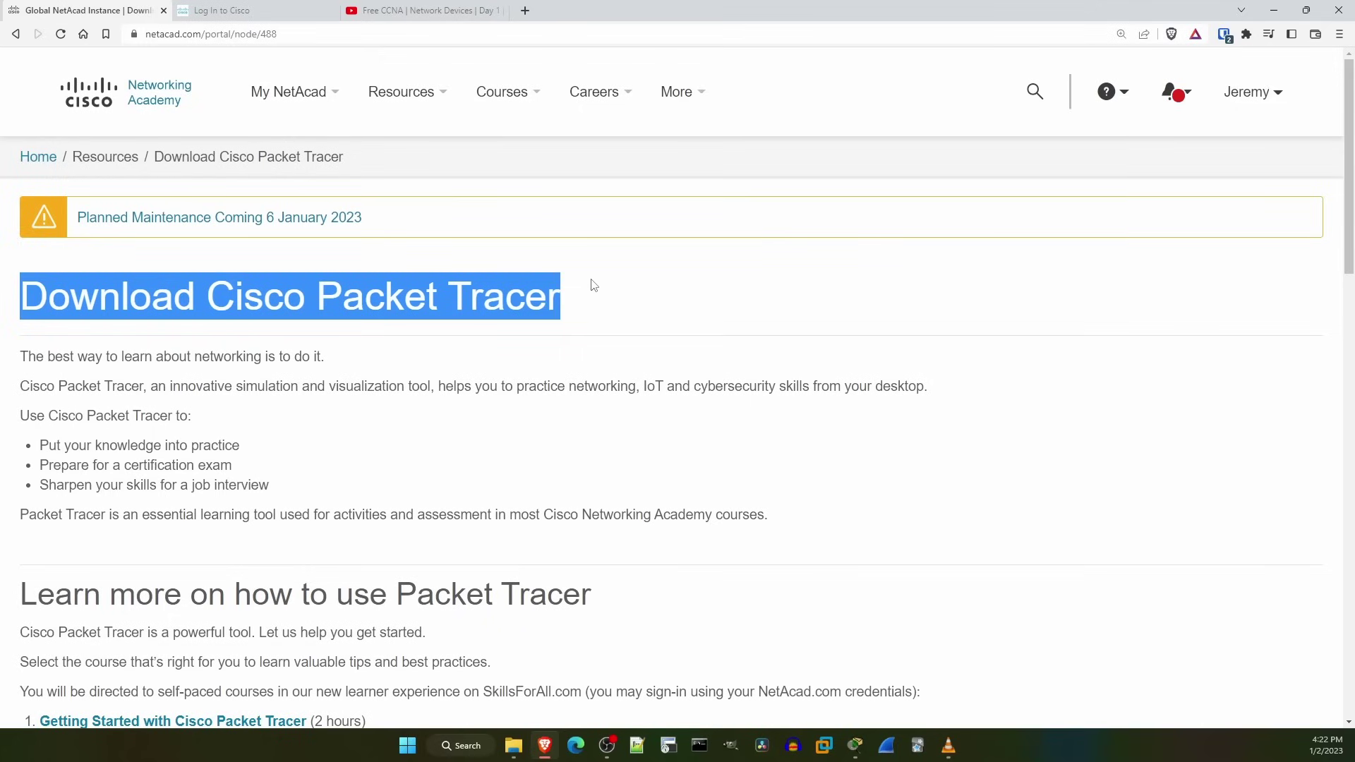
{"action": "left_click", "coordinate": [427, 146]}
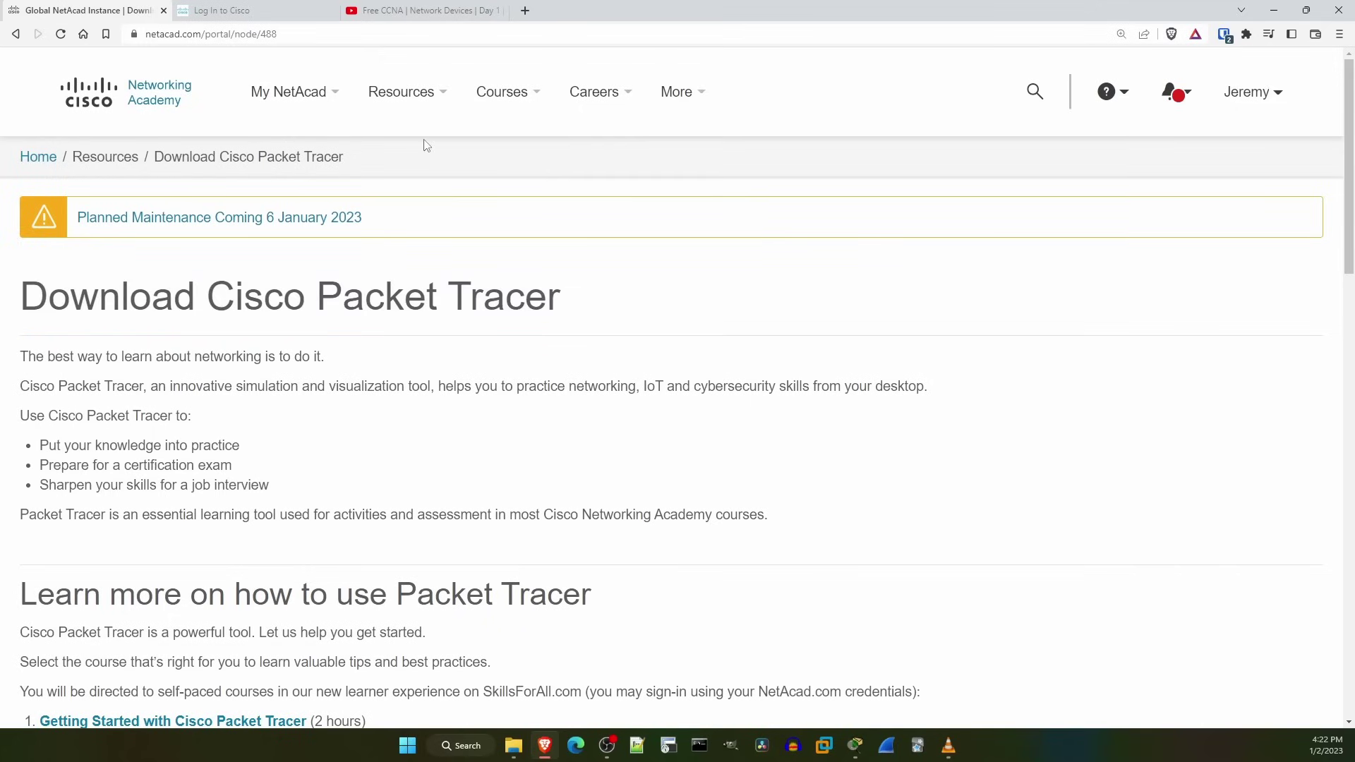
Step: View the Cisco ID login page's sign-up prompt, then go back to the Packet Tracer download page
{"action": "left_click", "coordinate": [300, 8]}
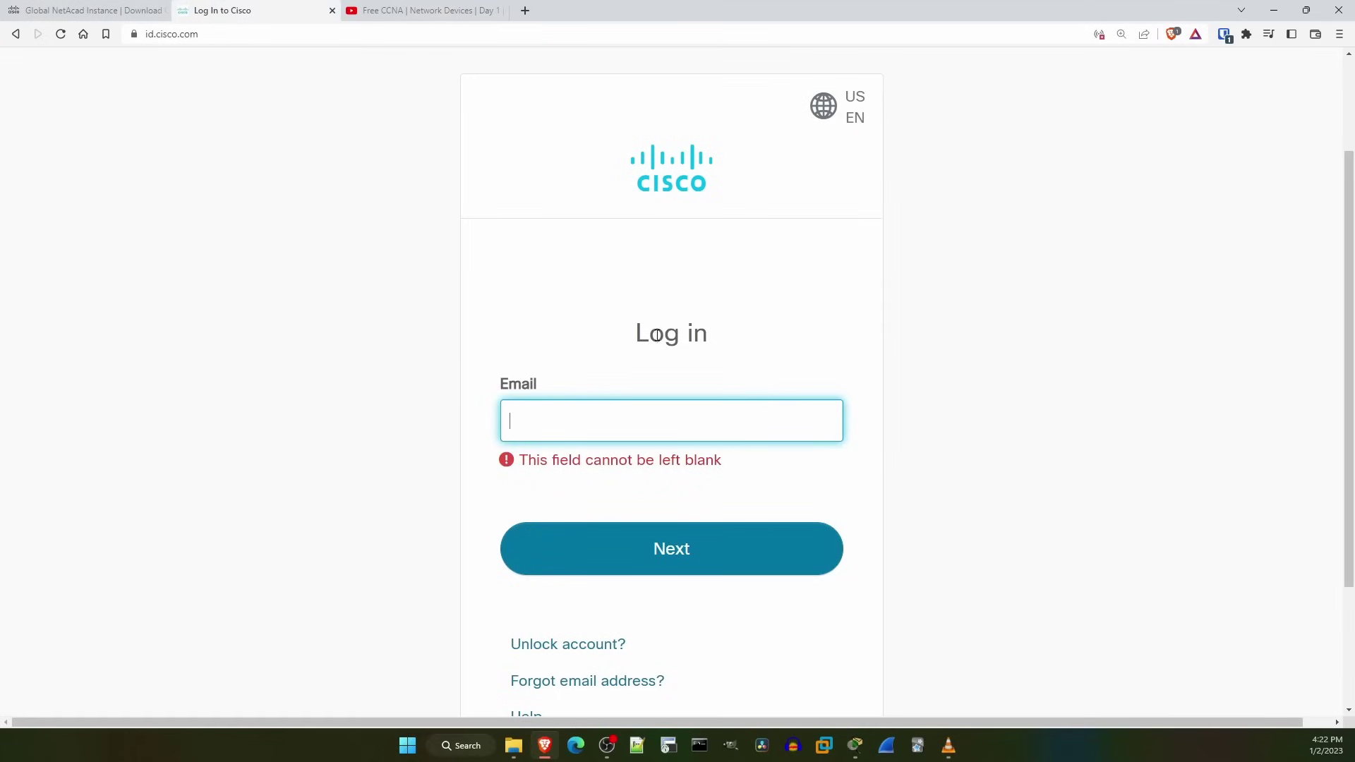
{"action": "left_click", "coordinate": [405, 304]}
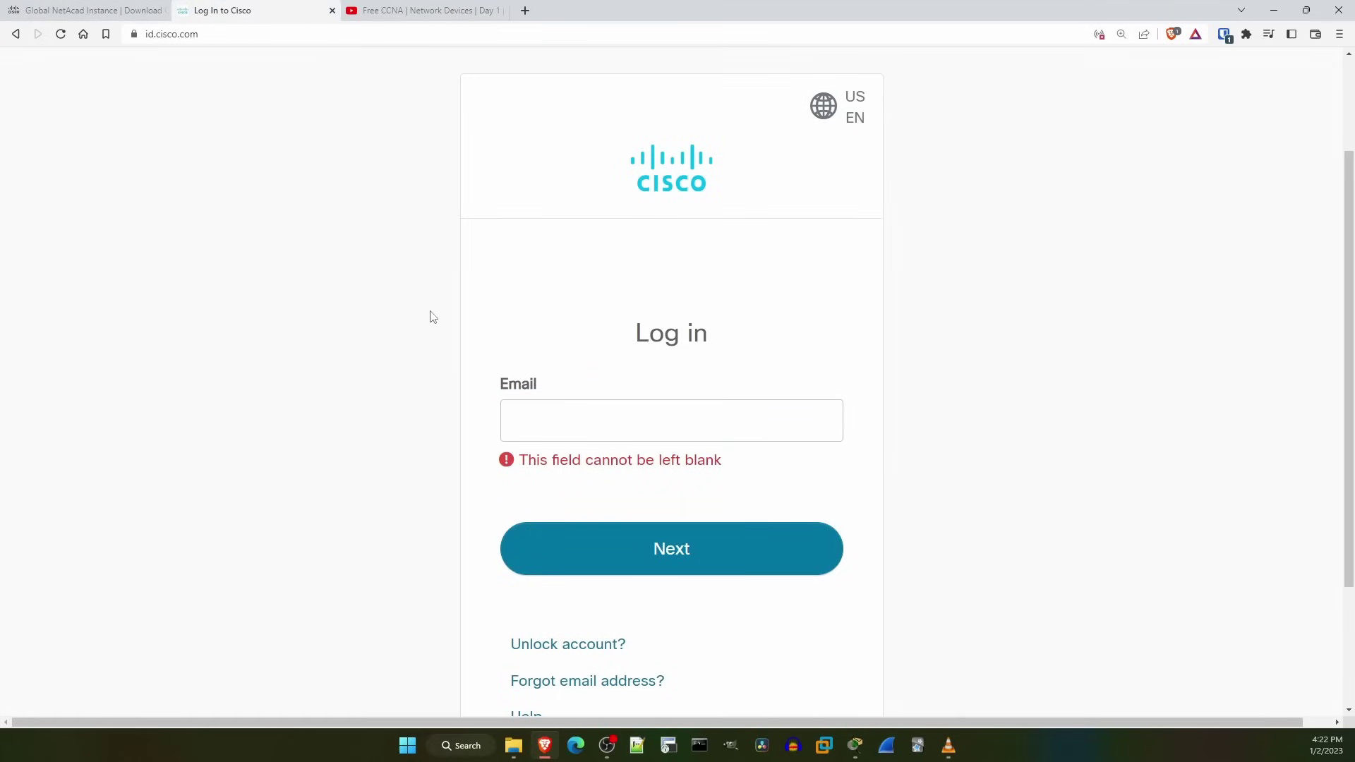
{"action": "scroll", "coordinate": [430, 317], "scroll_direction": "down", "scroll_amount": 3}
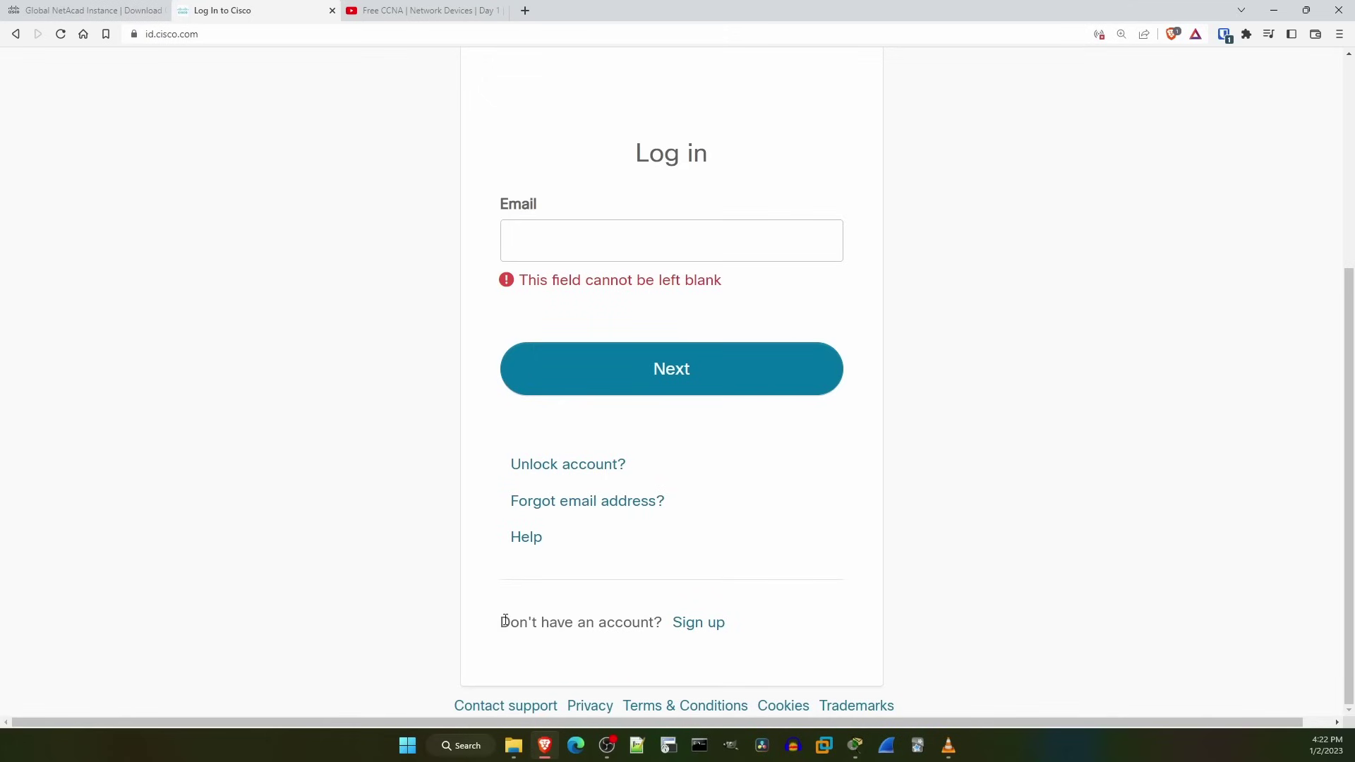
{"action": "left_click_drag", "start_coordinate": [502, 621], "coordinate": [733, 637]}
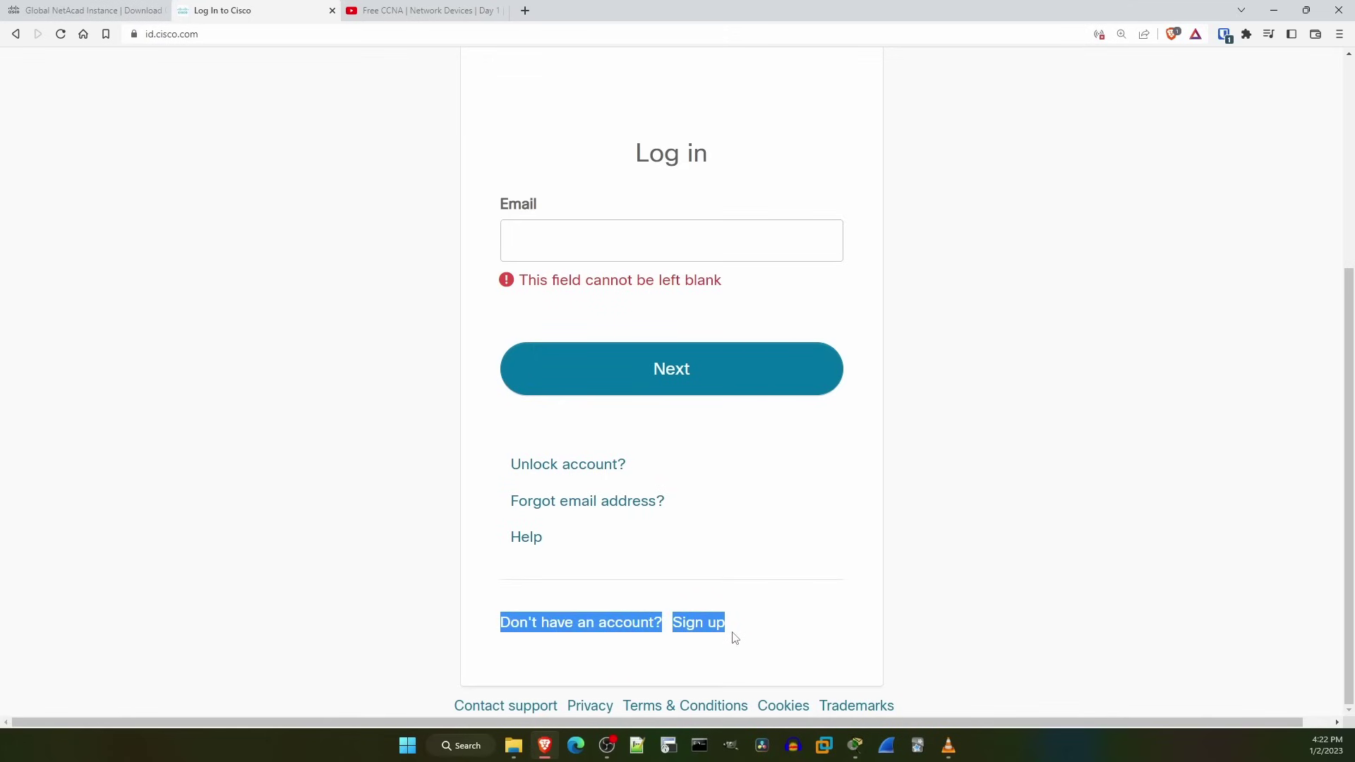
{"action": "left_click", "coordinate": [685, 643]}
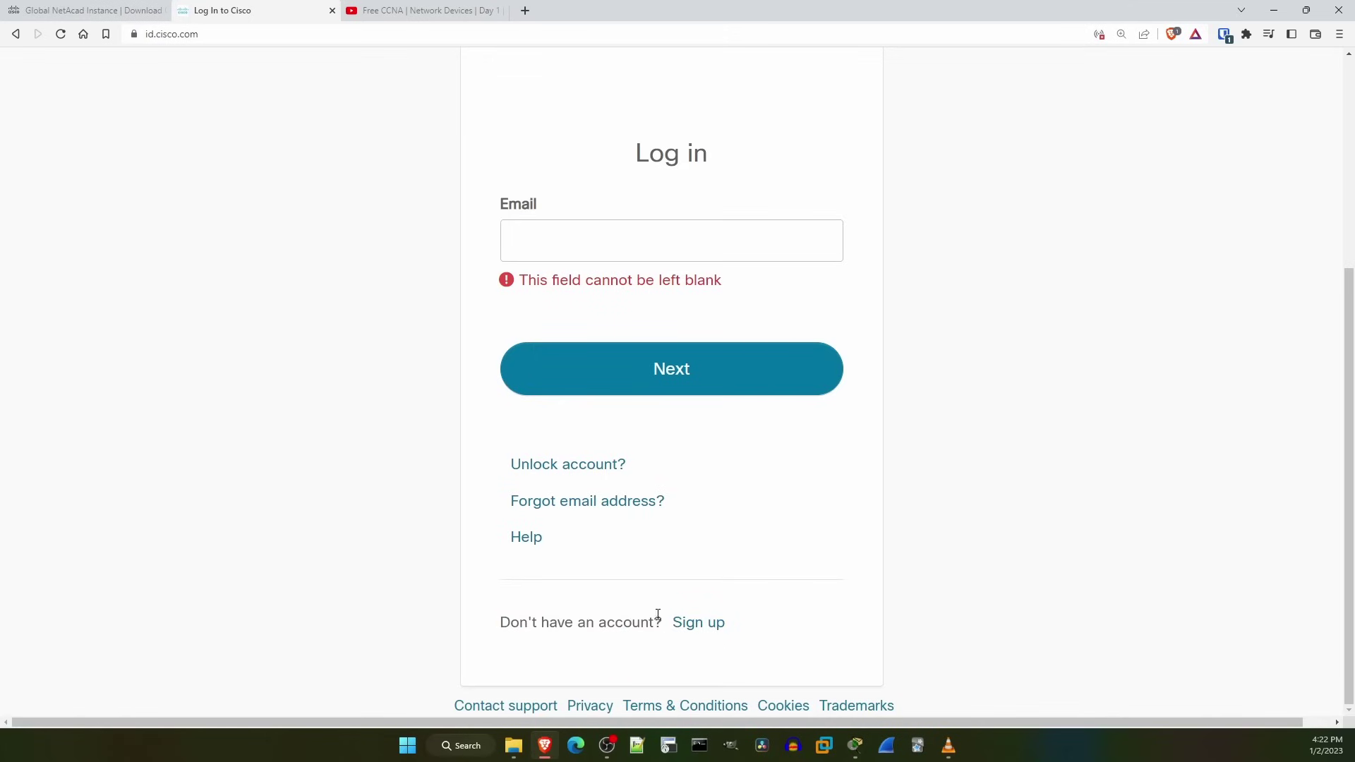
{"action": "left_click", "coordinate": [124, 11]}
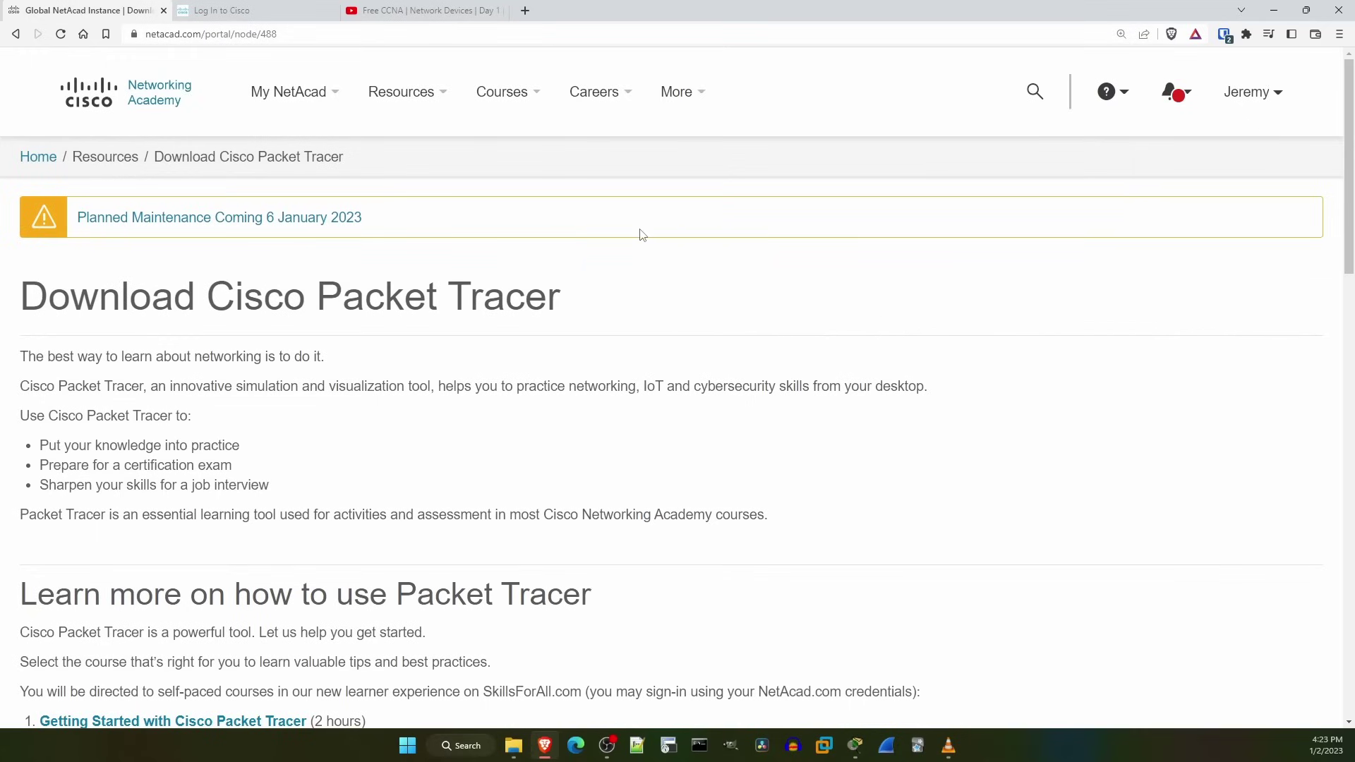
{"action": "scroll", "coordinate": [602, 273], "scroll_direction": "down", "scroll_amount": 3}
{"action": "scroll", "coordinate": [606, 267], "scroll_direction": "down", "scroll_amount": 1}
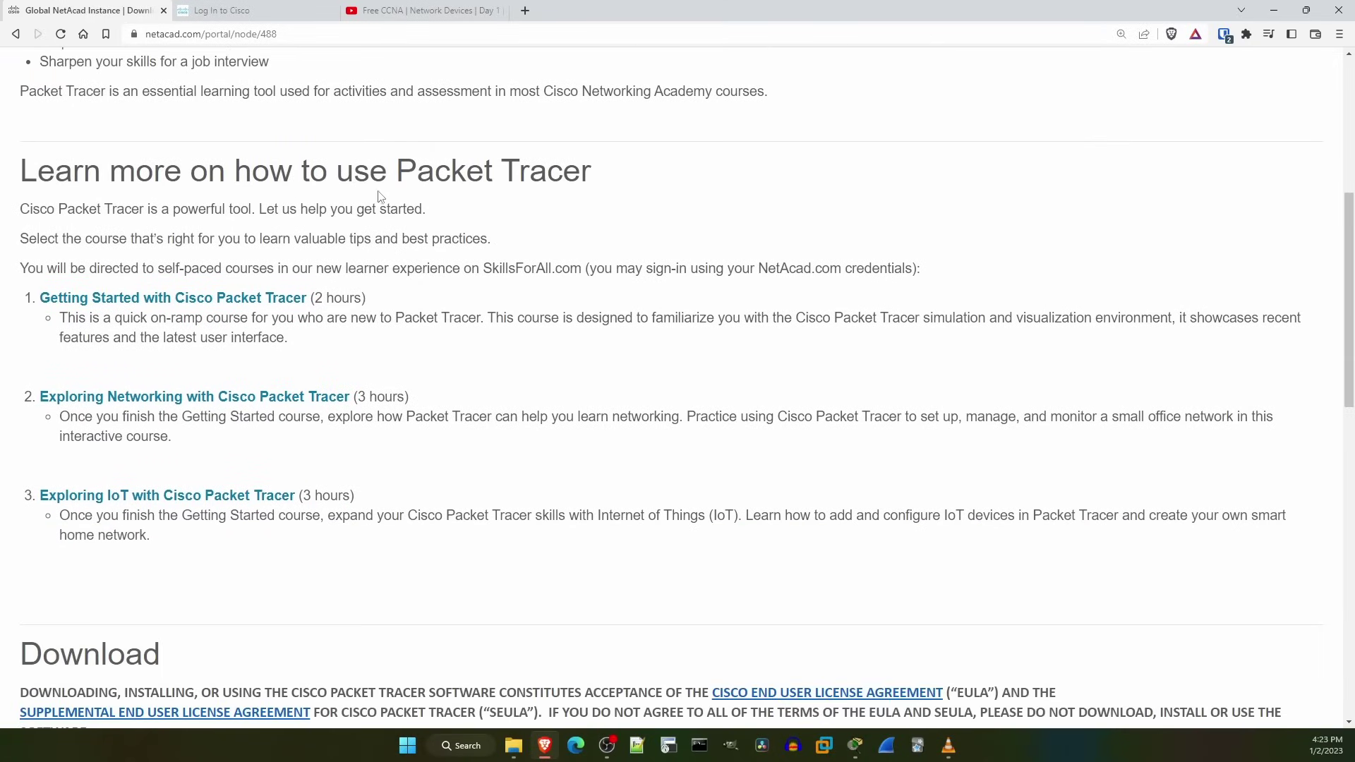
{"action": "triple_click", "coordinate": [209, 169]}
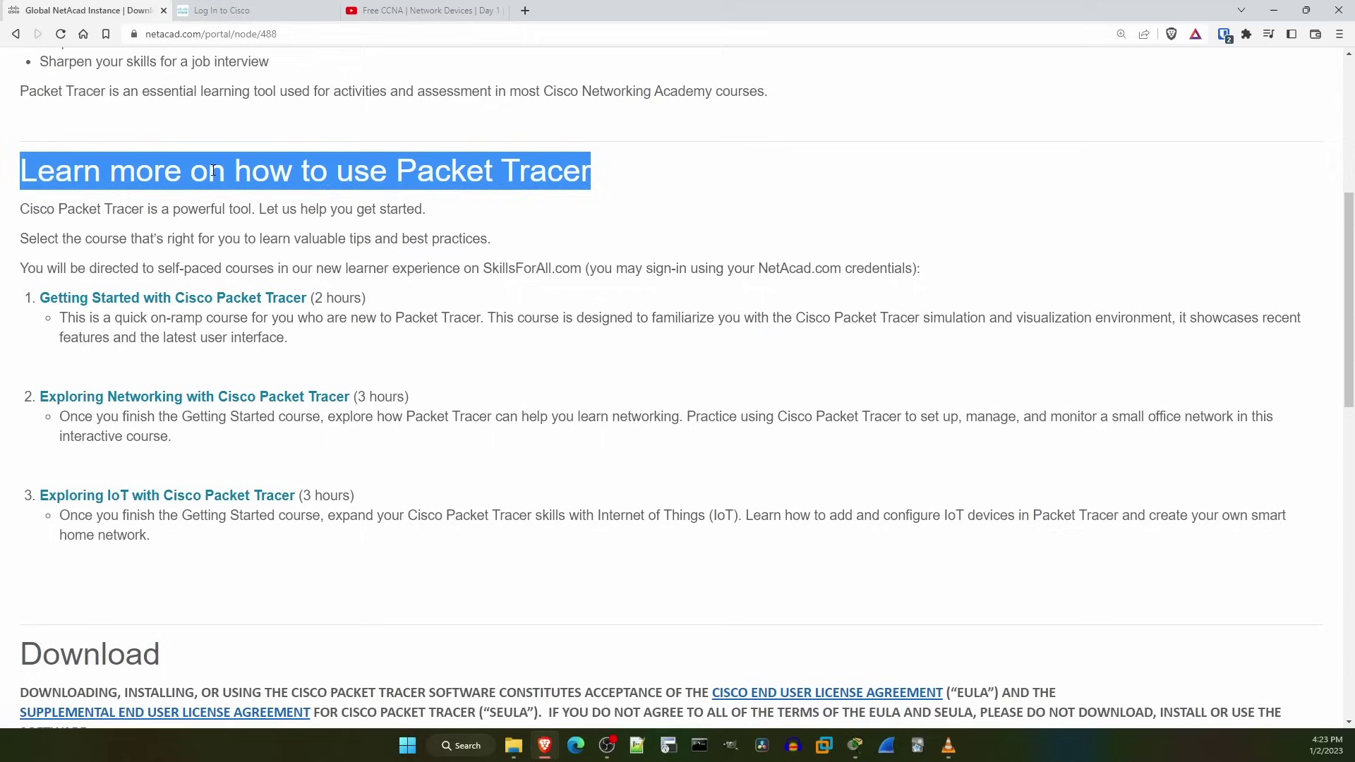
{"action": "left_click", "coordinate": [239, 199]}
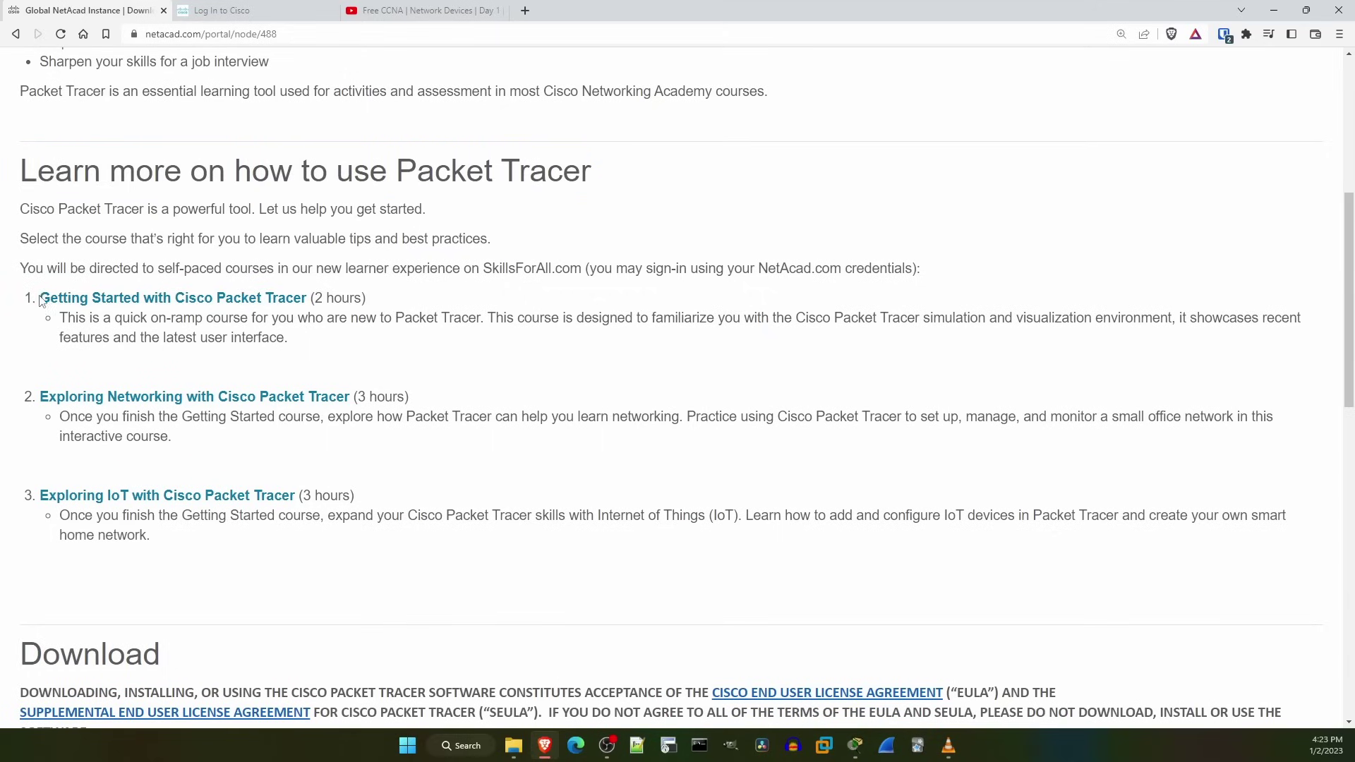
{"action": "left_click_drag", "start_coordinate": [36, 300], "coordinate": [366, 299]}
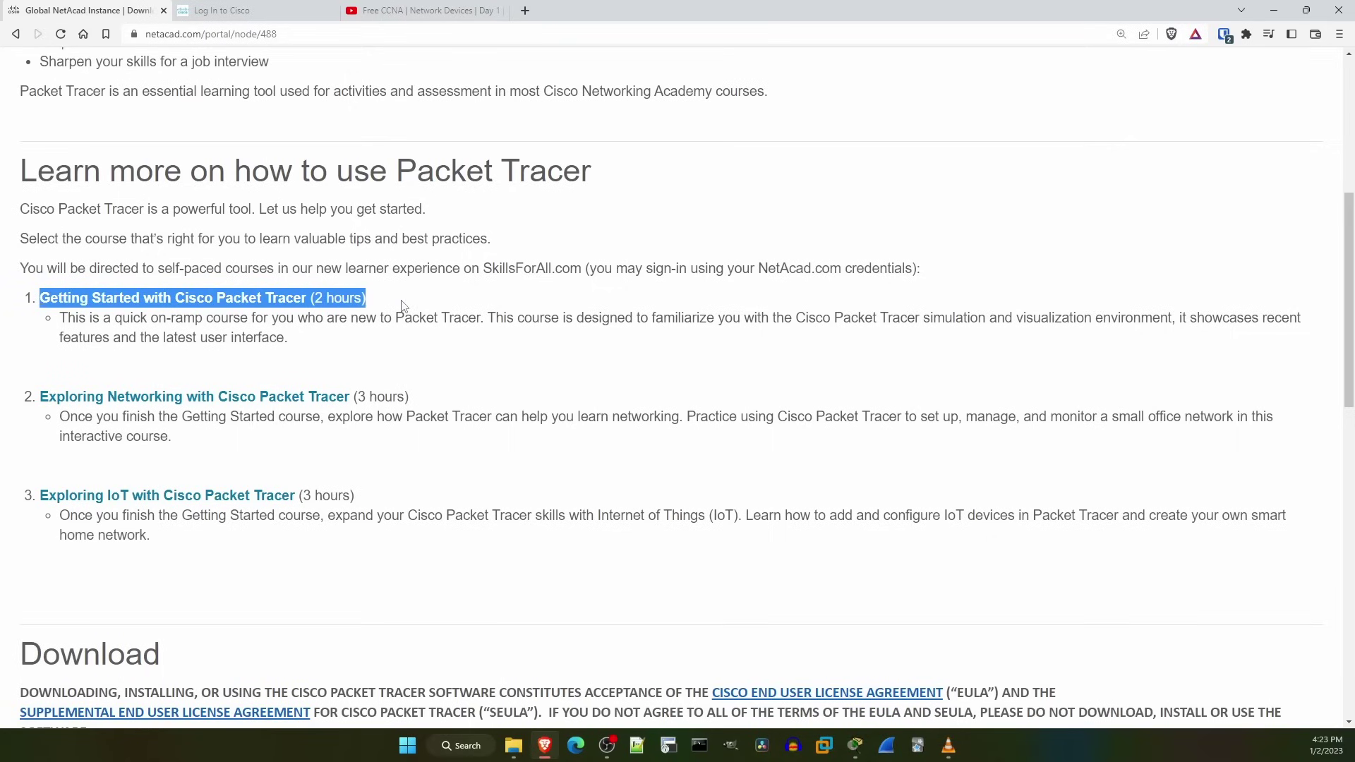
{"action": "left_click", "coordinate": [283, 352]}
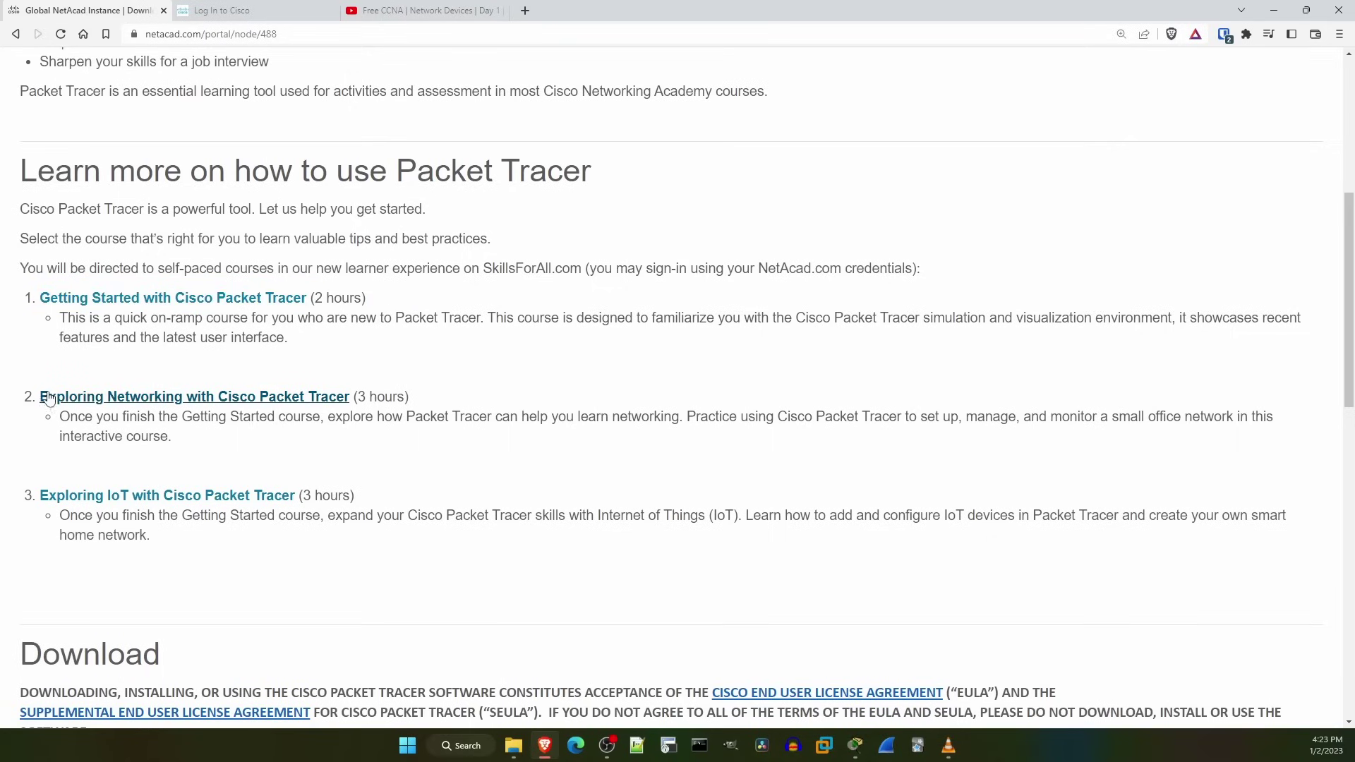
{"action": "left_click_drag", "start_coordinate": [36, 398], "coordinate": [409, 398]}
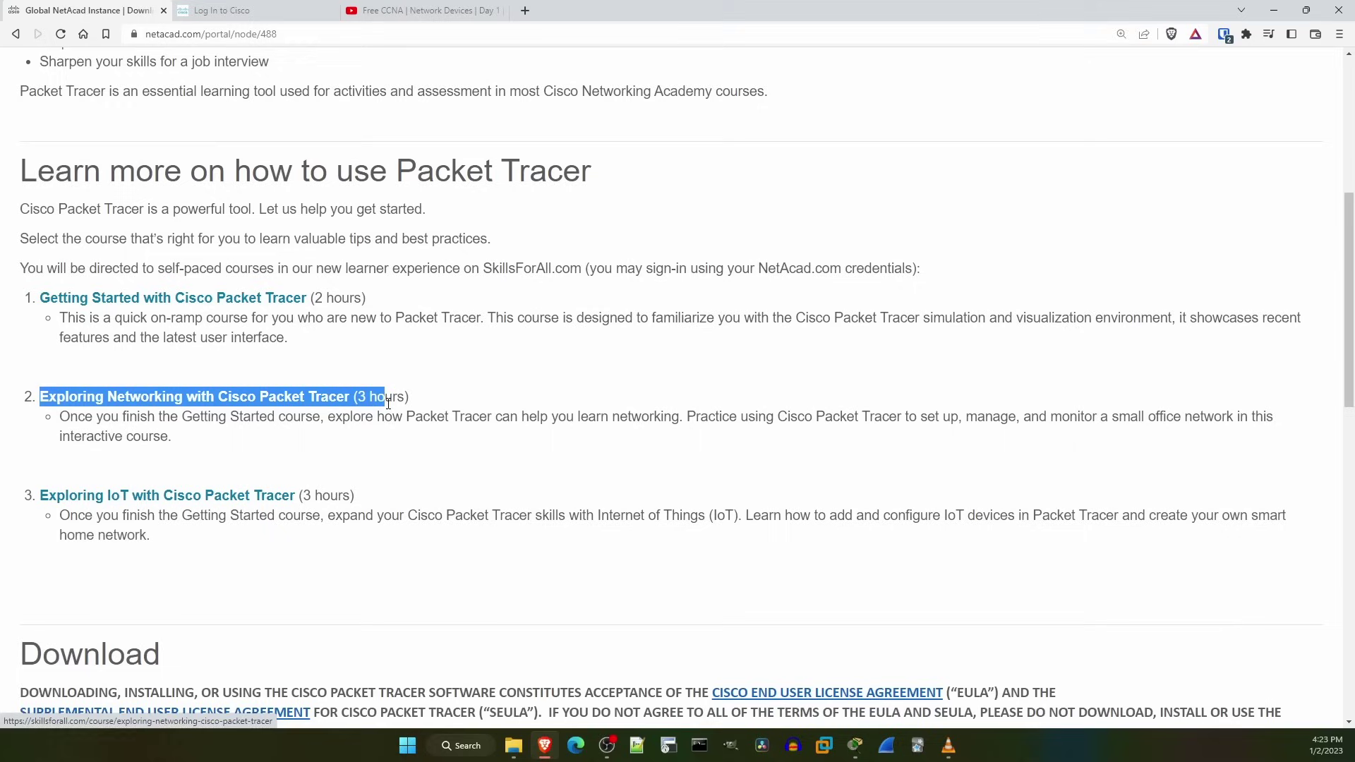
{"action": "left_click", "coordinate": [521, 387]}
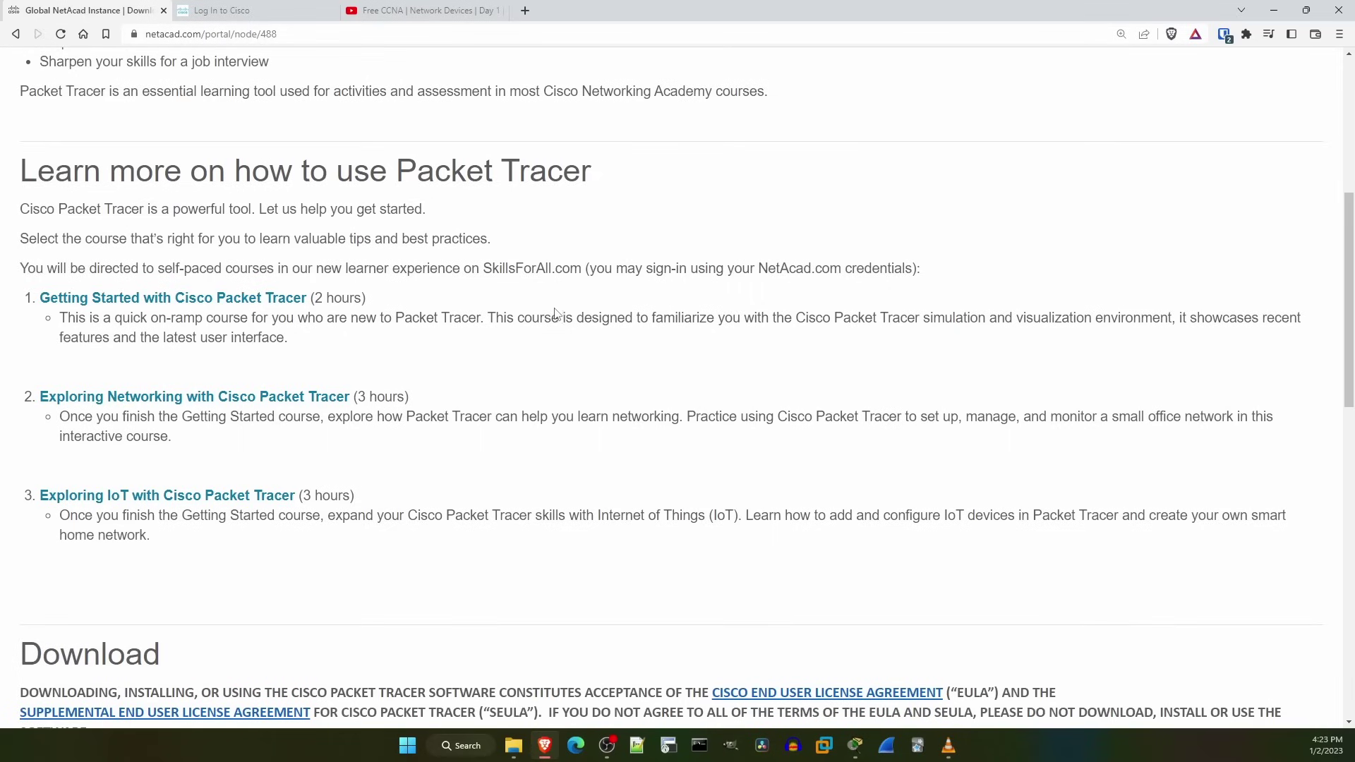
{"action": "scroll", "coordinate": [554, 313], "scroll_direction": "down", "scroll_amount": 1}
{"action": "scroll", "coordinate": [554, 313], "scroll_direction": "down", "scroll_amount": 2}
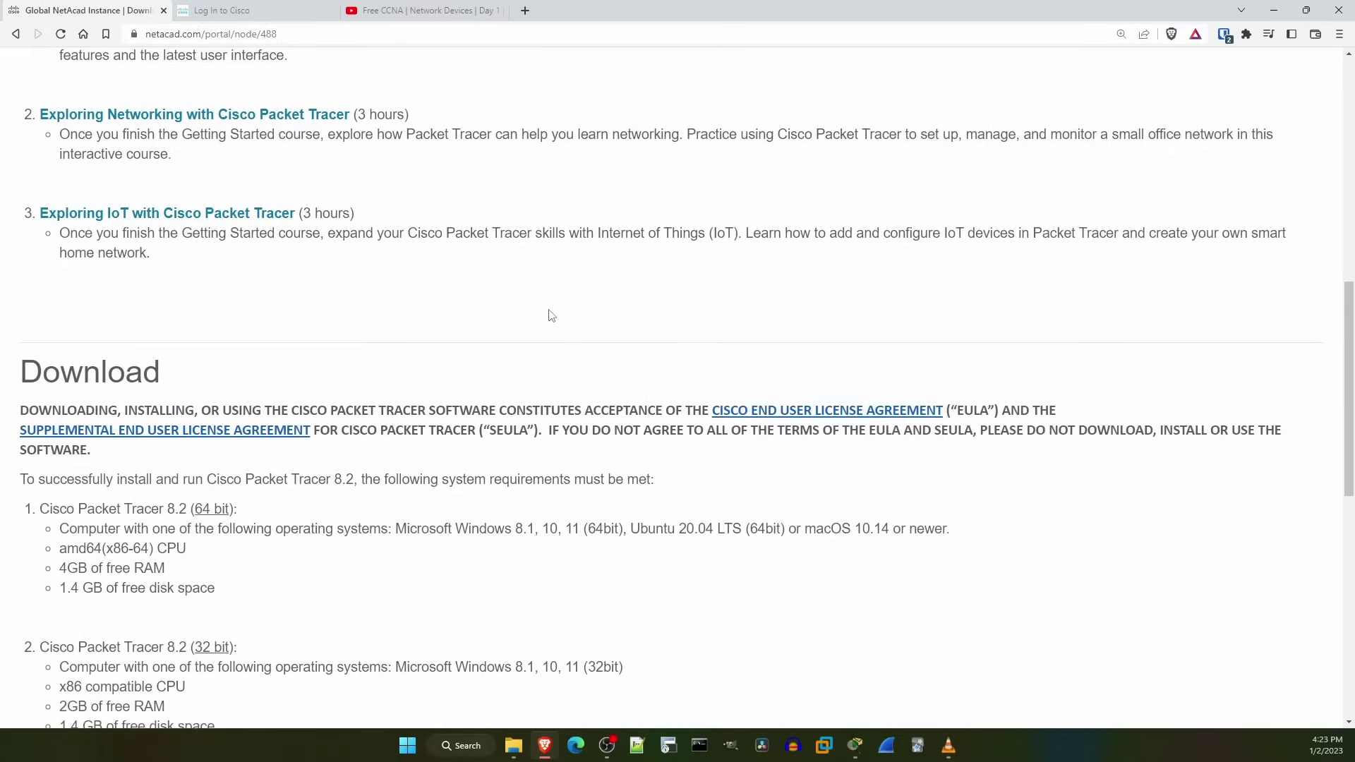
Step: Highlight the Windows, Ubuntu and macOS download headings and the 8.2.0 version number
{"action": "double_click", "coordinate": [149, 306]}
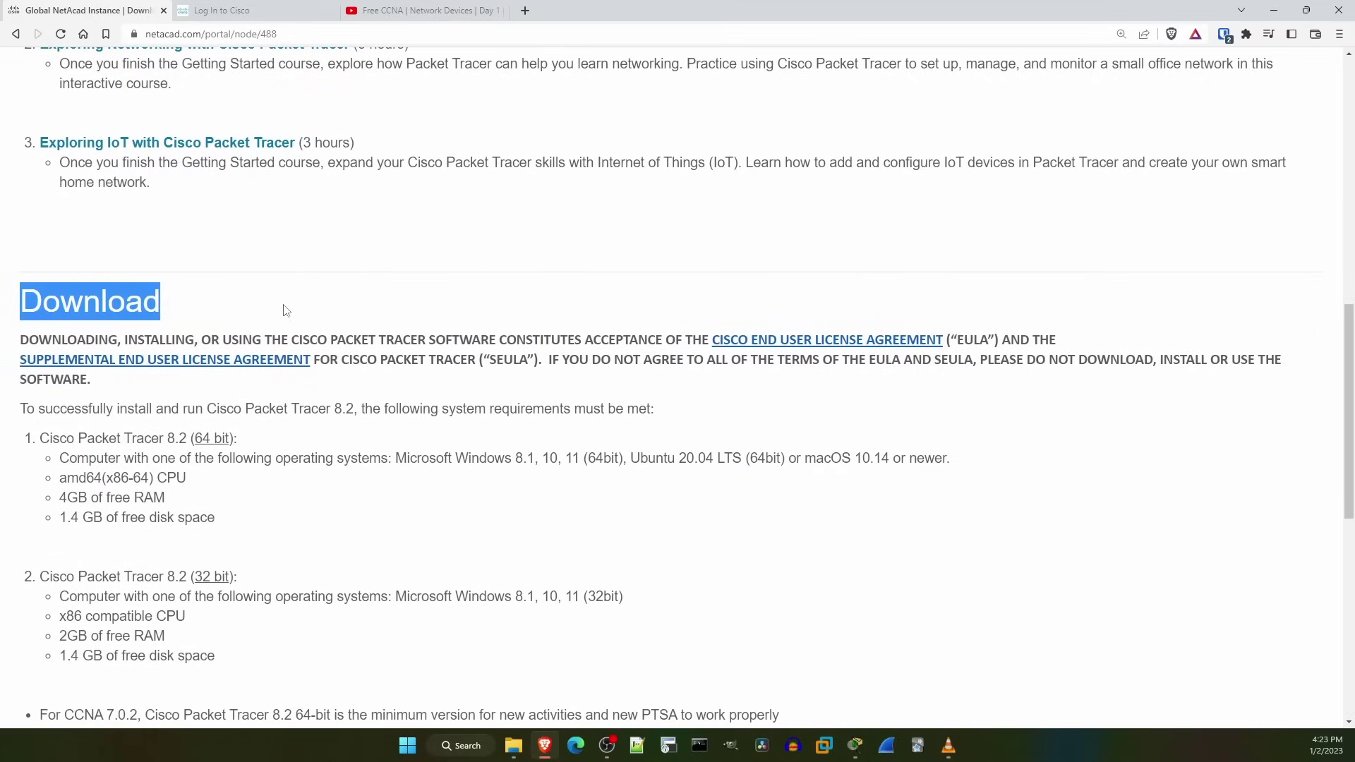
{"action": "left_click", "coordinate": [336, 310]}
{"action": "scroll", "coordinate": [335, 310], "scroll_direction": "down", "scroll_amount": 1}
{"action": "scroll", "coordinate": [336, 307], "scroll_direction": "down", "scroll_amount": 1}
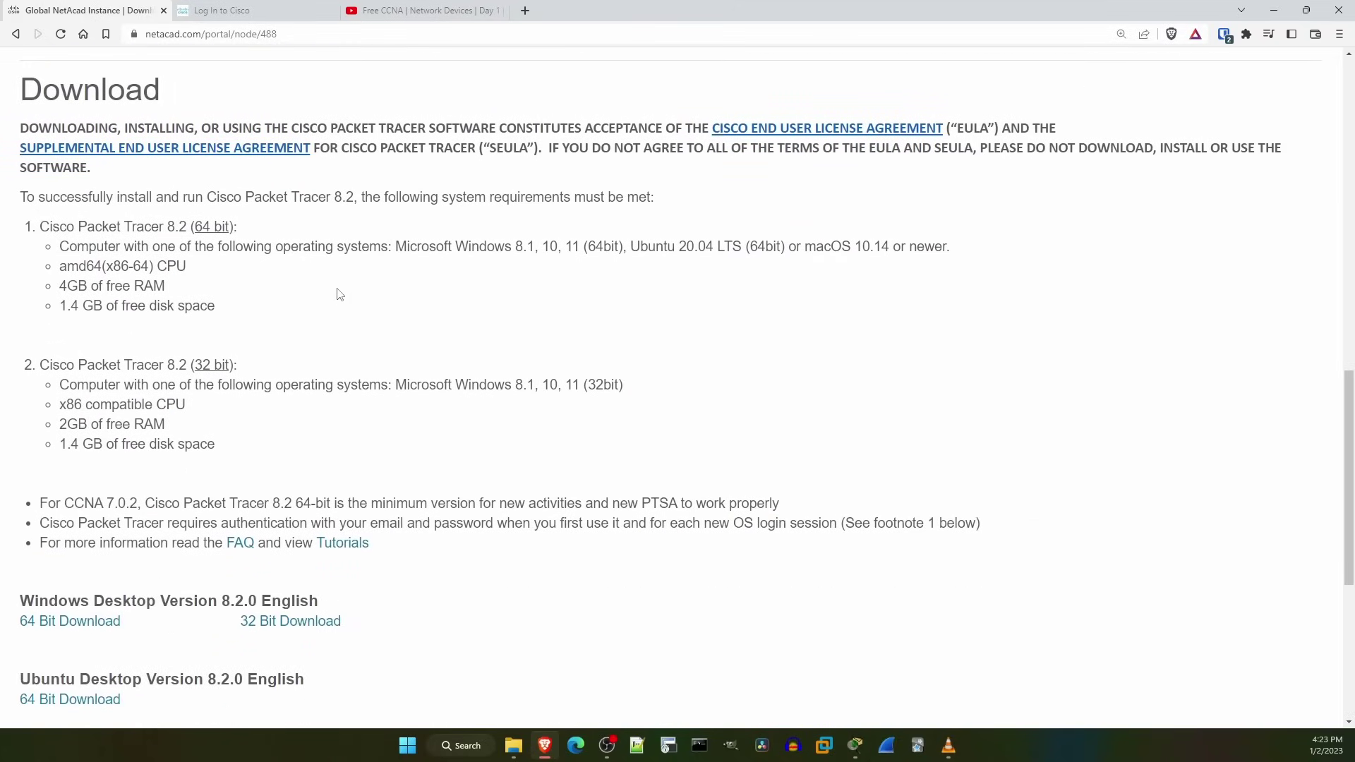
{"action": "scroll", "coordinate": [337, 301], "scroll_direction": "down", "scroll_amount": 1}
{"action": "scroll", "coordinate": [337, 291], "scroll_direction": "down", "scroll_amount": 1}
{"action": "triple_click", "coordinate": [207, 318]}
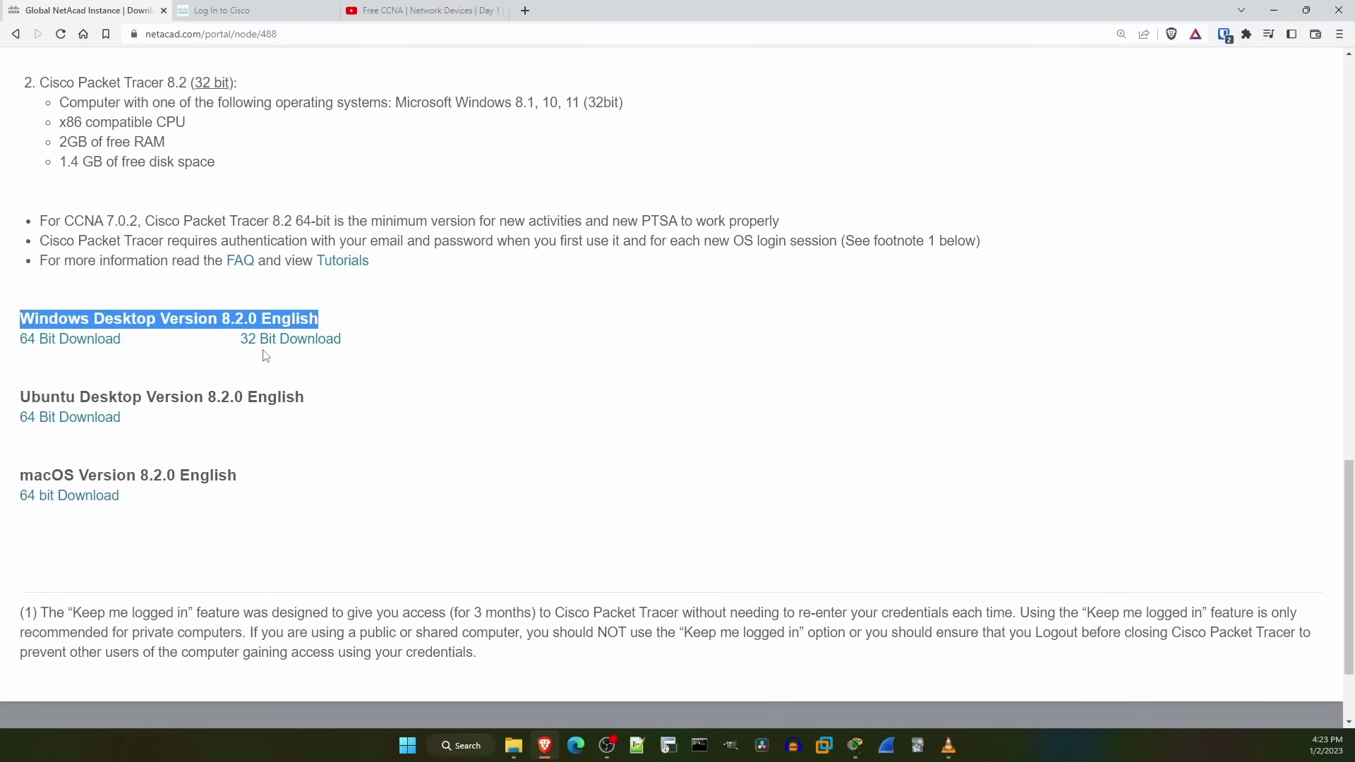
{"action": "double_click", "coordinate": [172, 396]}
{"action": "left_click", "coordinate": [173, 396]}
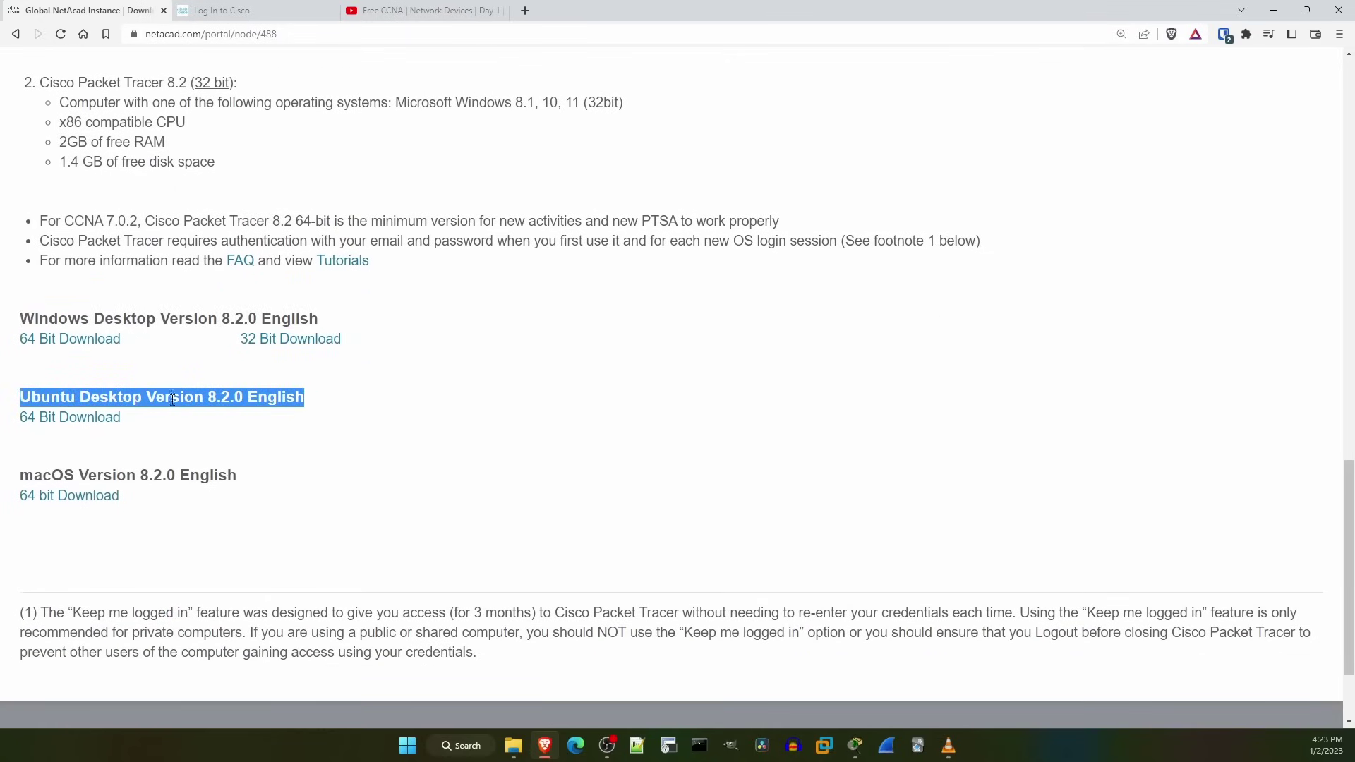
{"action": "double_click", "coordinate": [166, 477]}
{"action": "left_click", "coordinate": [165, 476]}
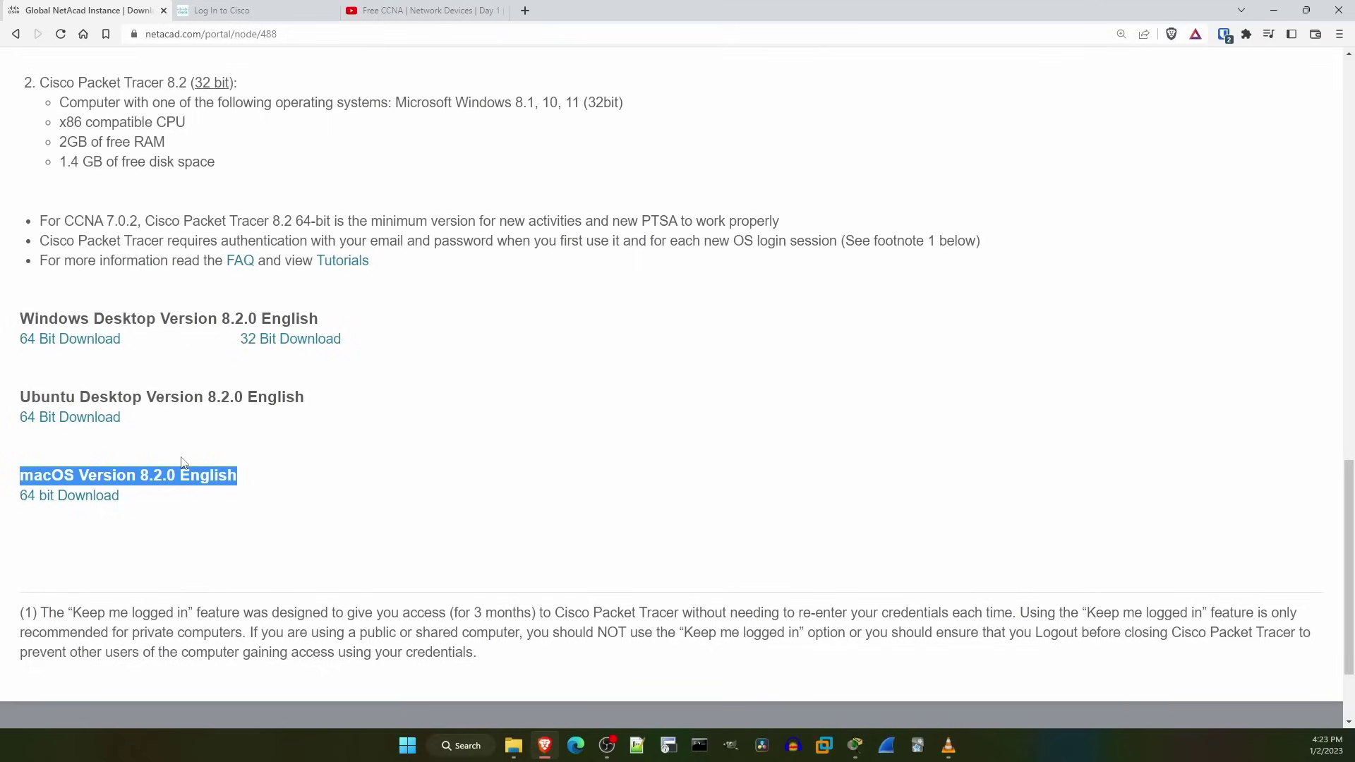
{"action": "left_click", "coordinate": [307, 436]}
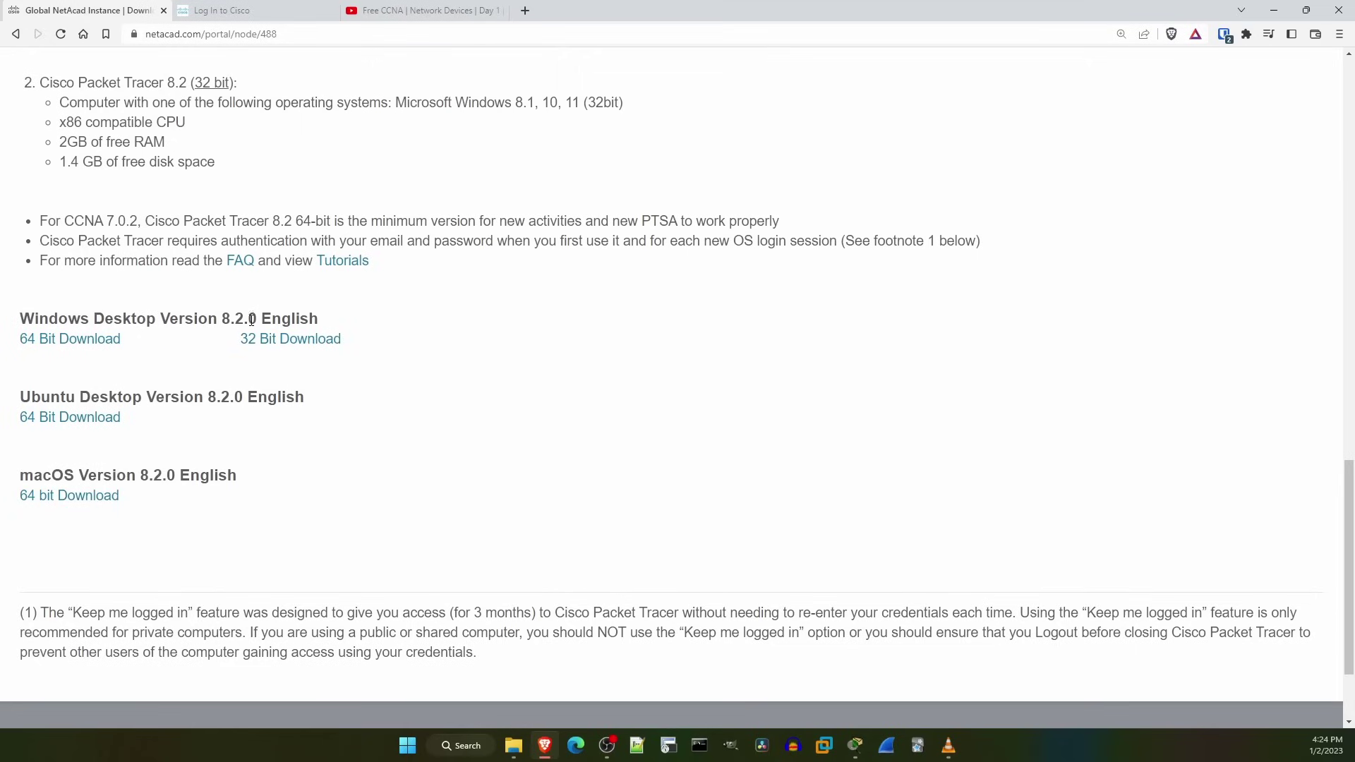
{"action": "double_click", "coordinate": [227, 318]}
{"action": "left_click", "coordinate": [477, 296]}
Step: On the Day 1 Network Devices video, select the description's Packet Tracer lab files line
{"action": "left_click", "coordinate": [407, 13]}
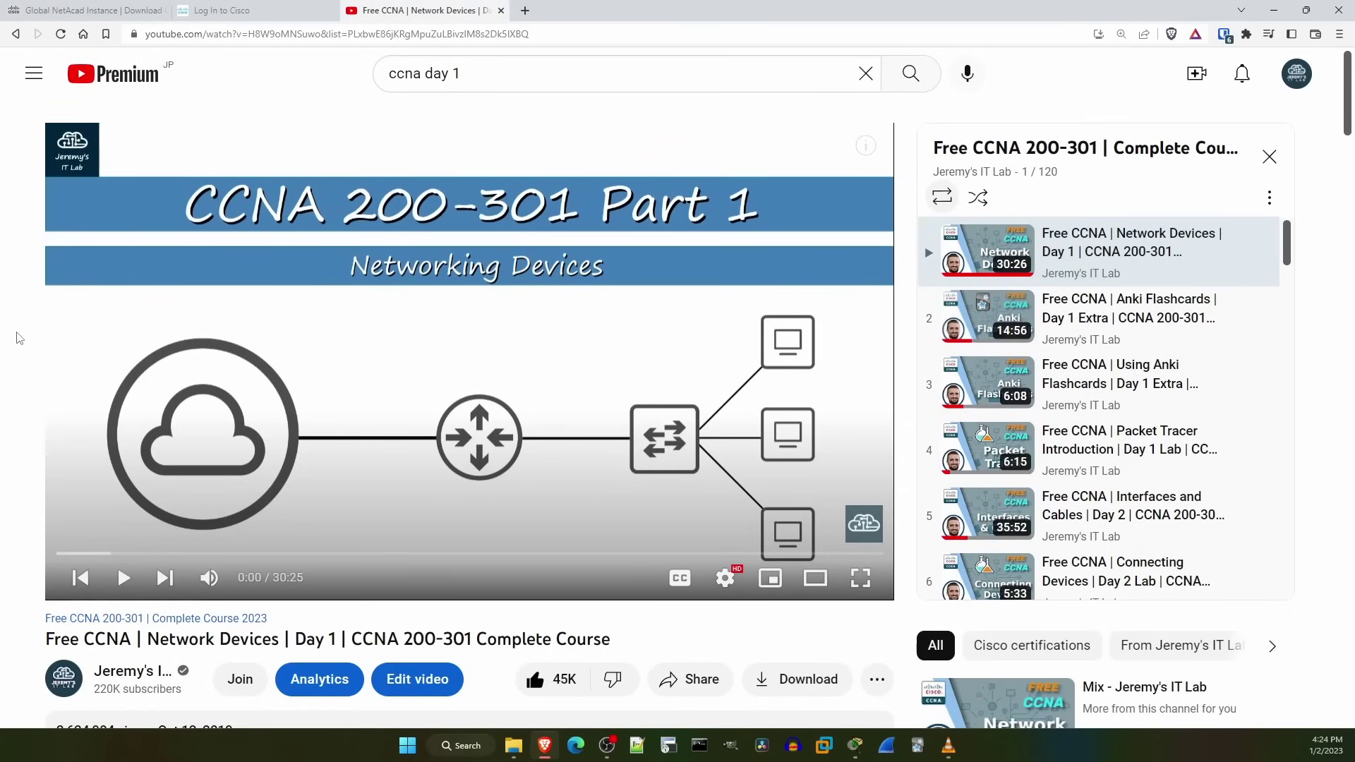
{"action": "scroll", "coordinate": [17, 340], "scroll_direction": "down", "scroll_amount": 3}
{"action": "left_click_drag", "start_coordinate": [44, 358], "coordinate": [288, 399]}
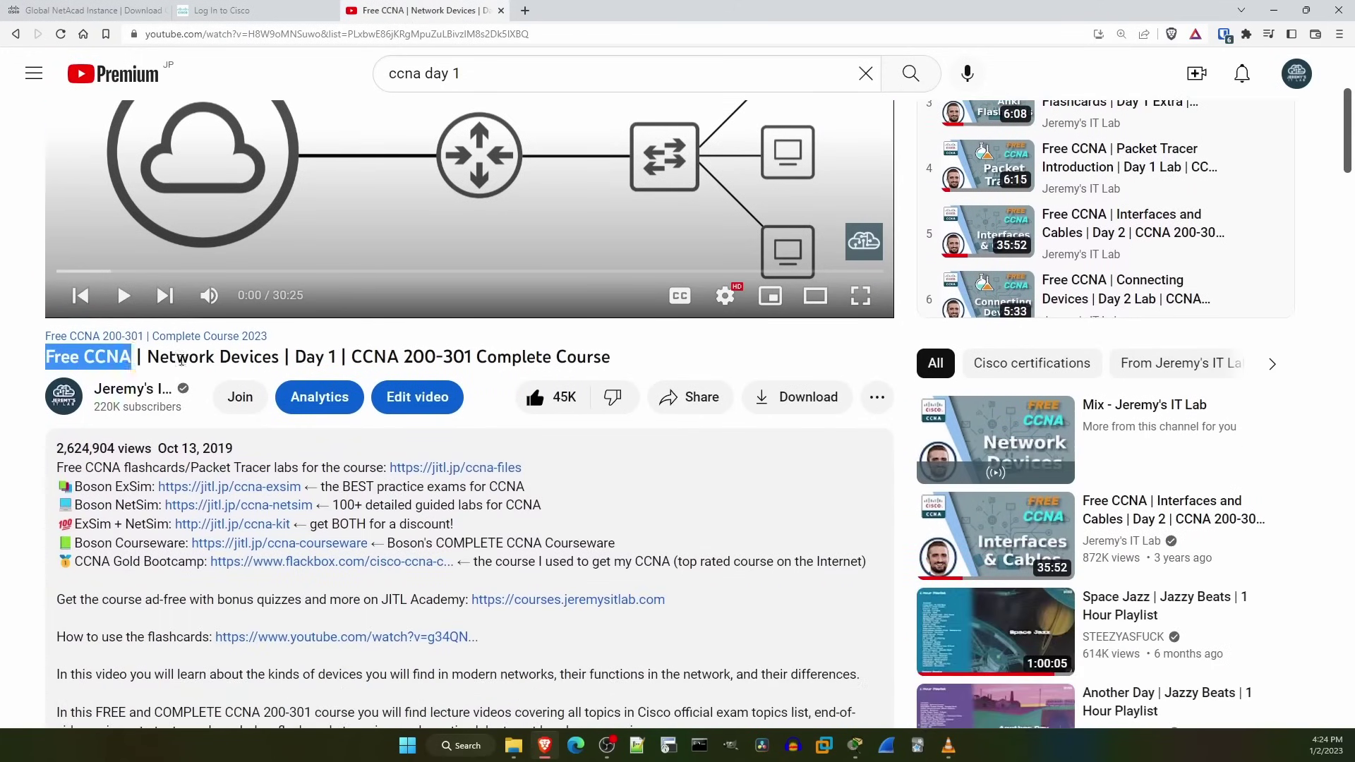
{"action": "scroll", "coordinate": [289, 399], "scroll_direction": "down", "scroll_amount": 2}
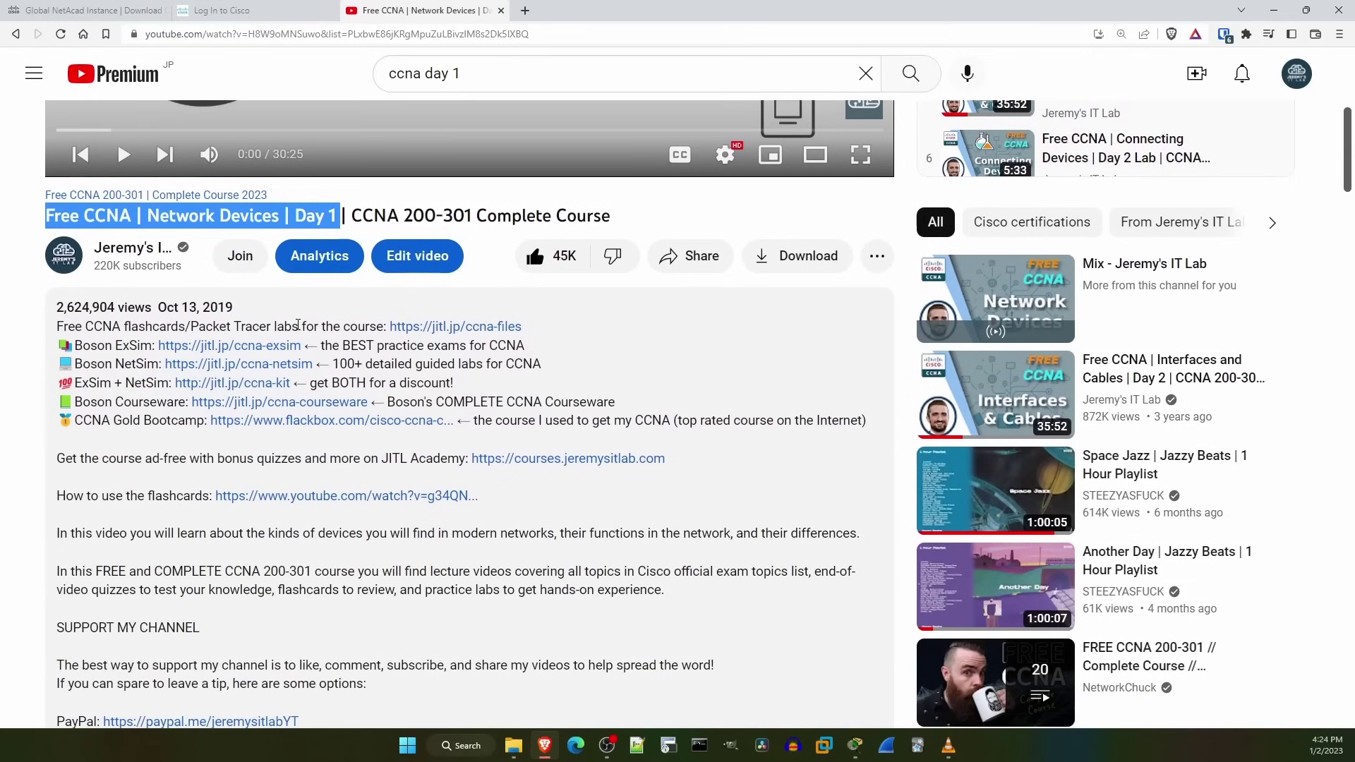
{"action": "left_click", "coordinate": [300, 327]}
{"action": "triple_click", "coordinate": [300, 326]}
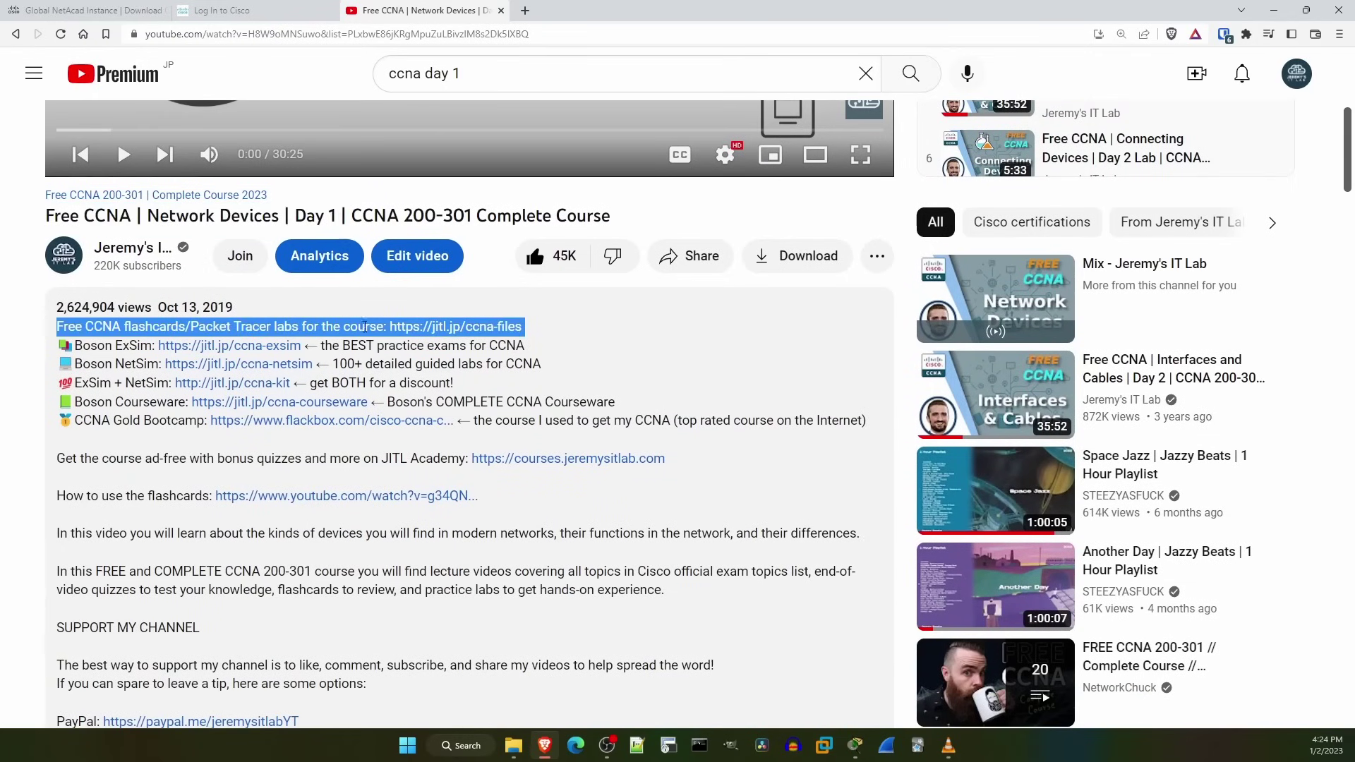
{"action": "left_click_drag", "start_coordinate": [56, 326], "coordinate": [385, 329]}
{"action": "left_click", "coordinate": [386, 331]}
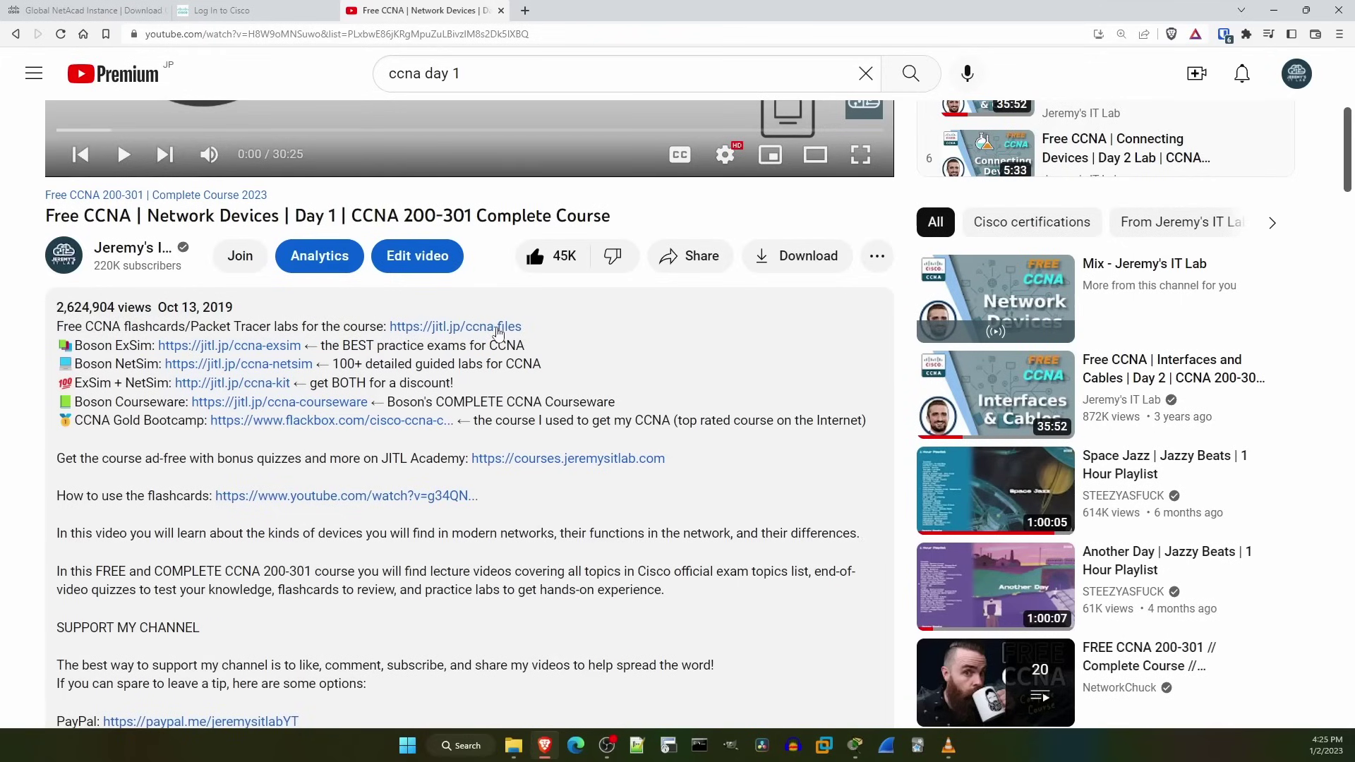
Step: Open the jitl.jp/ccna-files SendFox sign-up page, read its notes, then bring up the Day 1 lab
{"action": "left_click", "coordinate": [497, 328]}
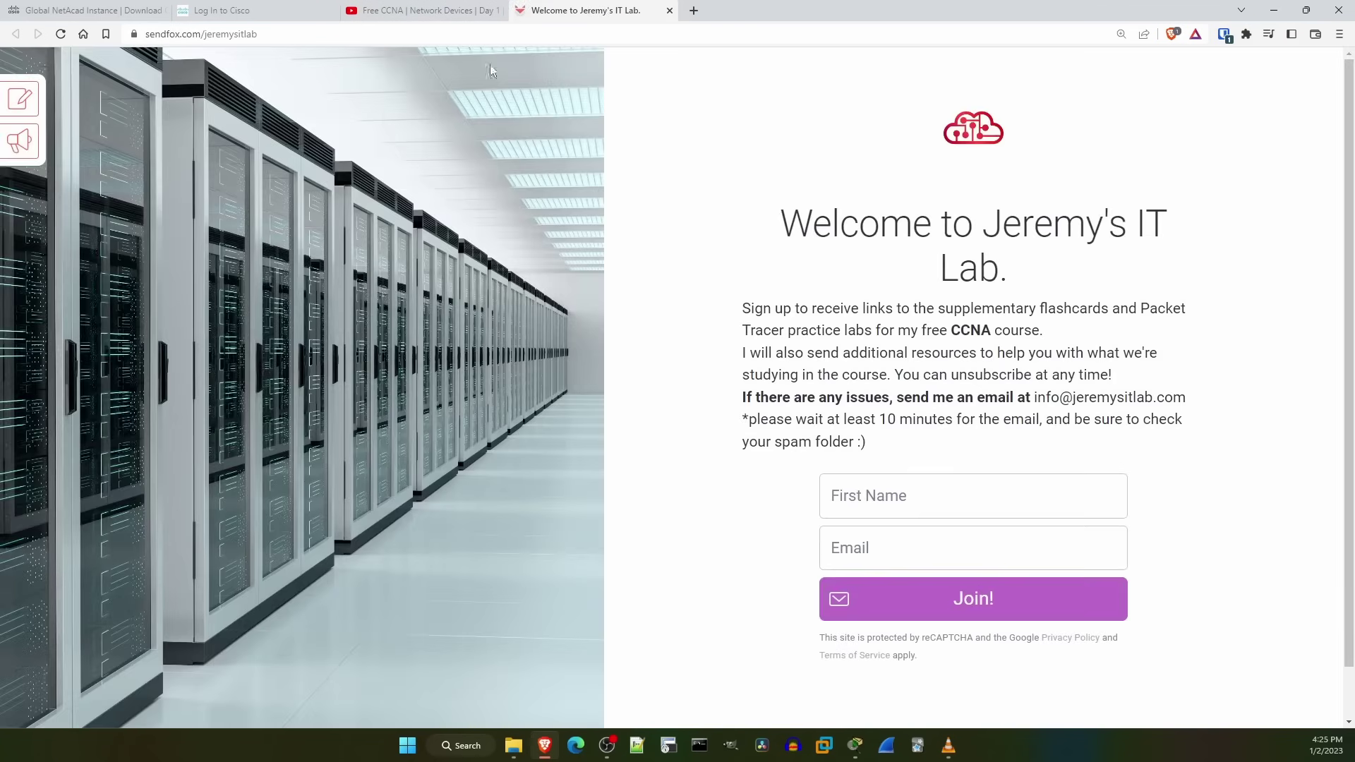
{"action": "left_click", "coordinate": [472, 32]}
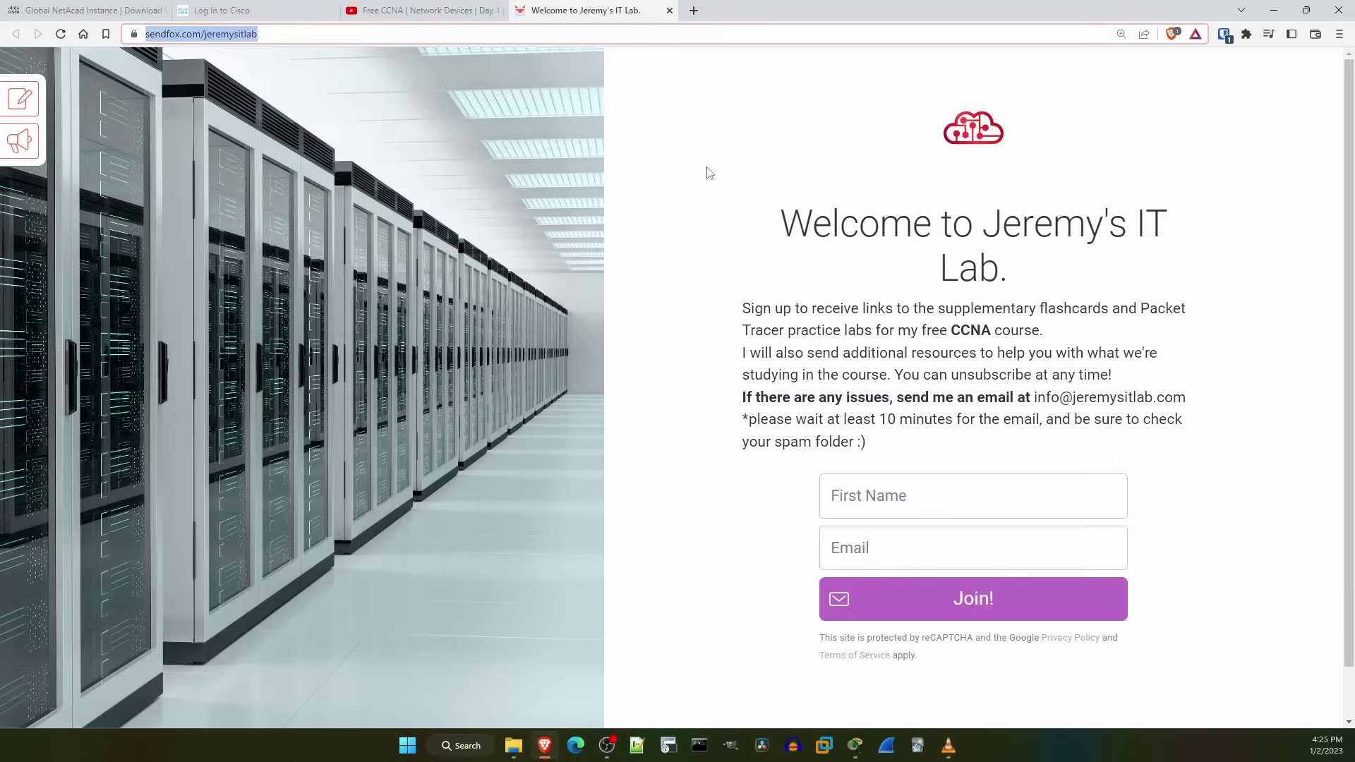
{"action": "left_click", "coordinate": [709, 173]}
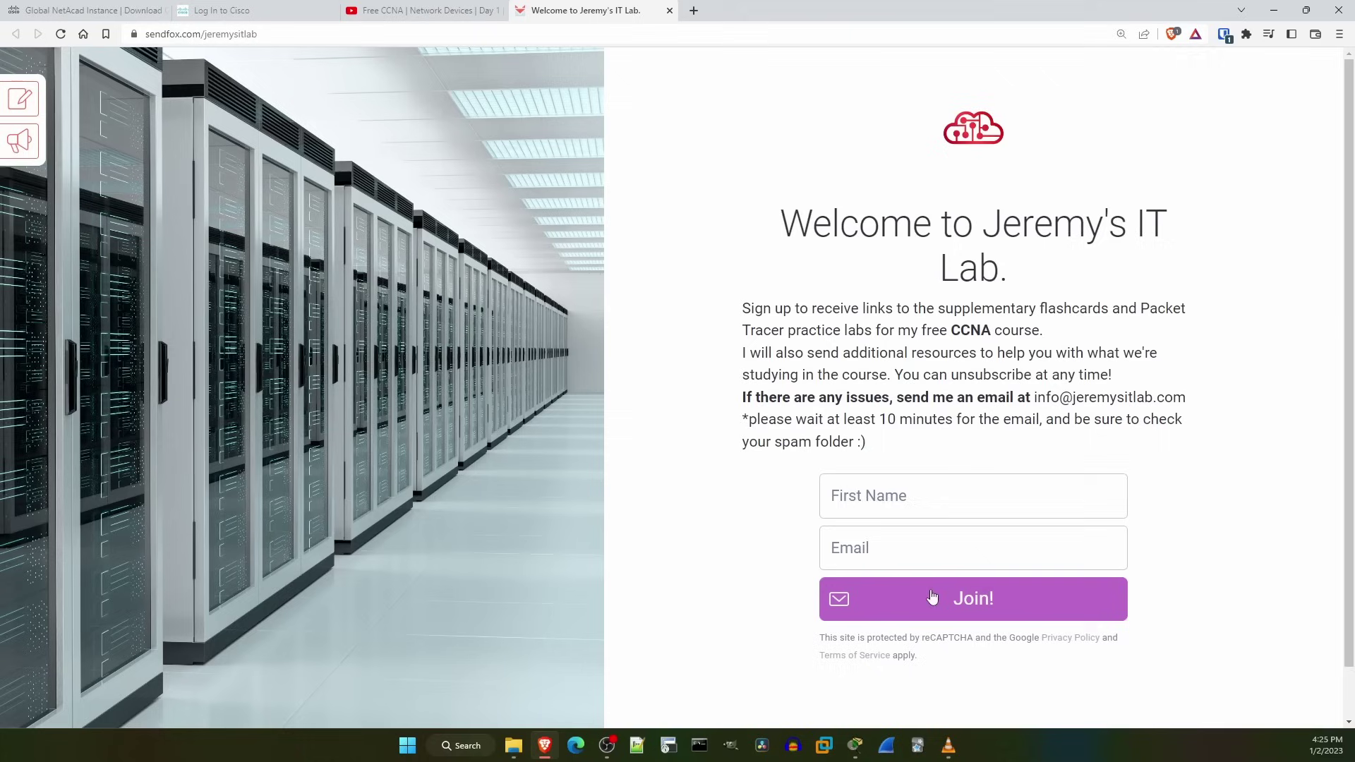
{"action": "triple_click", "coordinate": [1061, 398]}
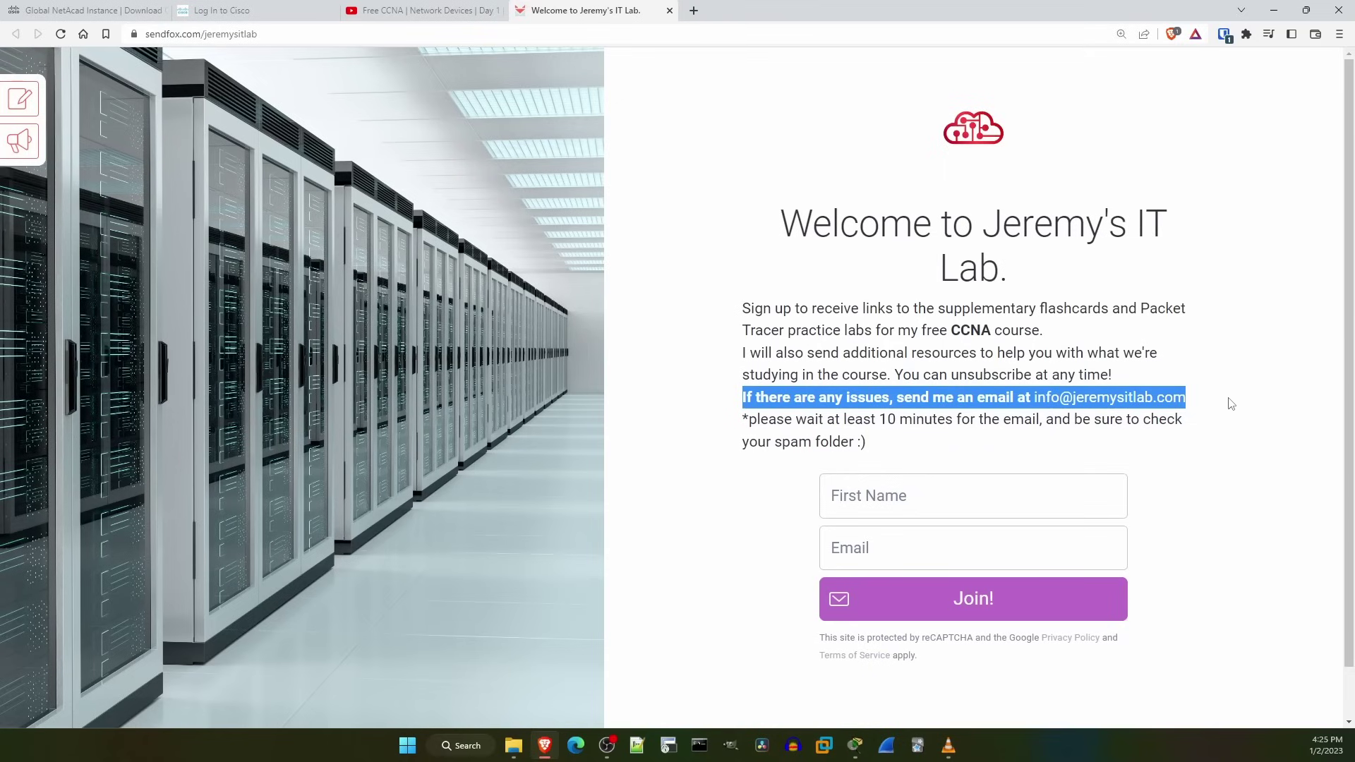
{"action": "left_click_drag", "start_coordinate": [748, 421], "coordinate": [872, 447]}
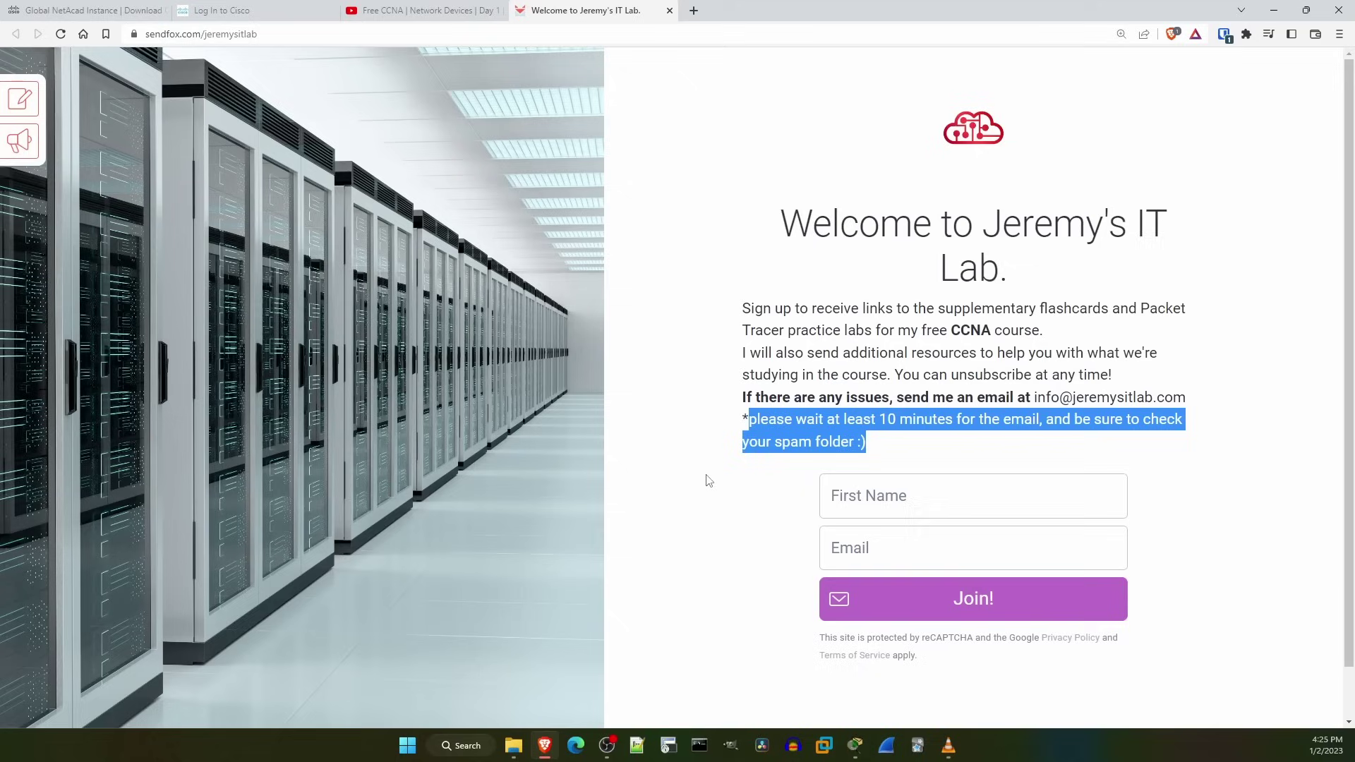
{"action": "left_click", "coordinate": [707, 480]}
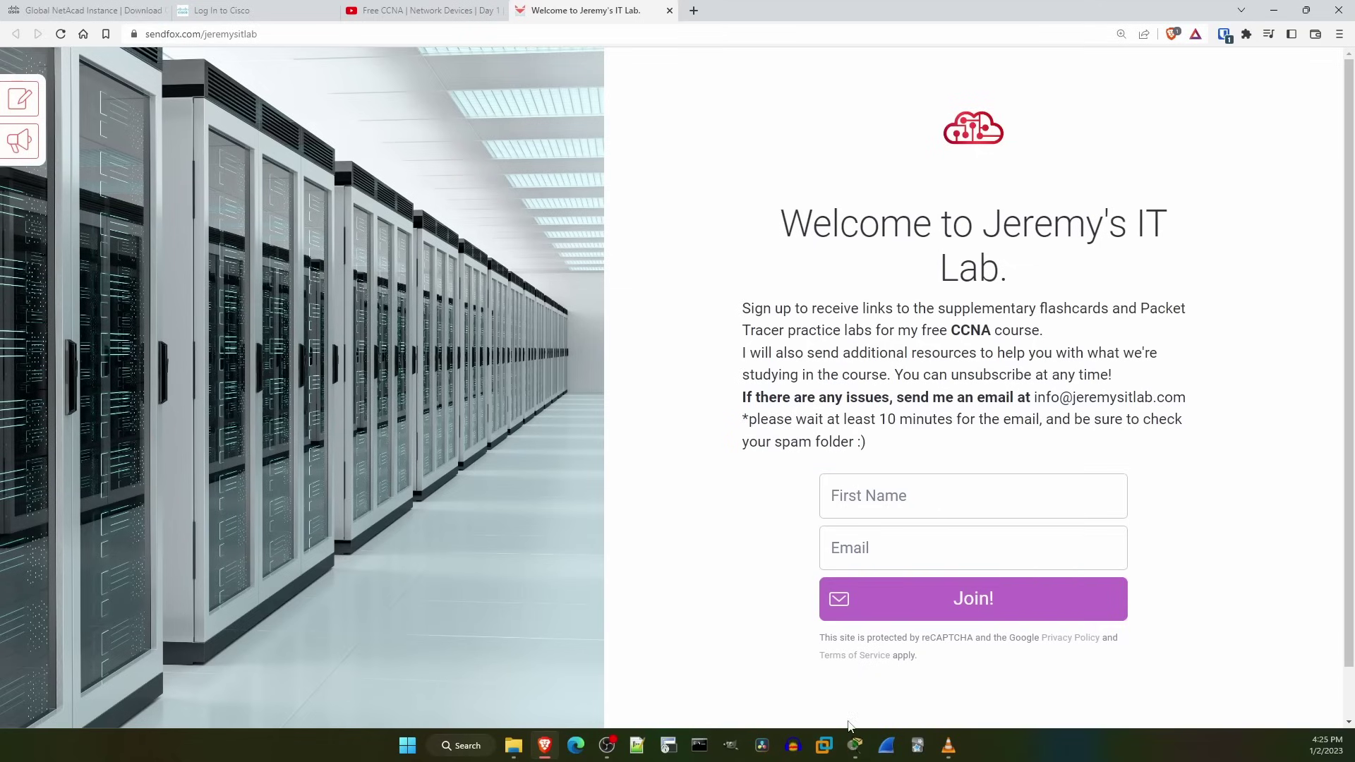
{"action": "left_click", "coordinate": [861, 747]}
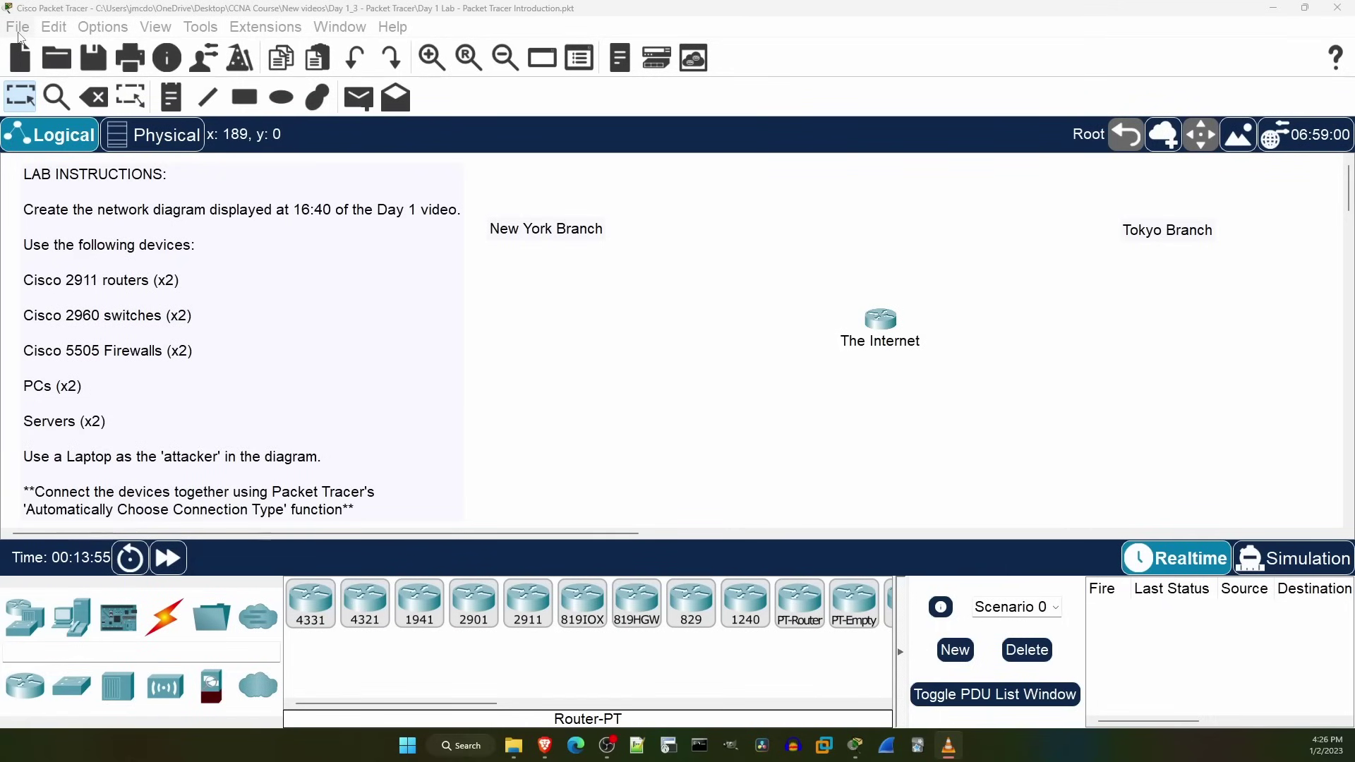
{"action": "left_click", "coordinate": [18, 32]}
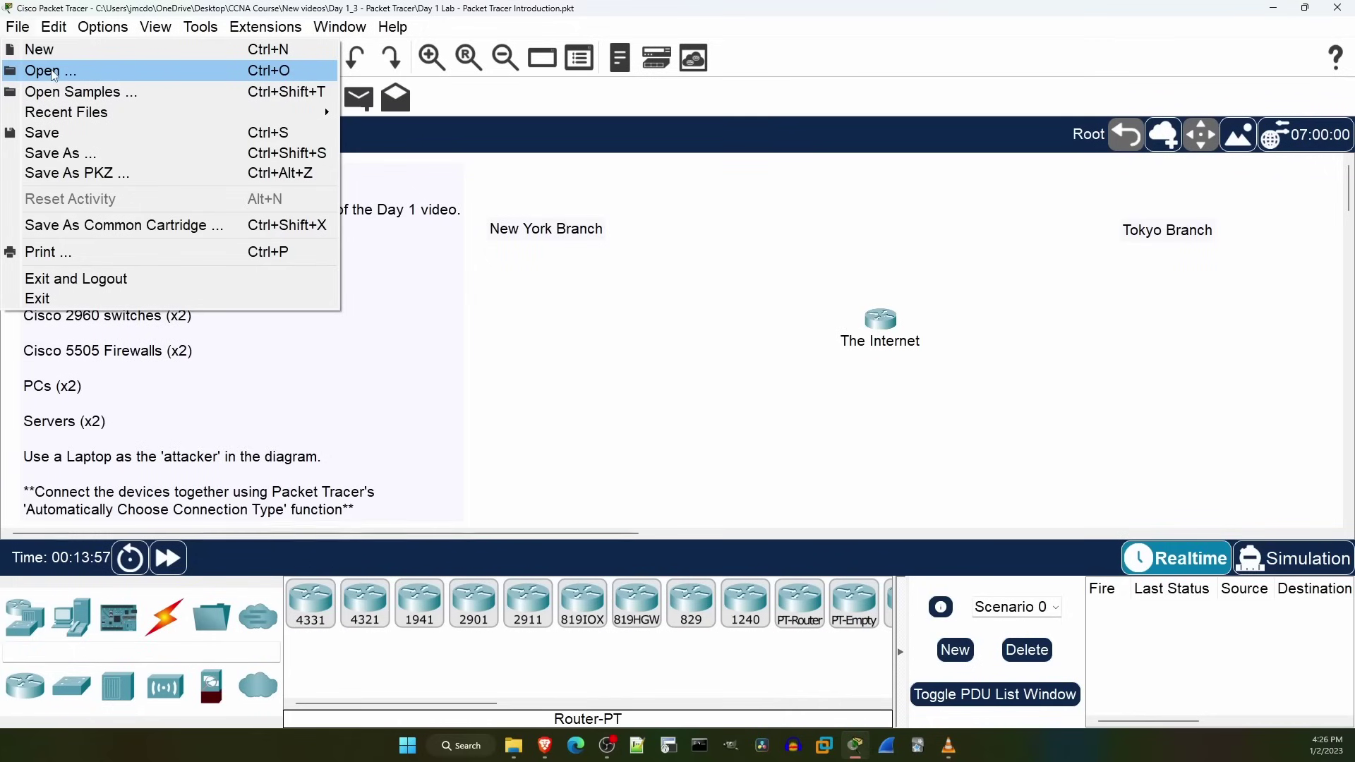
{"action": "left_click", "coordinate": [528, 330]}
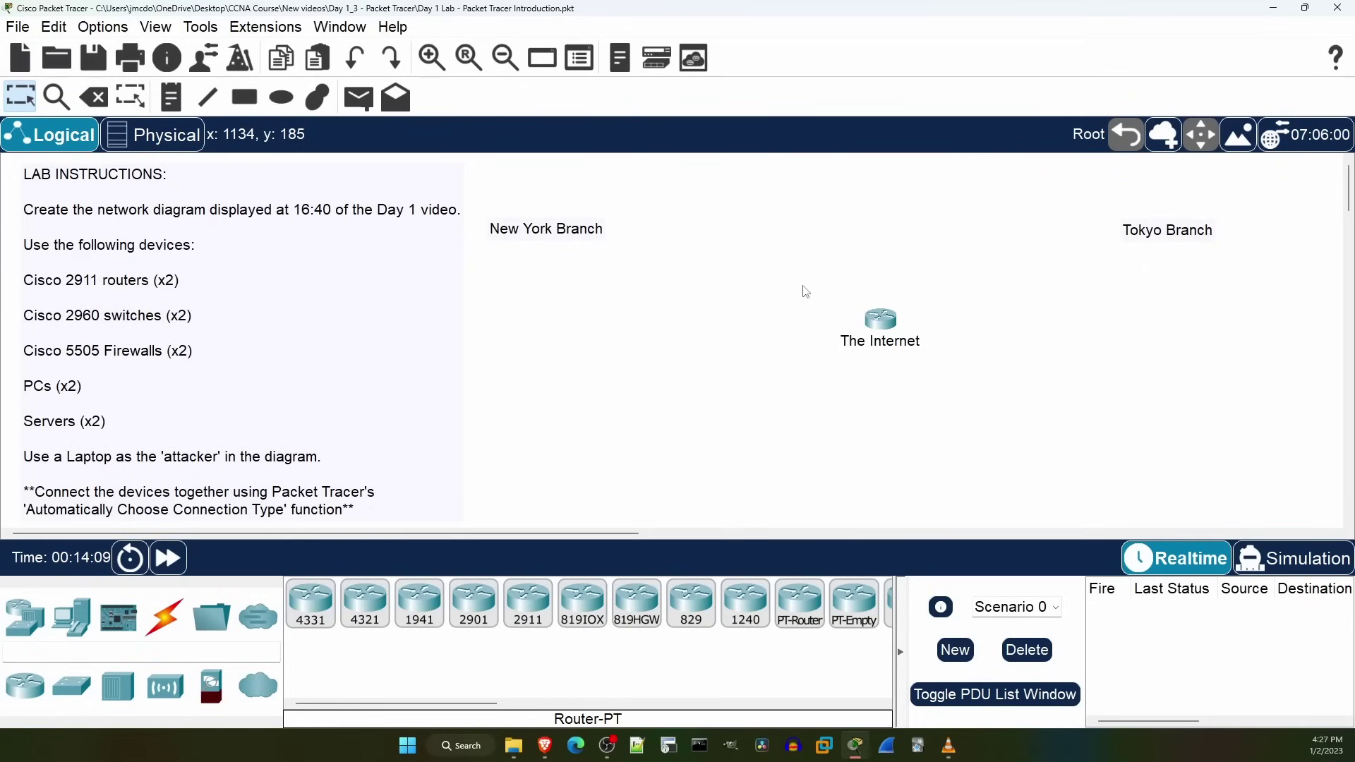
{"action": "left_click_drag", "start_coordinate": [801, 284], "coordinate": [995, 376]}
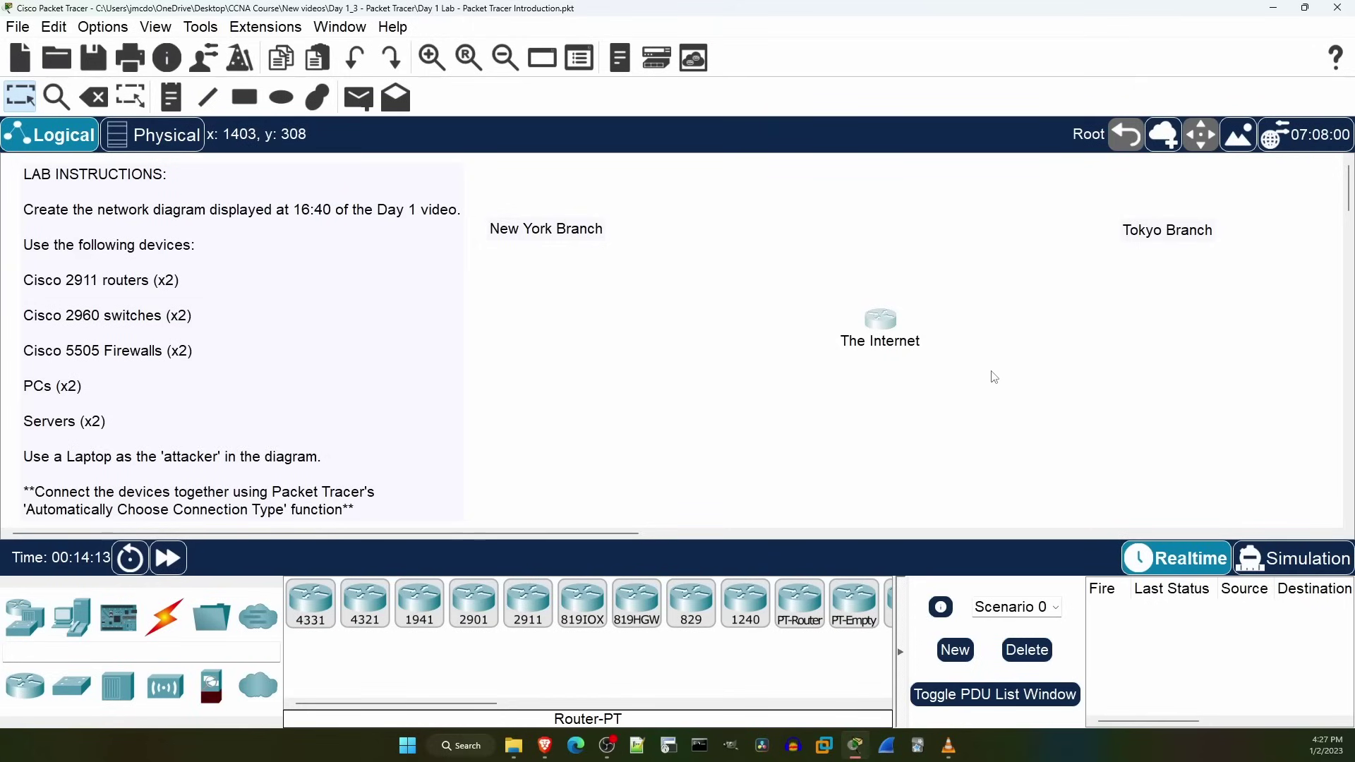
{"action": "left_click", "coordinate": [992, 377]}
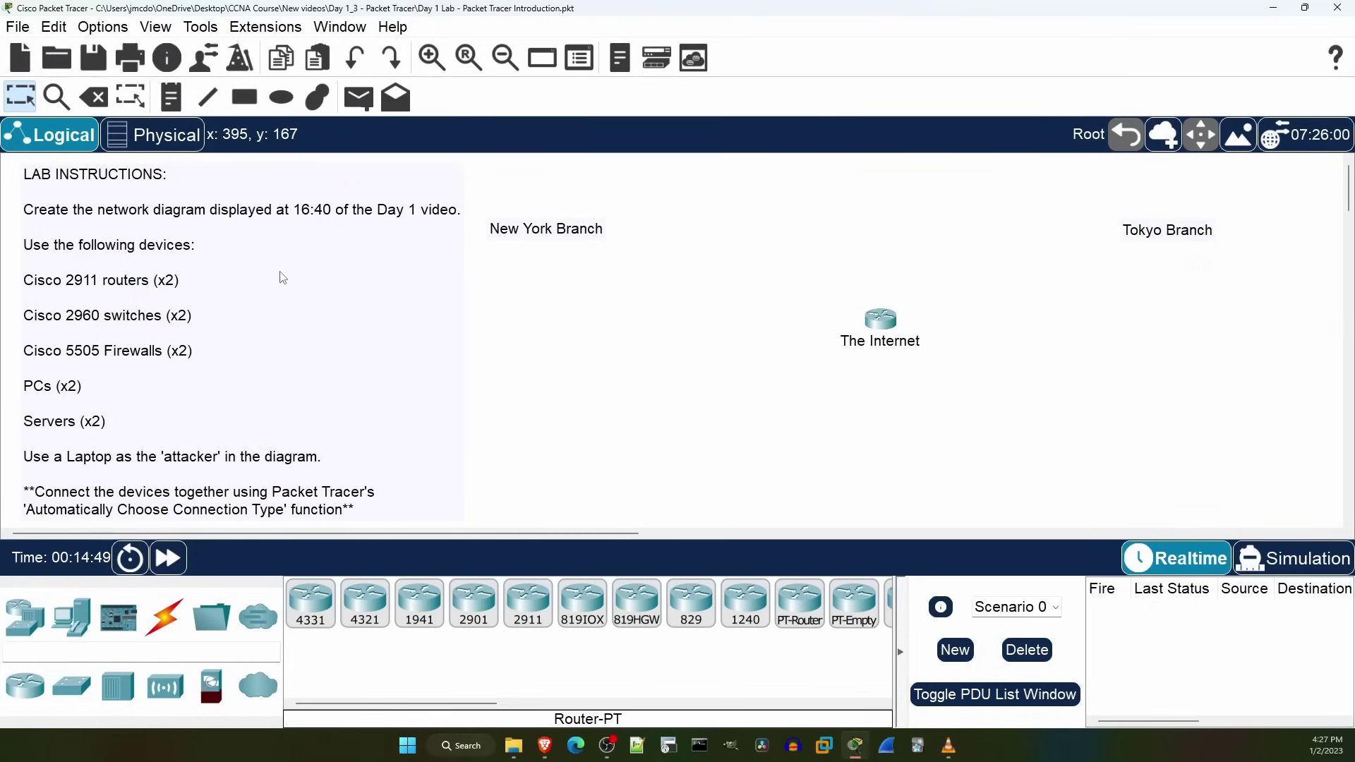
Step: In Preferences, try the device model and name label toggles, leaving model labels hidden and names shown
{"action": "left_click", "coordinate": [98, 26]}
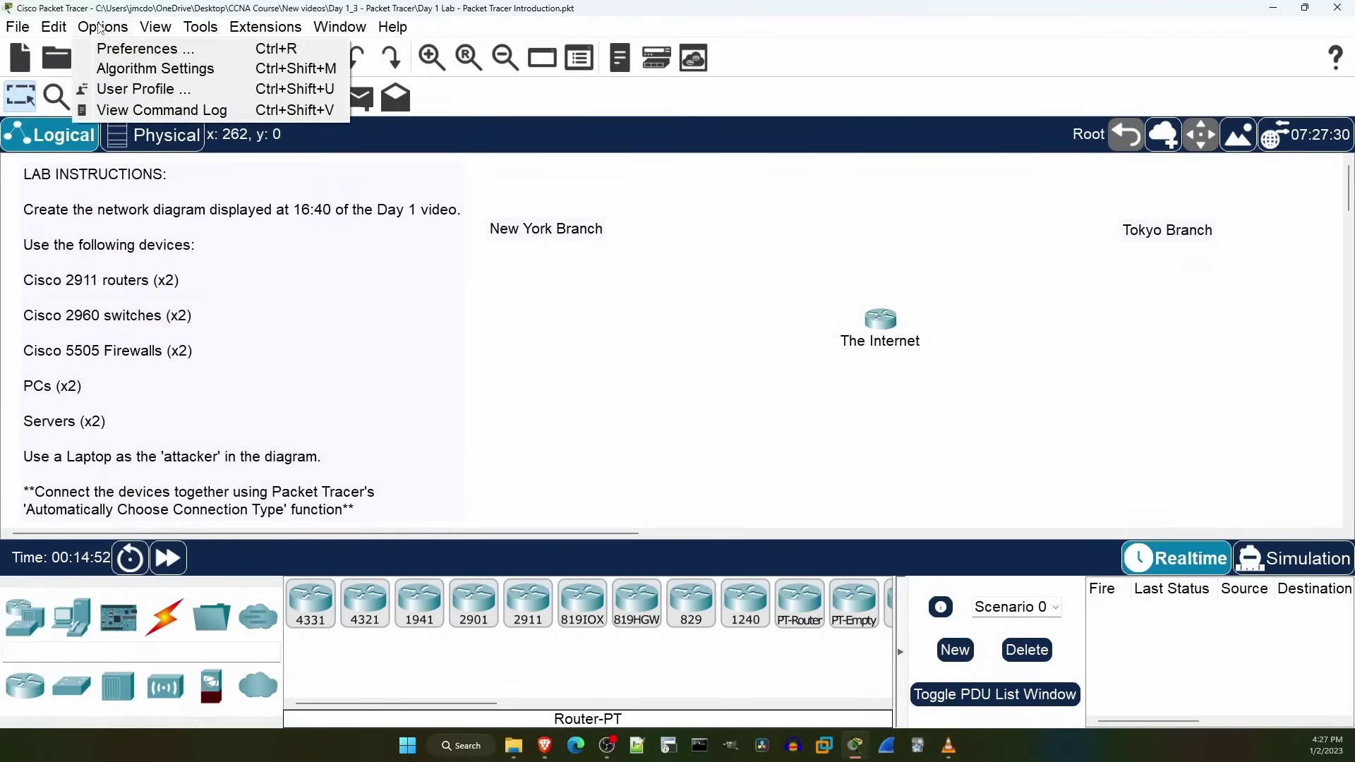
{"action": "left_click", "coordinate": [133, 50]}
{"action": "left_click_drag", "start_coordinate": [638, 14], "coordinate": [425, 16]}
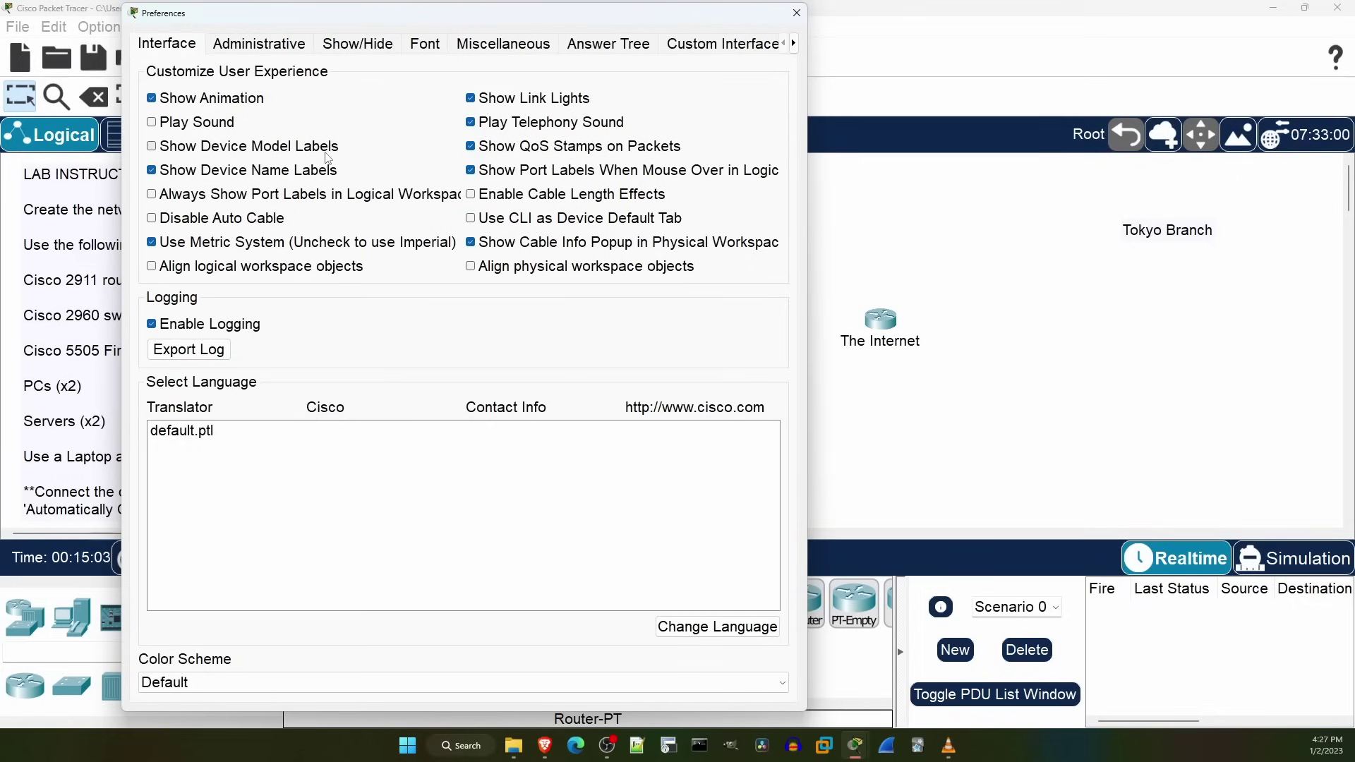
{"action": "left_click", "coordinate": [153, 148]}
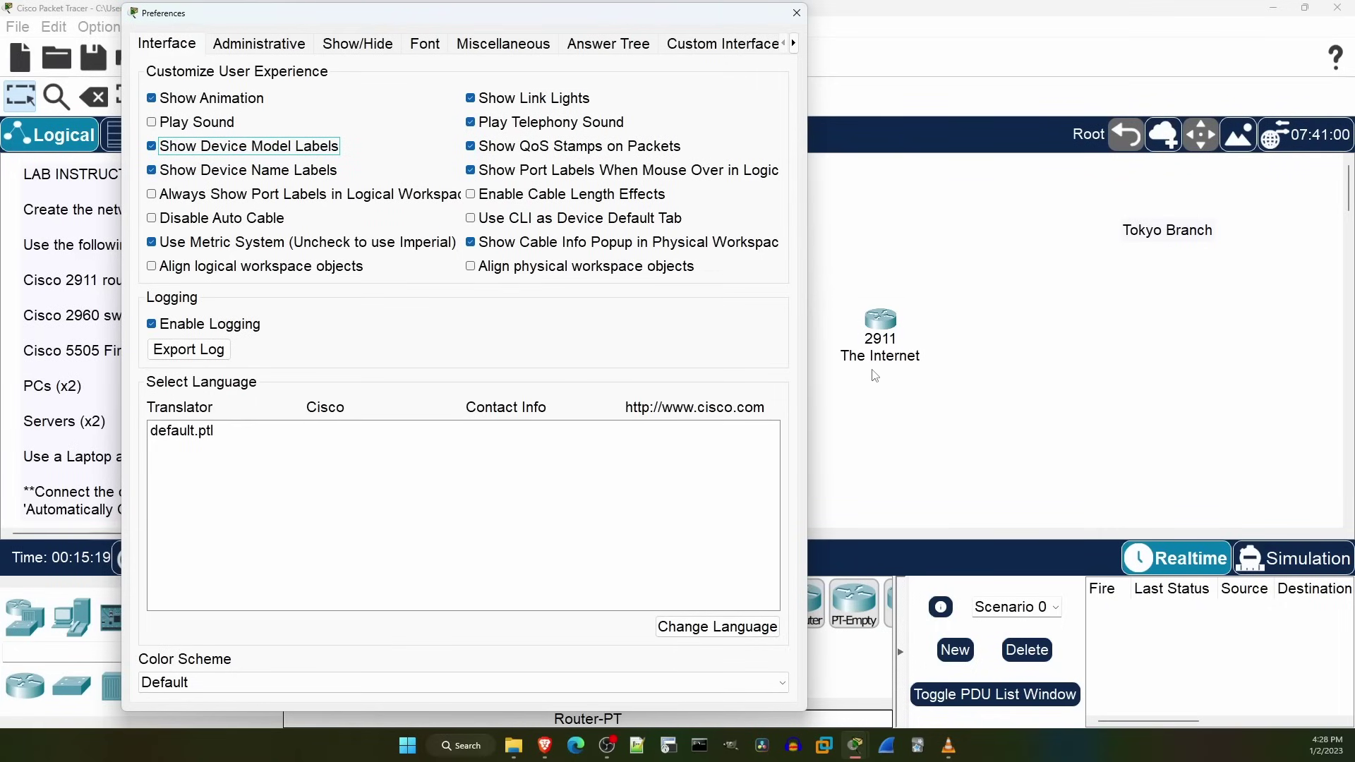
{"action": "left_click", "coordinate": [152, 149]}
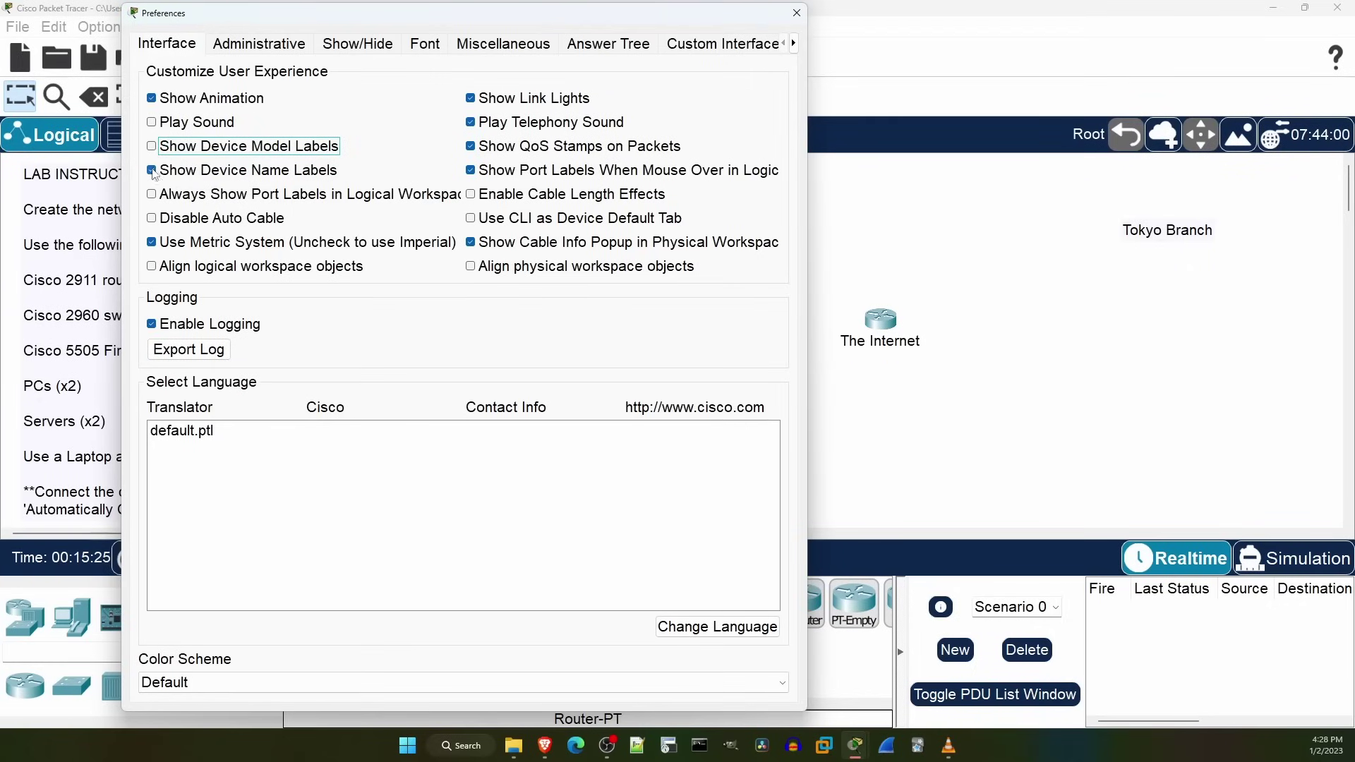
{"action": "left_click", "coordinate": [153, 173]}
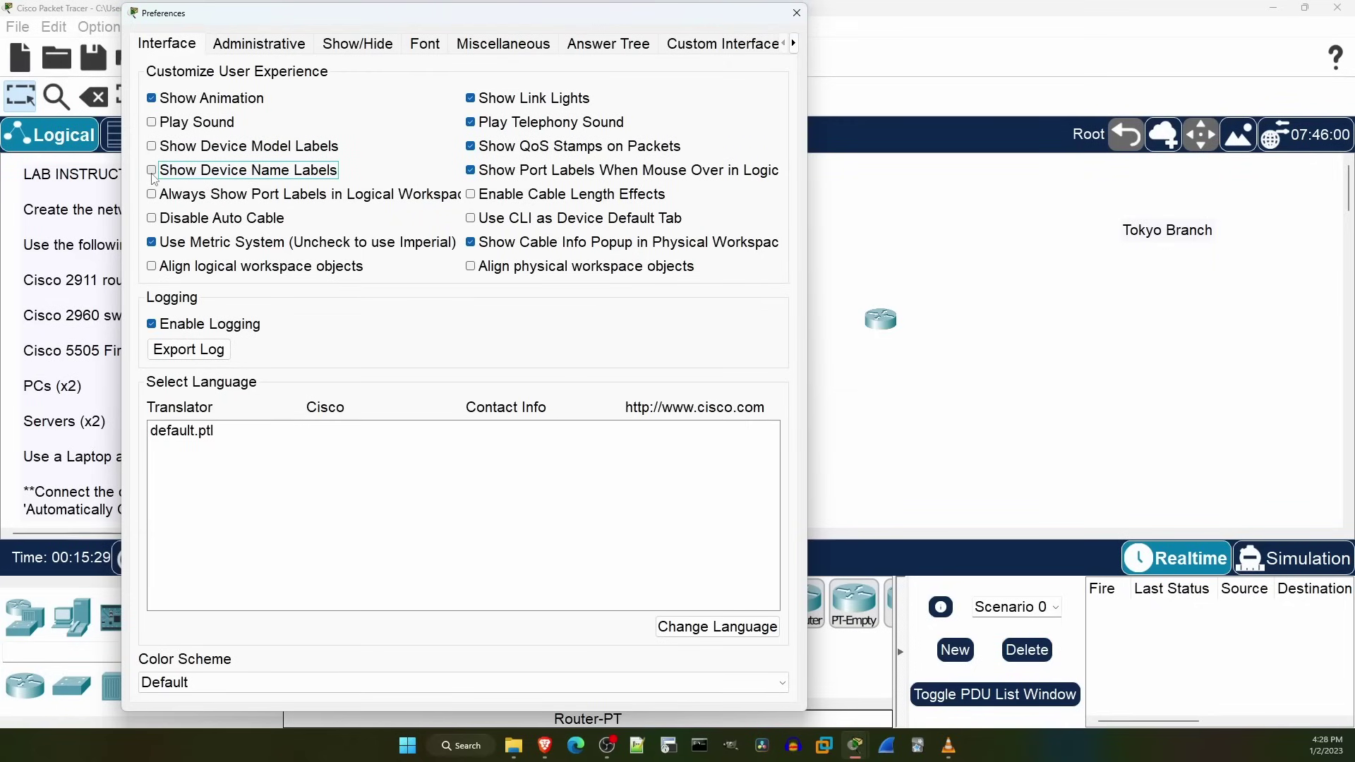
{"action": "left_click", "coordinate": [153, 175]}
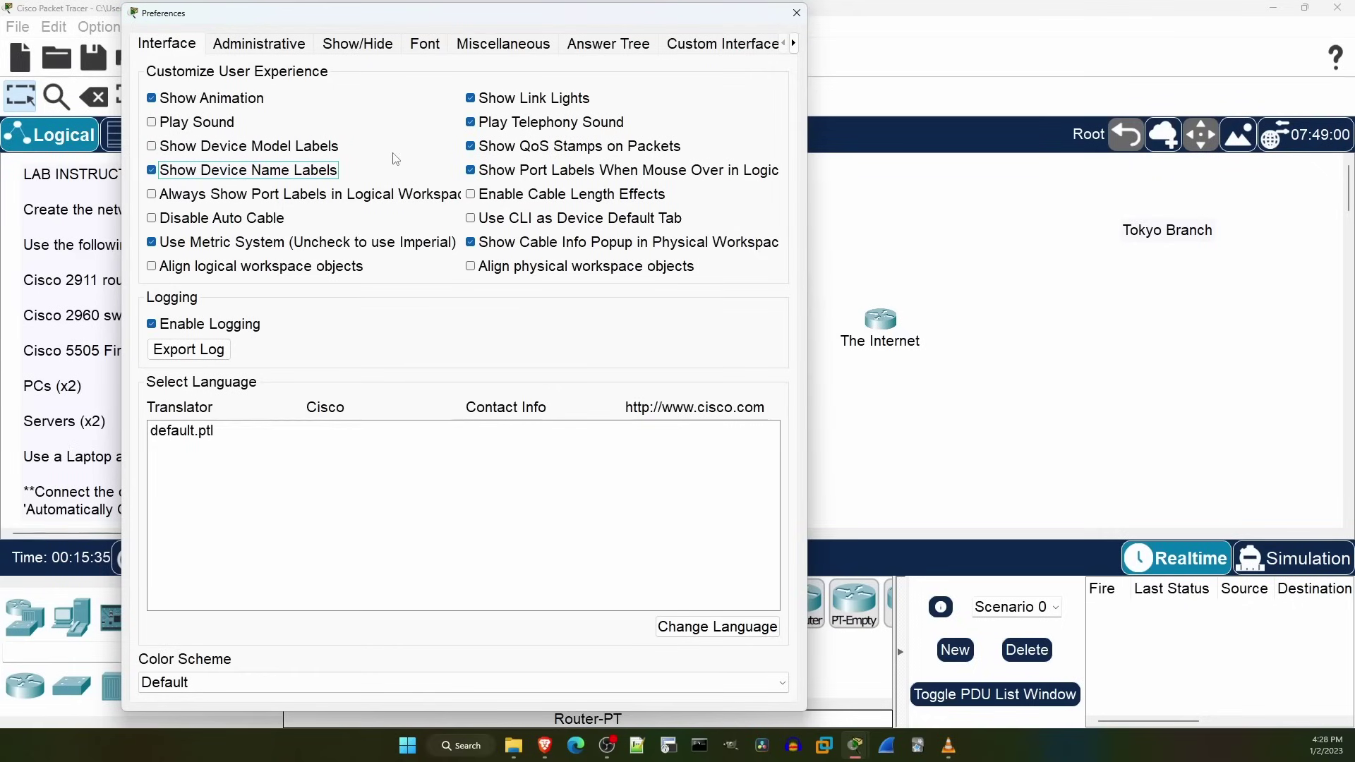
Step: On the Font tab, set Router IOS Text to Green and Router IOS Background to Black, and apply
{"action": "left_click", "coordinate": [427, 53]}
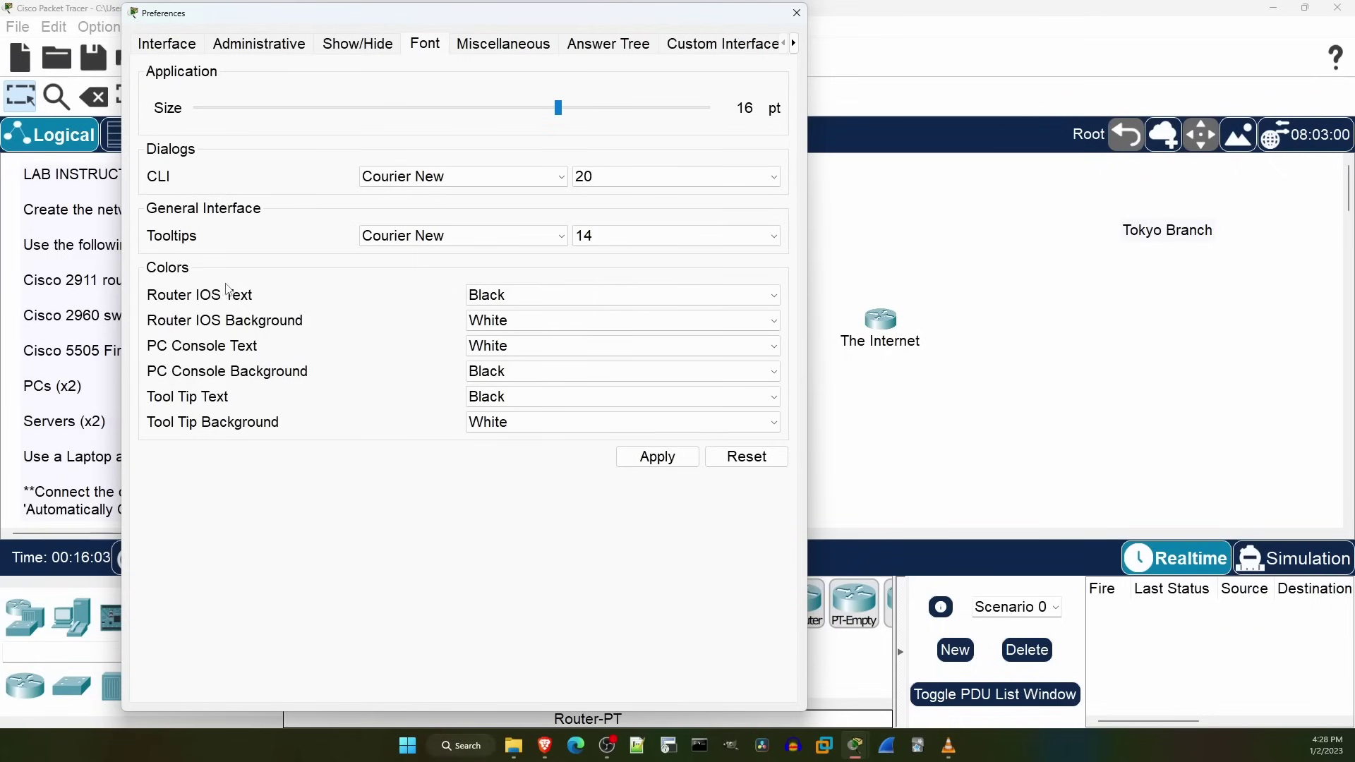
{"action": "left_click", "coordinate": [493, 295]}
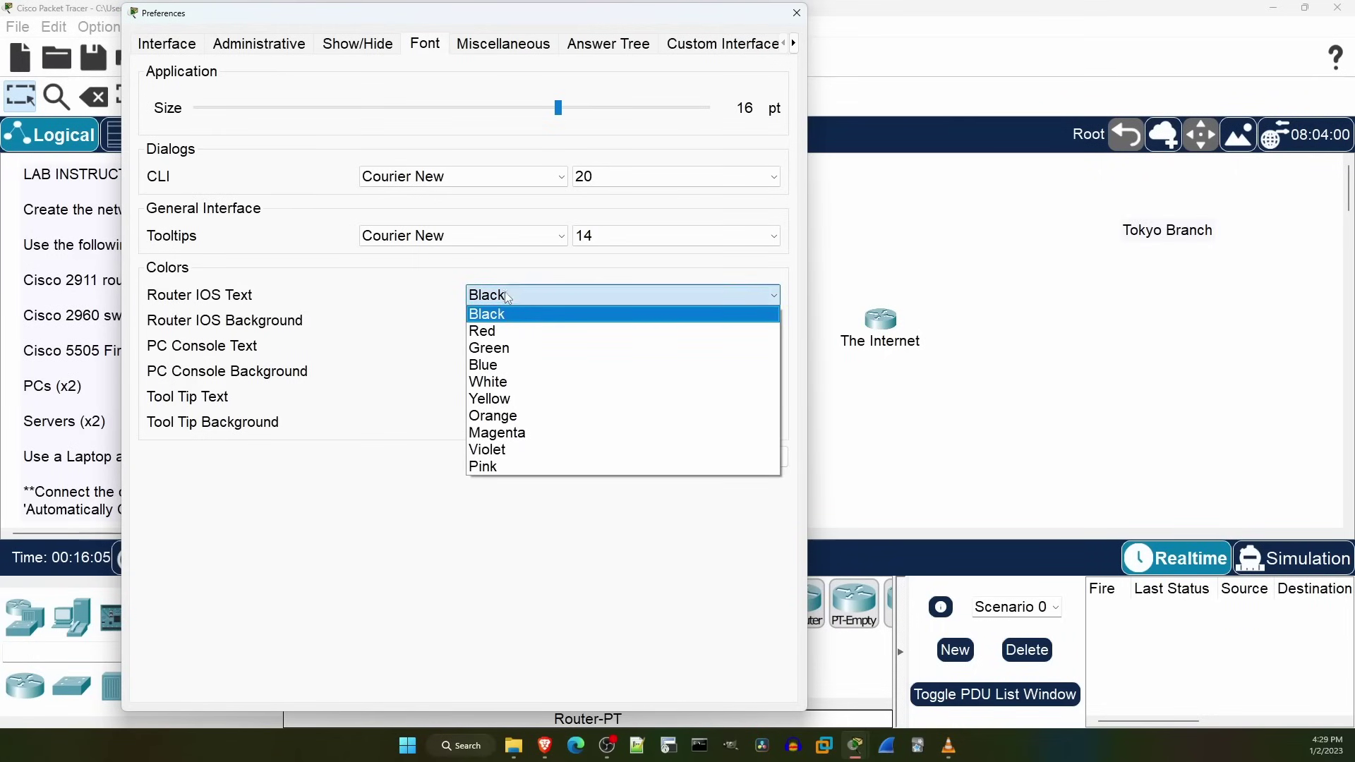
{"action": "left_click", "coordinate": [494, 350]}
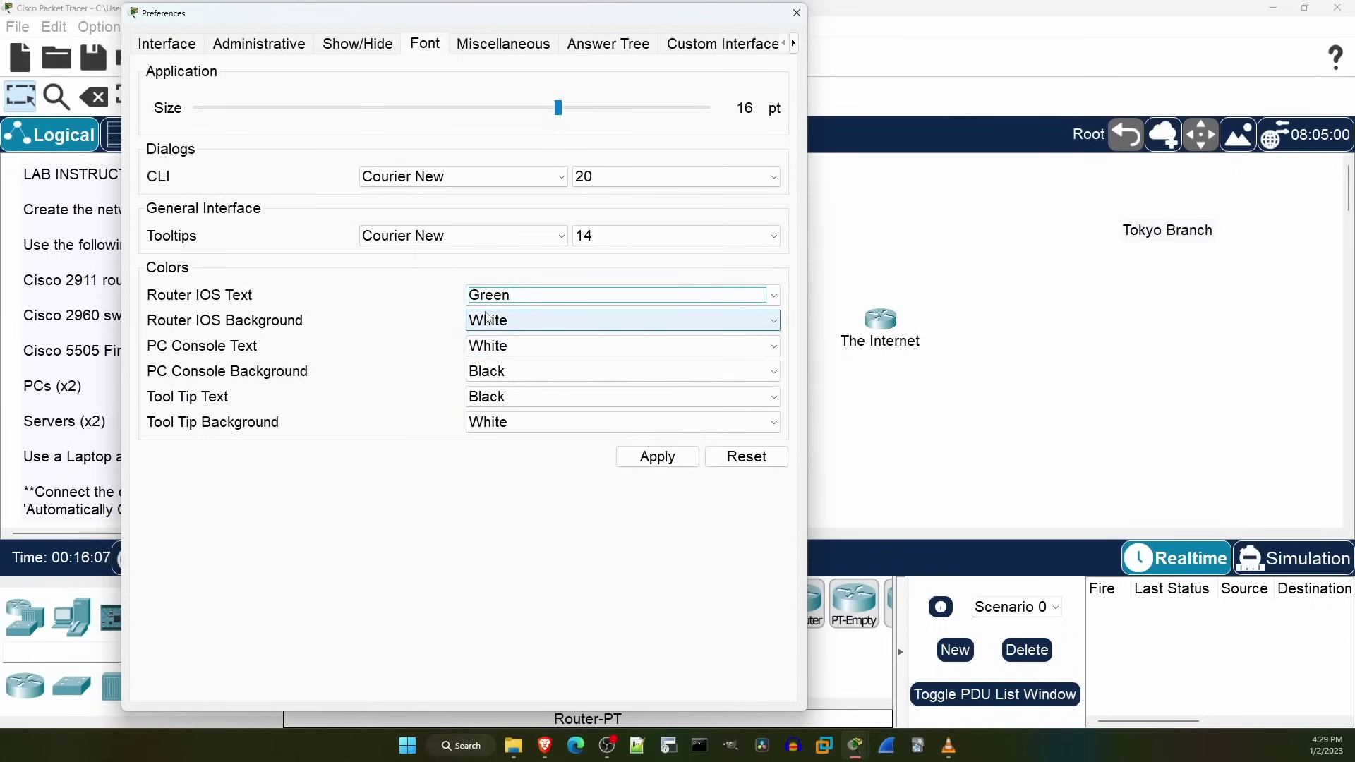
{"action": "left_click", "coordinate": [487, 319]}
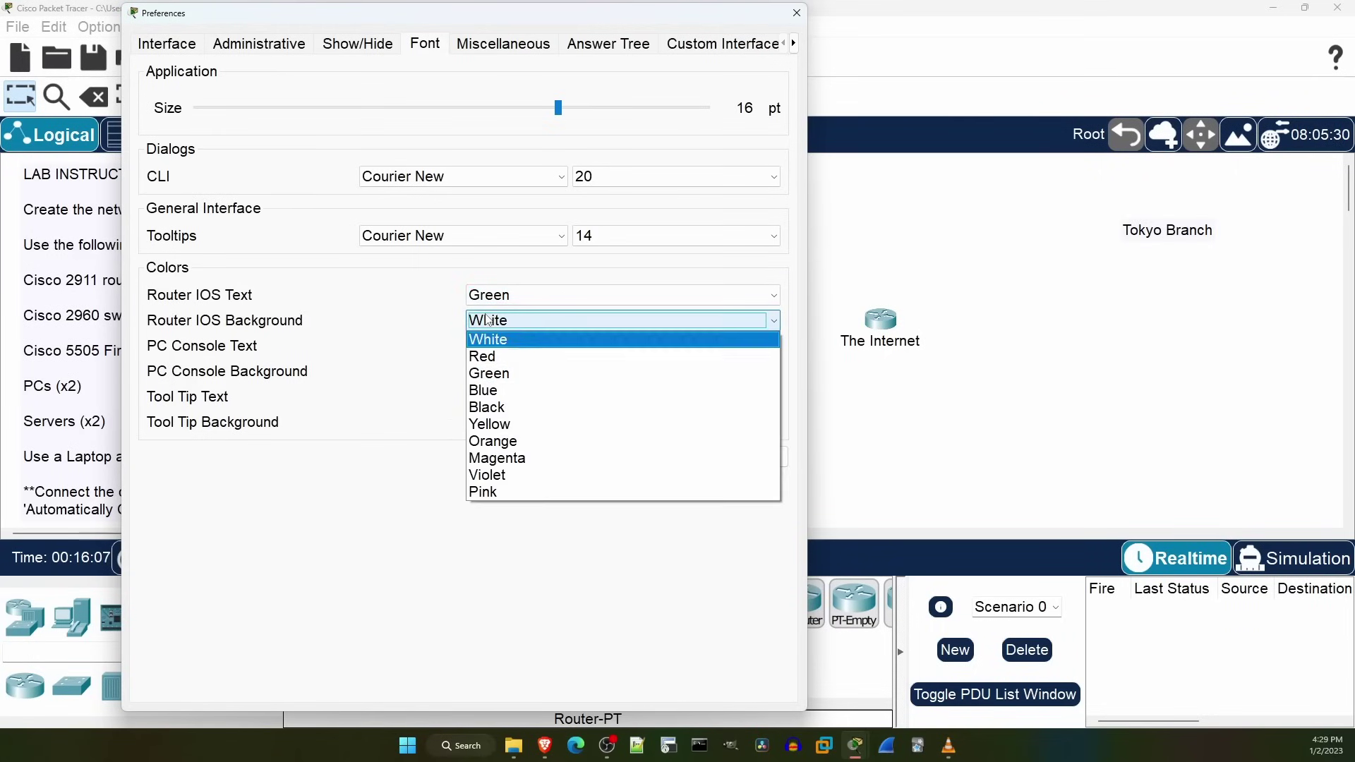
{"action": "left_click", "coordinate": [500, 407]}
{"action": "left_click", "coordinate": [643, 456]}
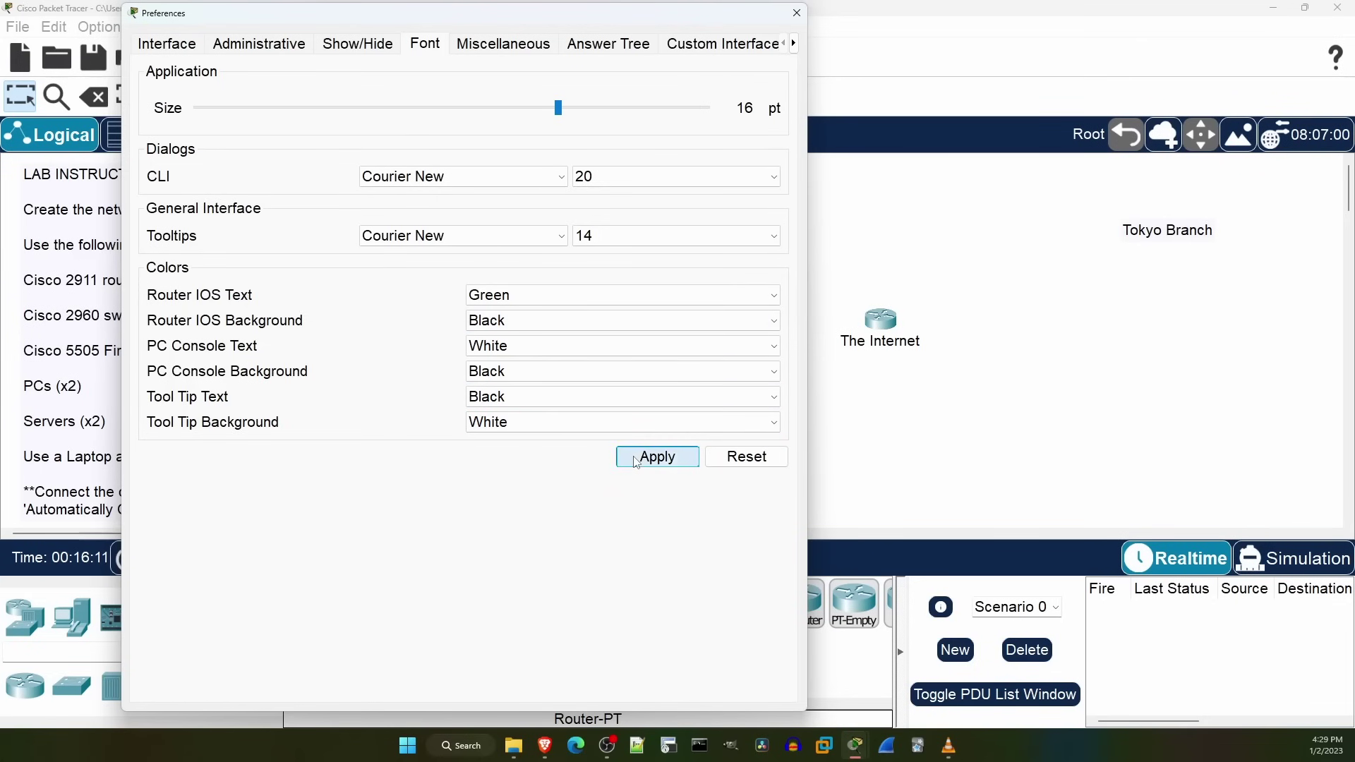
{"action": "left_click", "coordinate": [796, 13]}
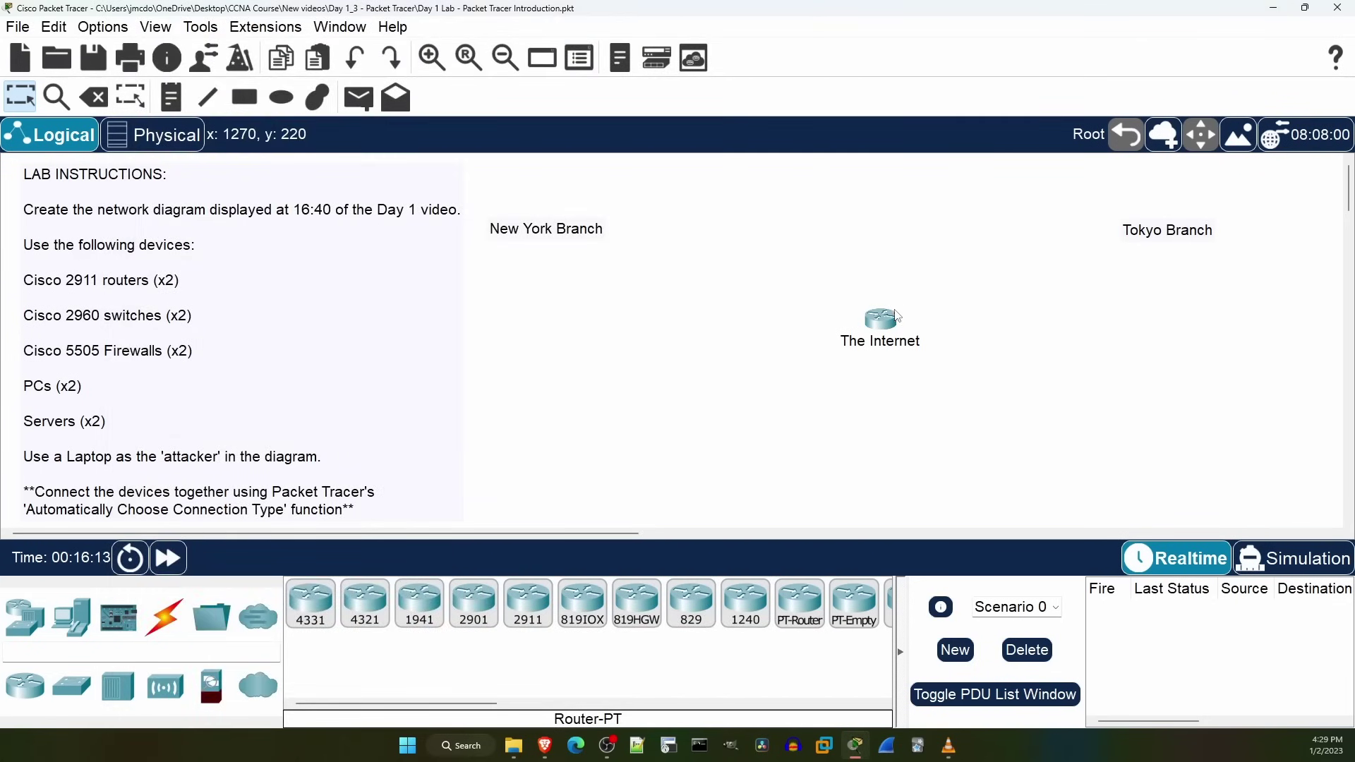
{"action": "left_click", "coordinate": [889, 320]}
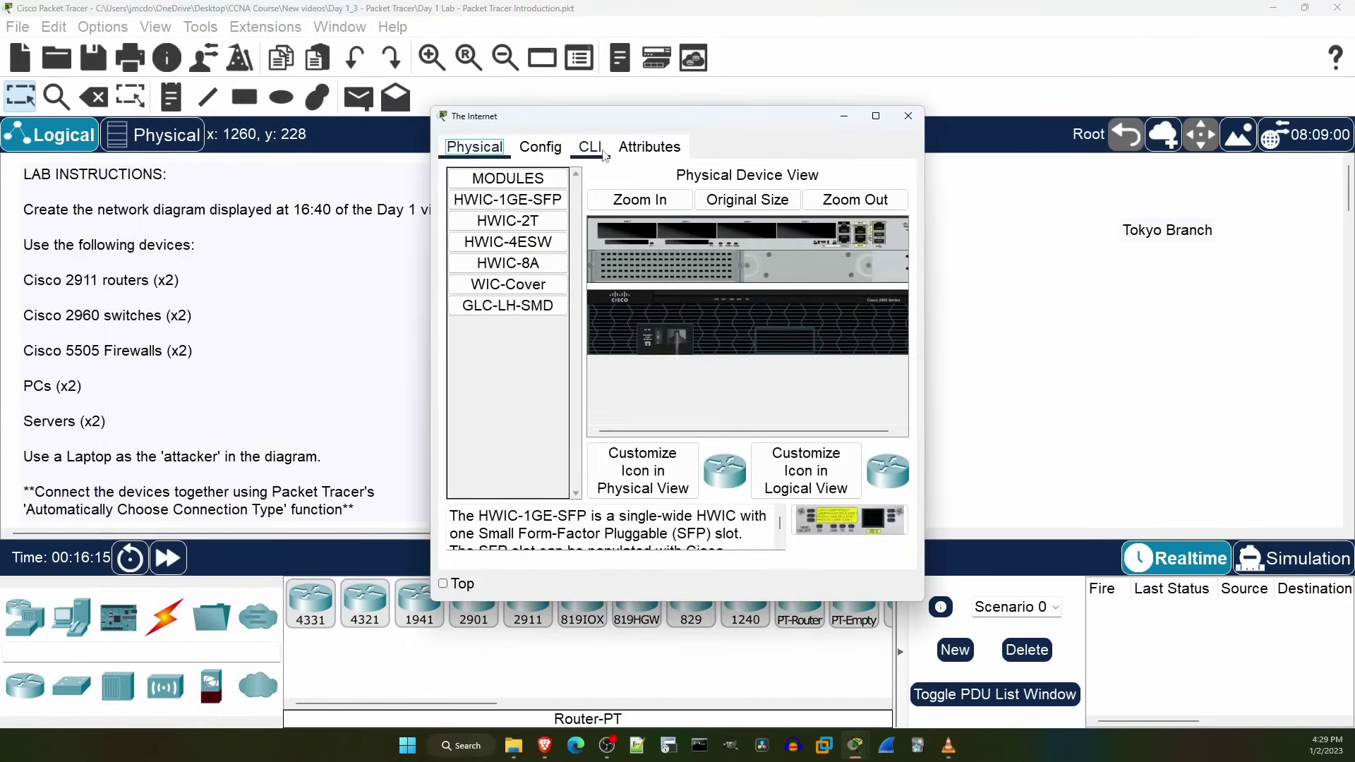
{"action": "left_click", "coordinate": [590, 146]}
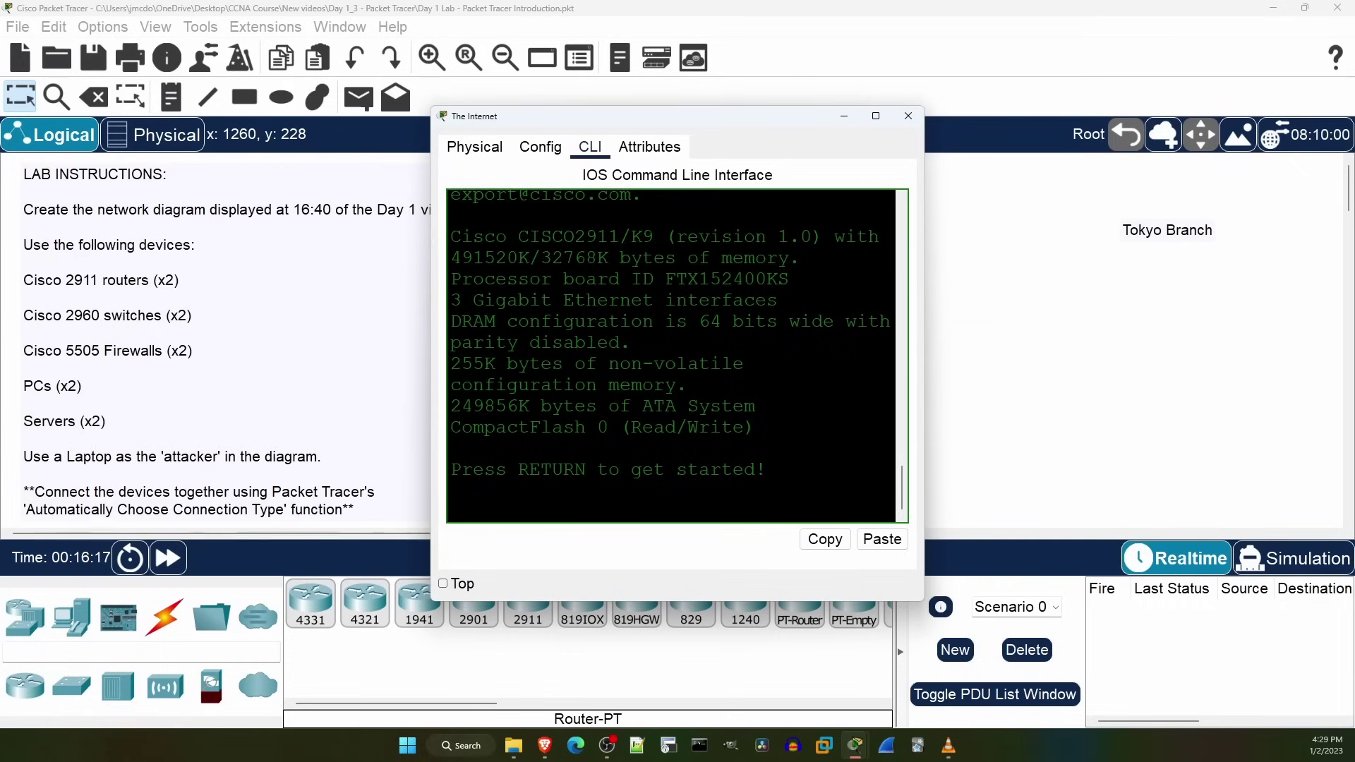
{"action": "key", "text": "Return"}
{"action": "key", "text": "Return"}
{"action": "key", "text": "Return"}
{"action": "key", "text": "Return"}
{"action": "left_click_drag", "start_coordinate": [914, 405], "coordinate": [1214, 397]}
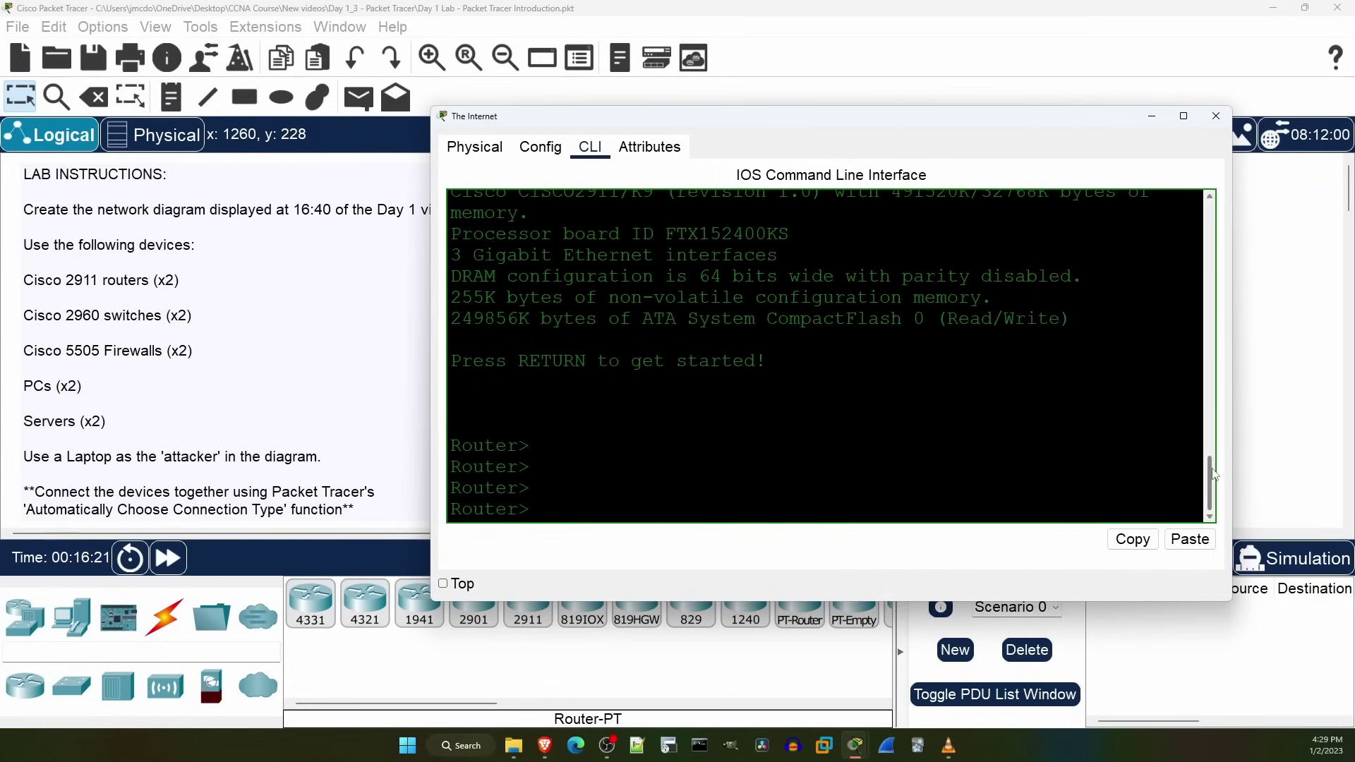
{"action": "scroll", "coordinate": [1213, 396], "scroll_direction": "up", "scroll_amount": 5}
{"action": "scroll", "coordinate": [1207, 393], "scroll_direction": "up", "scroll_amount": 5}
{"action": "mouse_move", "coordinate": [1206, 394]}
{"action": "left_mouse_down"}
{"action": "mouse_move", "coordinate": [1177, 206]}
{"action": "mouse_move", "coordinate": [1198, 487]}
{"action": "left_mouse_up"}
{"action": "left_click", "coordinate": [1216, 120]}
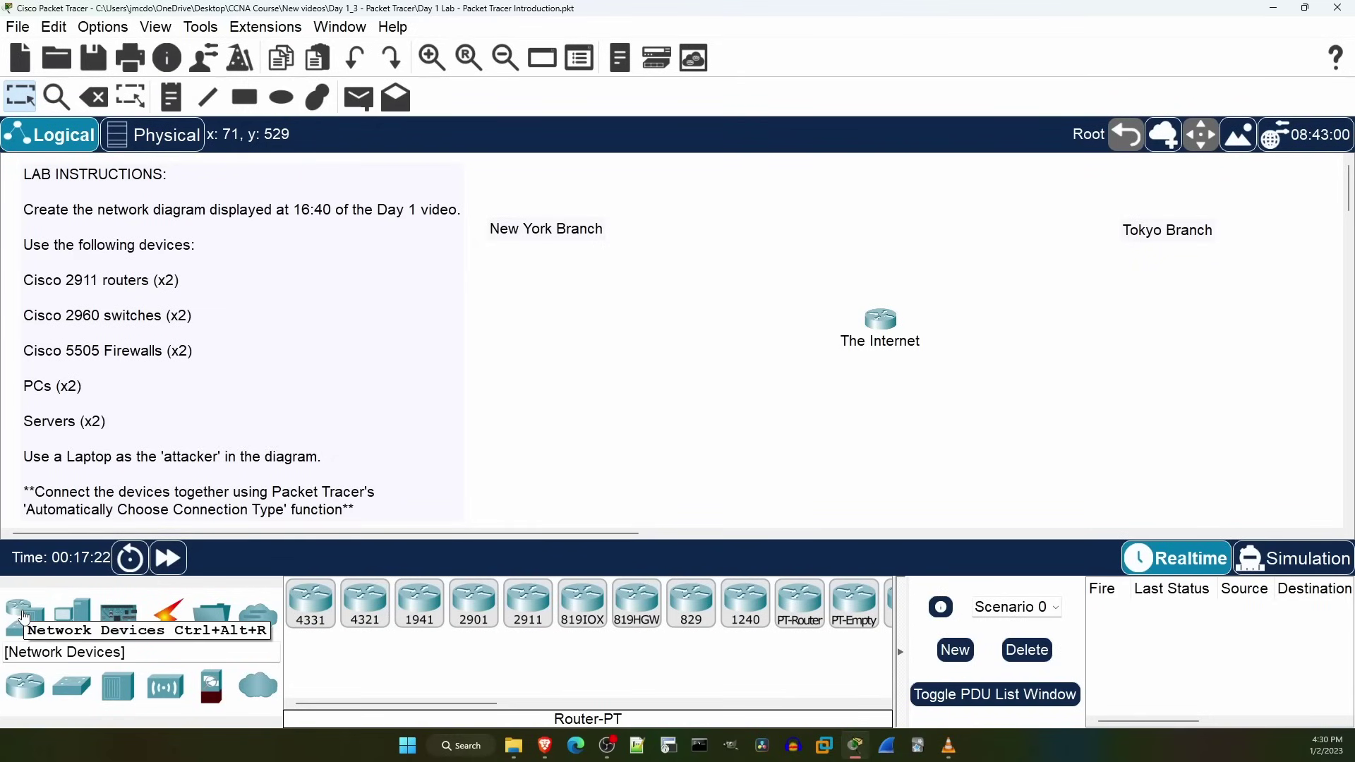
Step: Place 2911 routers under New York Branch and to the right of The Internet
{"action": "left_click", "coordinate": [22, 616]}
{"action": "left_click", "coordinate": [23, 690]}
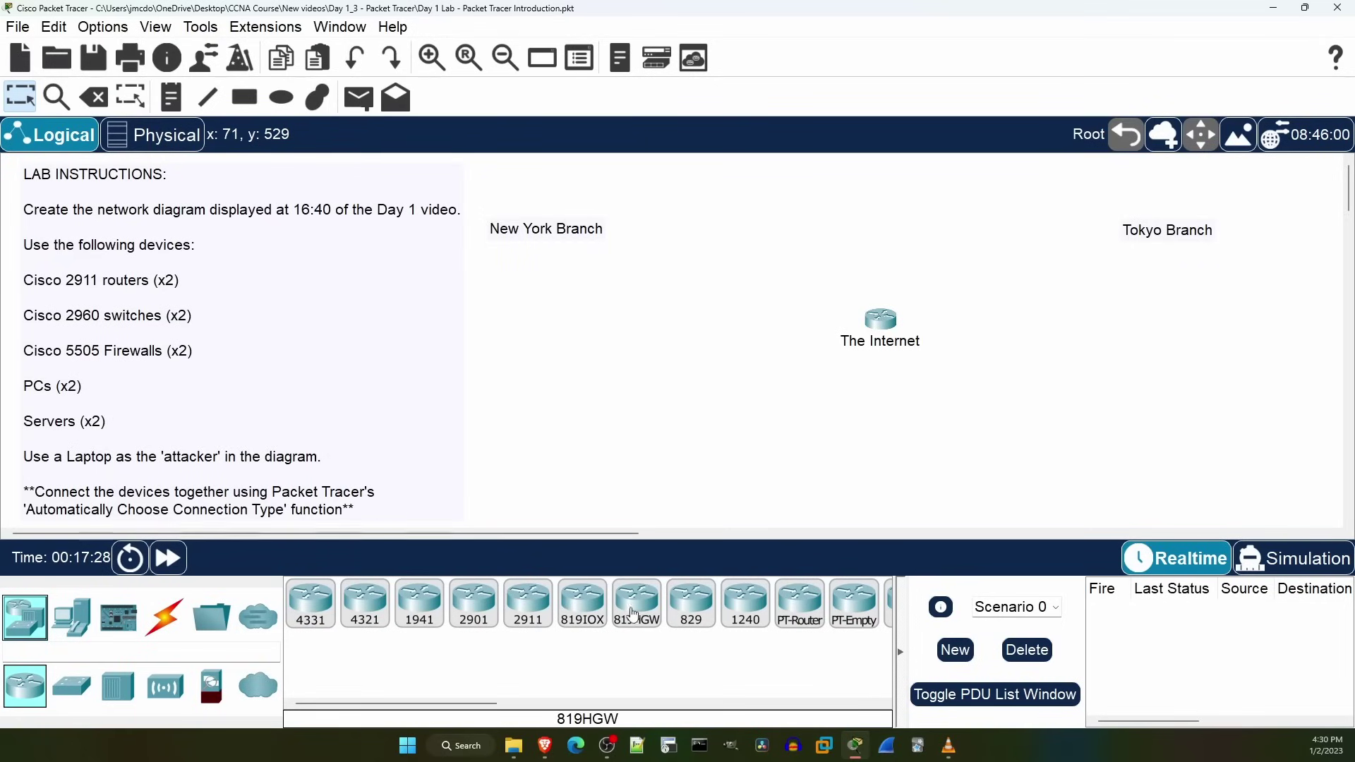
{"action": "left_click_drag", "start_coordinate": [521, 607], "coordinate": [668, 326]}
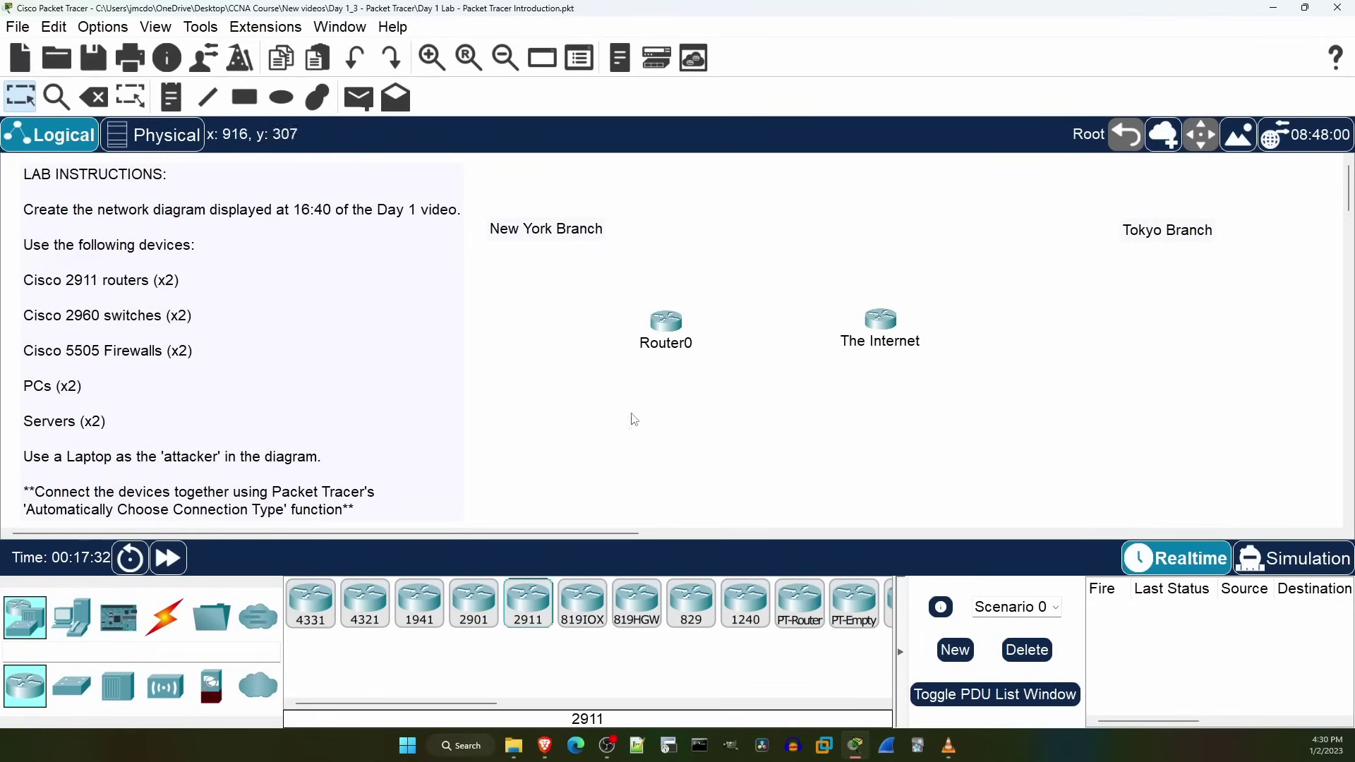
{"action": "left_click_drag", "start_coordinate": [528, 603], "coordinate": [1030, 336]}
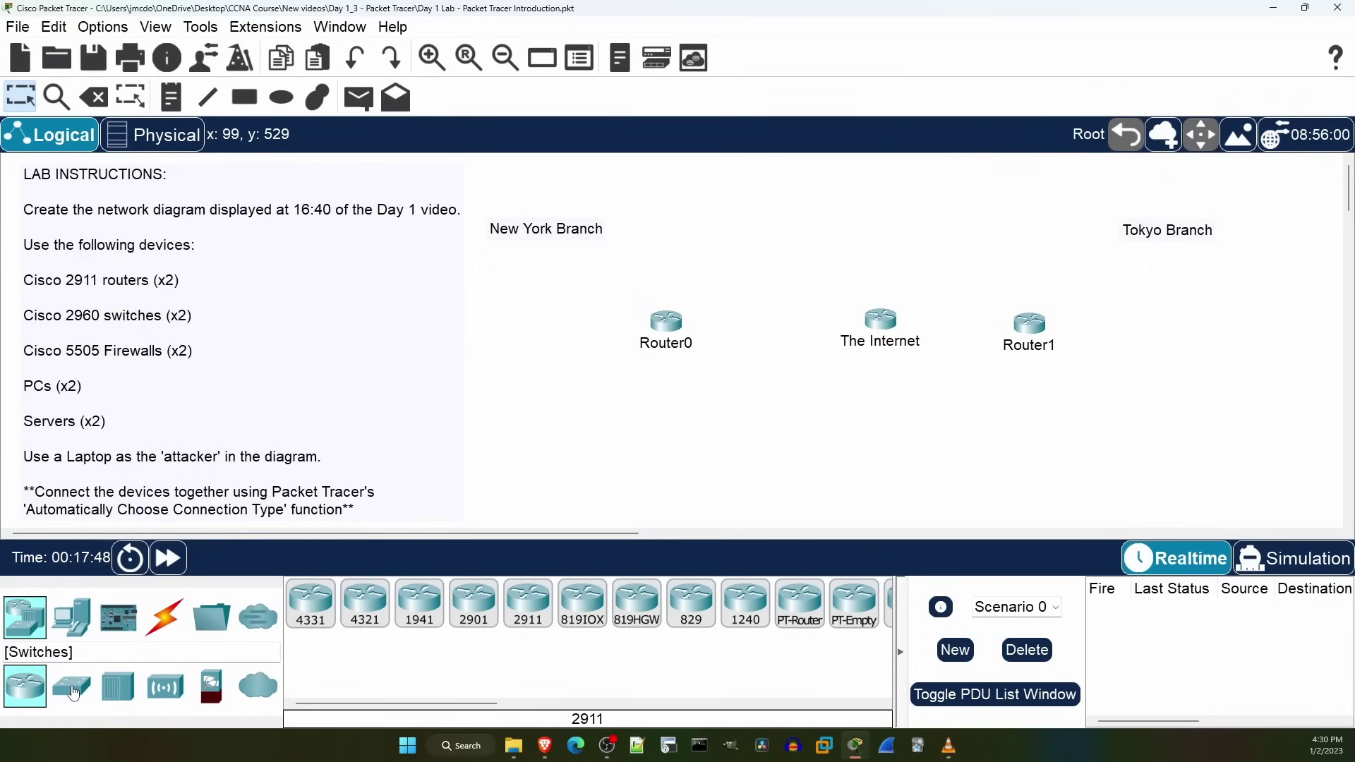
Step: Place 2960 switches left of Router0 and right of Router1, then nudge Router1 and Switch1 into position
{"action": "left_click", "coordinate": [71, 686]}
{"action": "left_click_drag", "start_coordinate": [313, 595], "coordinate": [571, 334]}
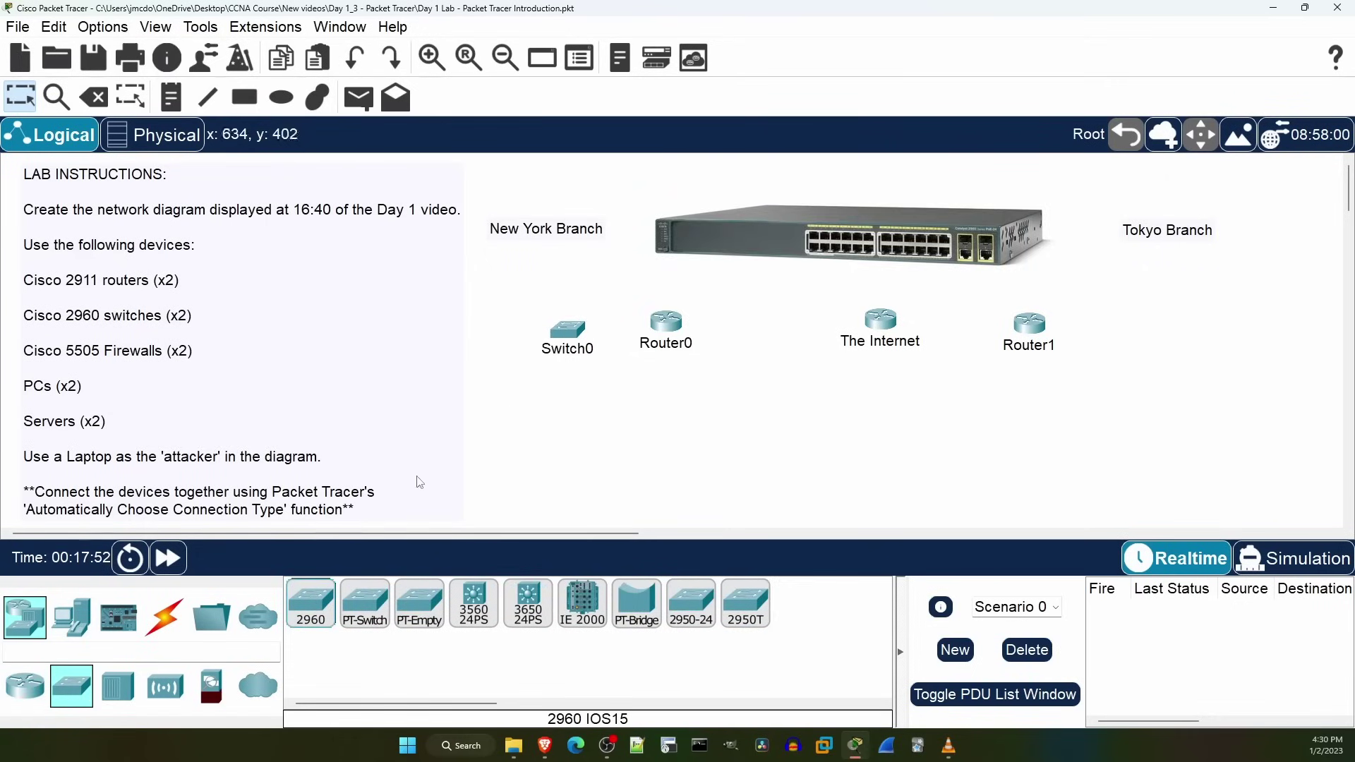
{"action": "mouse_move", "coordinate": [315, 607]}
{"action": "left_mouse_down"}
{"action": "mouse_move", "coordinate": [1031, 391]}
{"action": "mouse_move", "coordinate": [1160, 335]}
{"action": "left_mouse_up"}
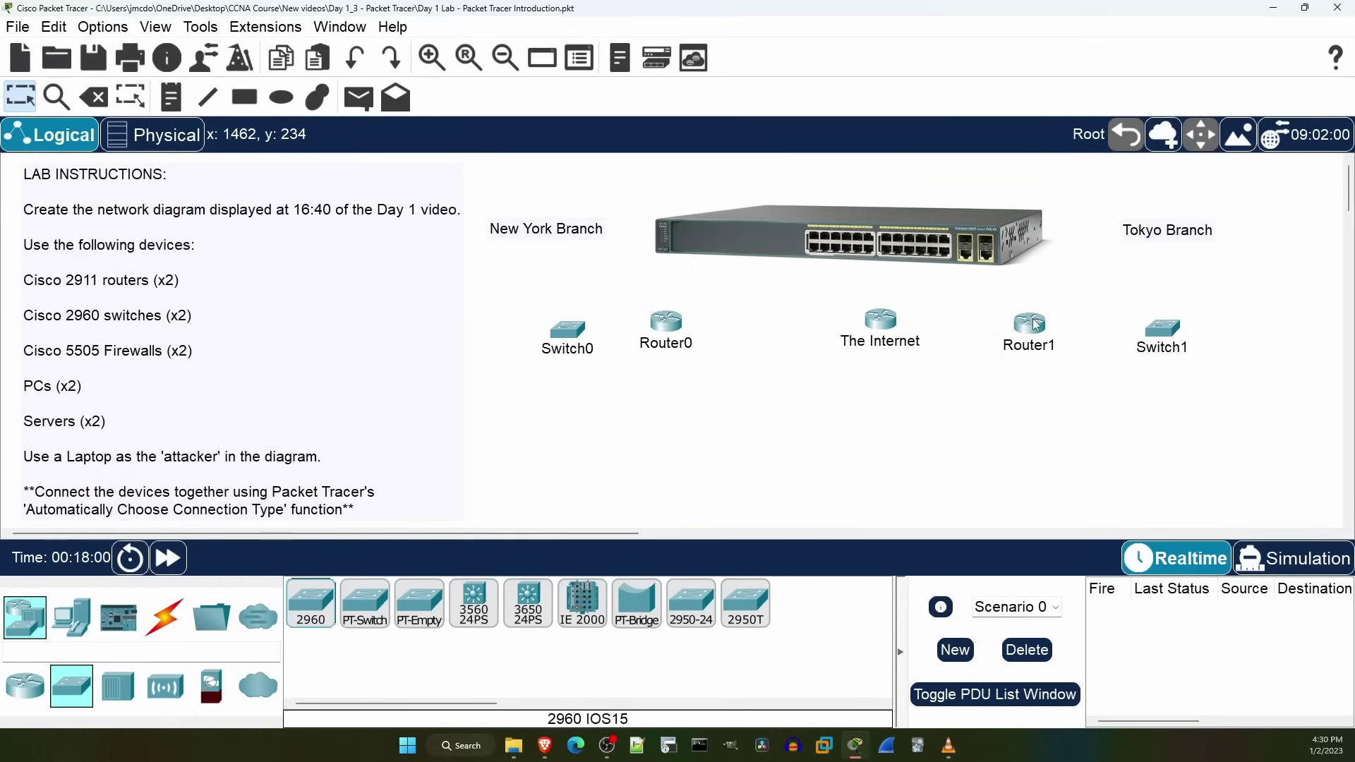
{"action": "left_click_drag", "start_coordinate": [1035, 323], "coordinate": [1019, 324]}
{"action": "left_click_drag", "start_coordinate": [1169, 331], "coordinate": [1174, 321]}
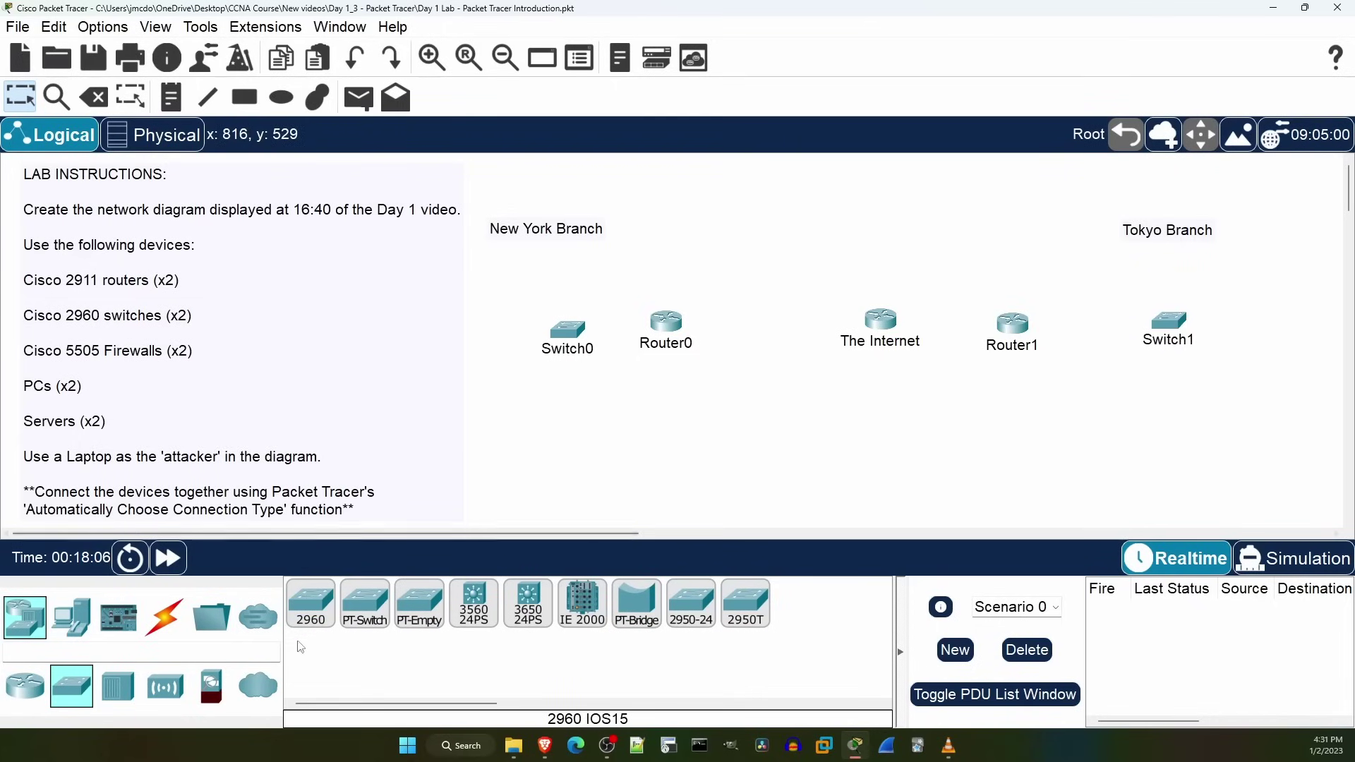
Step: Place 5505 ASA firewalls between Router0 and The Internet and between Router1 and Switch1
{"action": "left_click", "coordinate": [214, 683]}
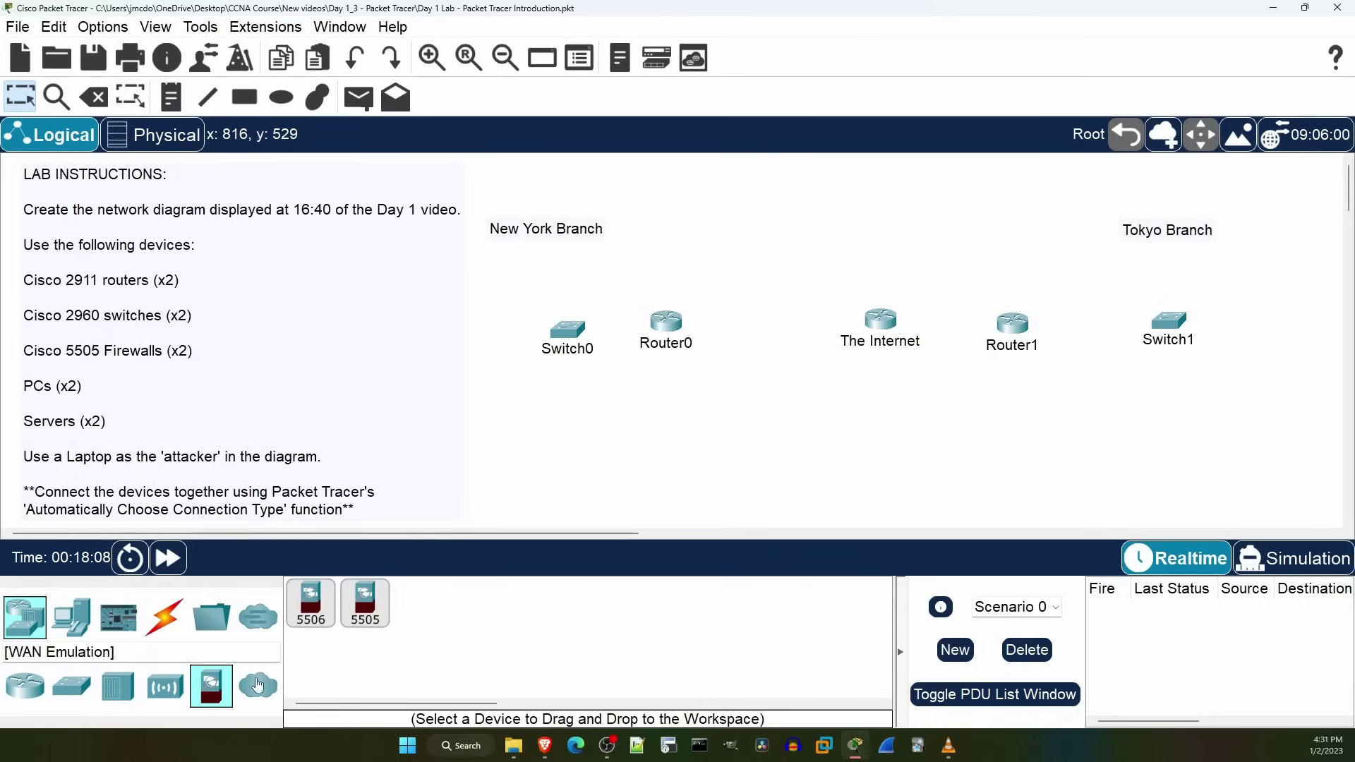
{"action": "left_click_drag", "start_coordinate": [369, 605], "coordinate": [757, 317]}
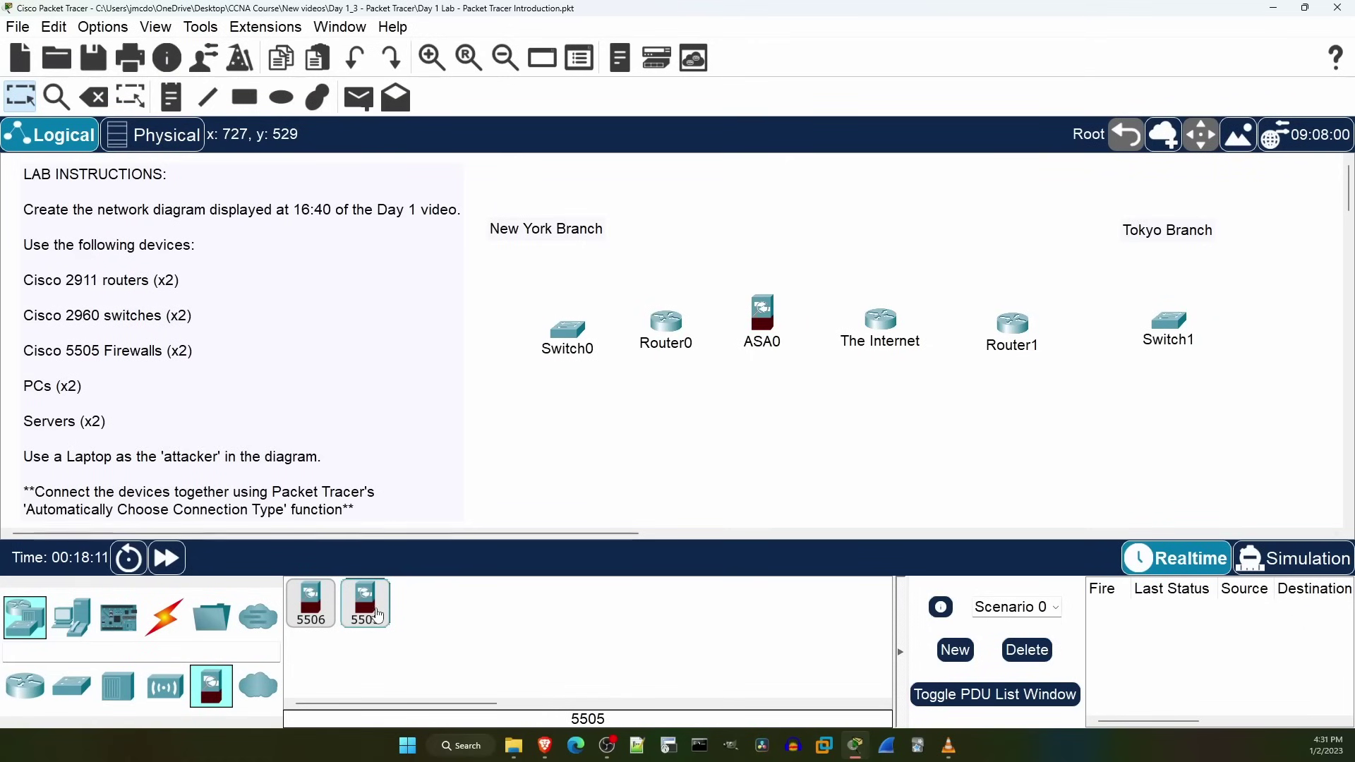
{"action": "left_click_drag", "start_coordinate": [366, 605], "coordinate": [1079, 318]}
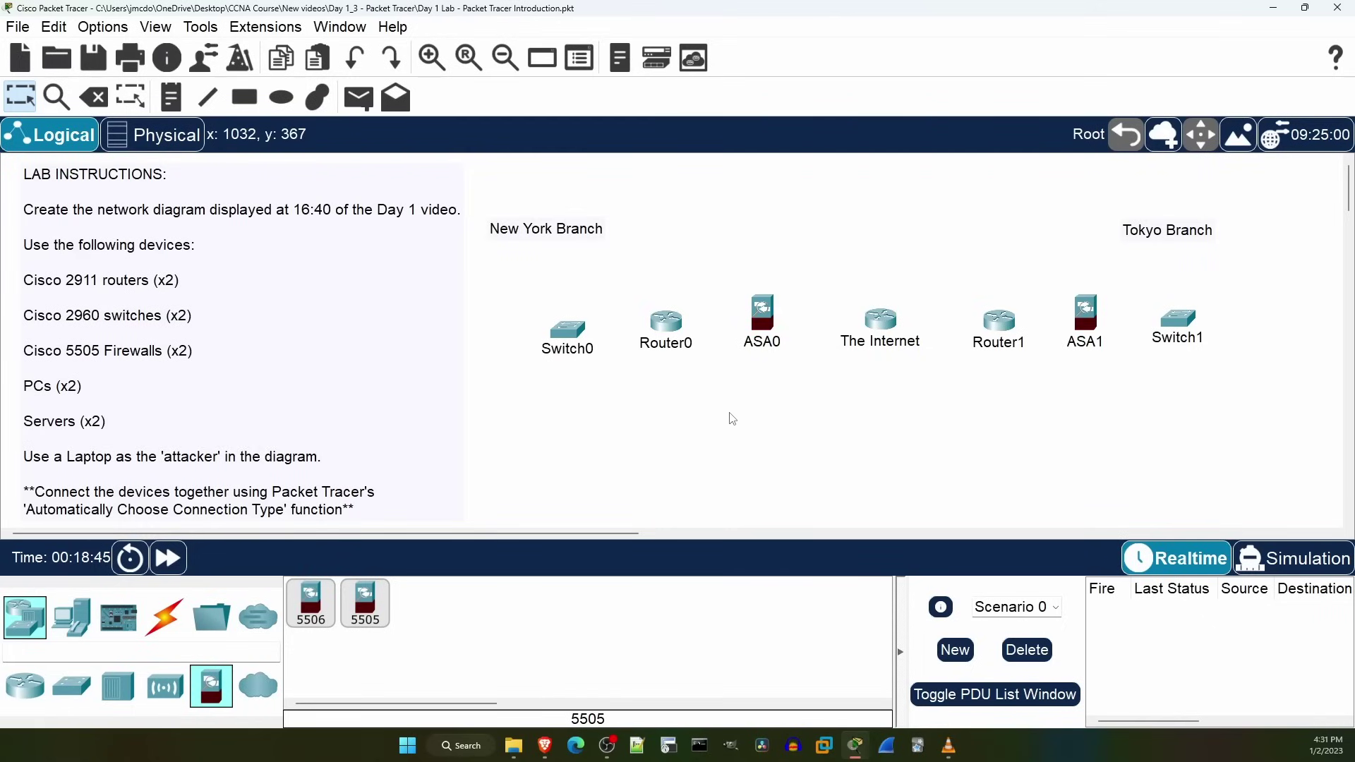
Step: Place two PCs, PC0 and PC1, stacked on the New York side
{"action": "left_click", "coordinate": [77, 623]}
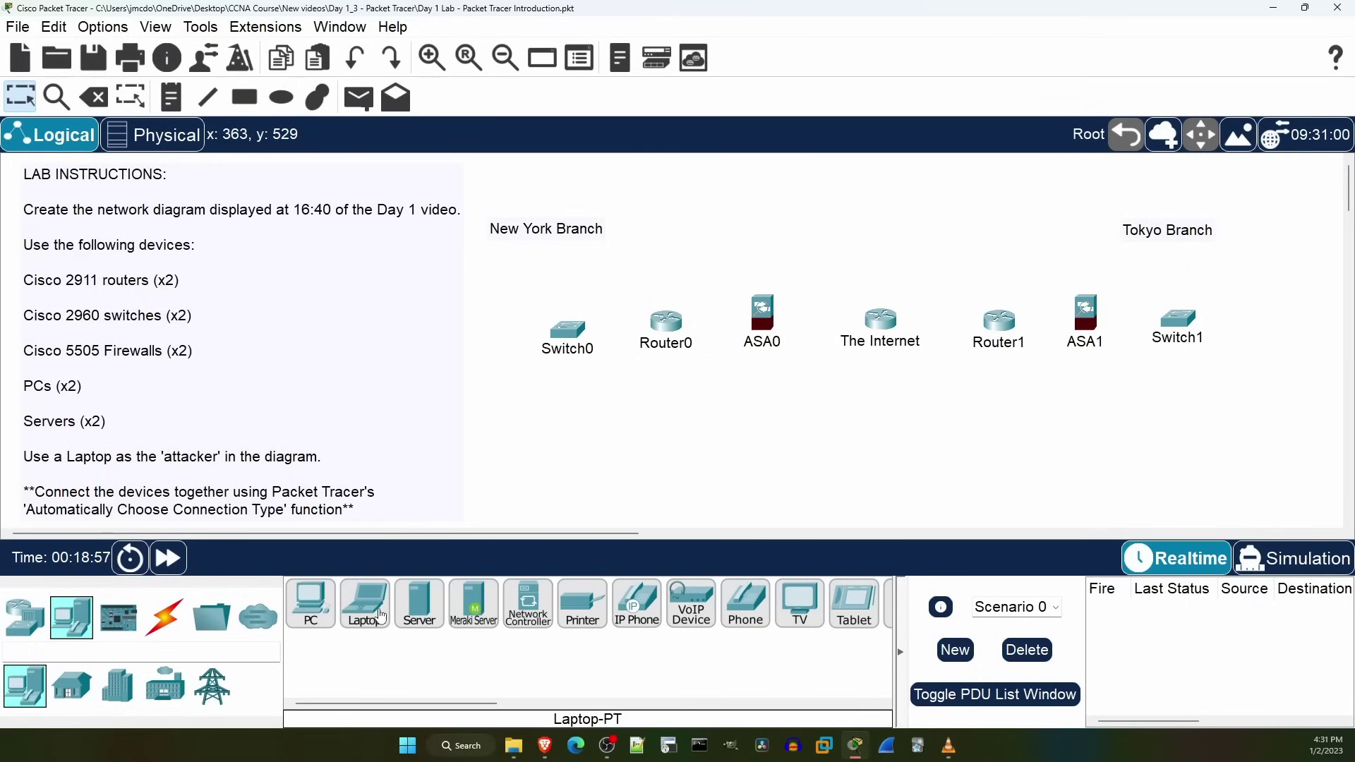
{"action": "left_click", "coordinate": [314, 609]}
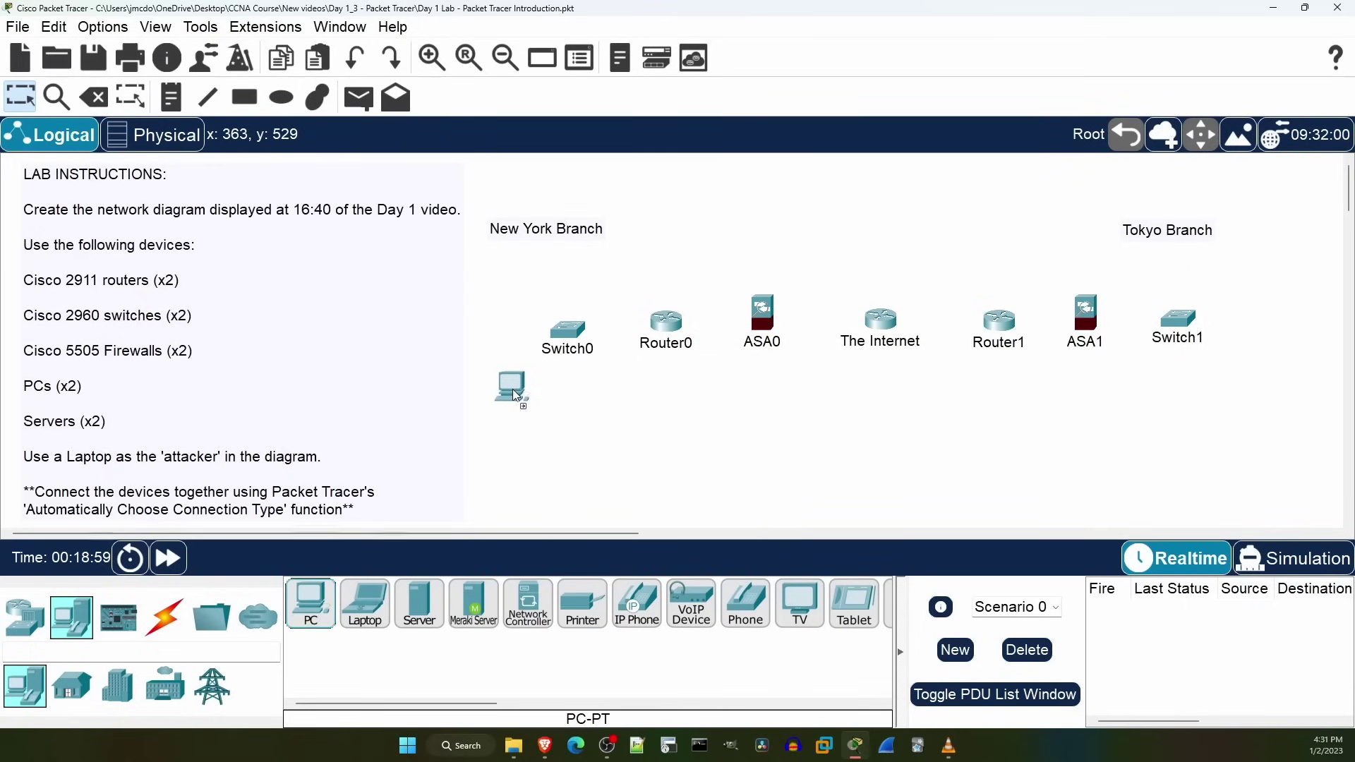
{"action": "left_click", "coordinate": [513, 379]}
{"action": "left_click", "coordinate": [321, 593]}
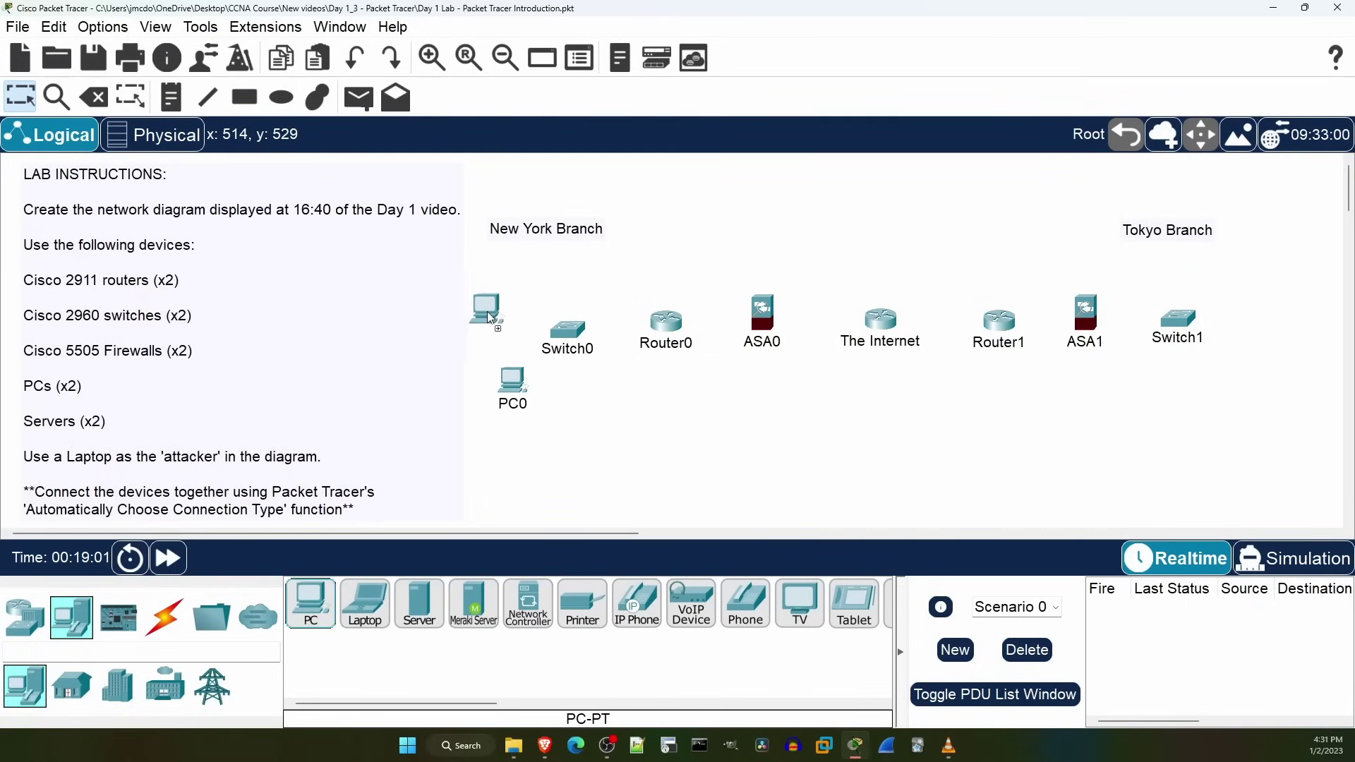
{"action": "left_click", "coordinate": [513, 281]}
Step: Place Server0 and Server1 under Tokyo Branch and a laptop below The Internet
{"action": "left_click", "coordinate": [420, 601]}
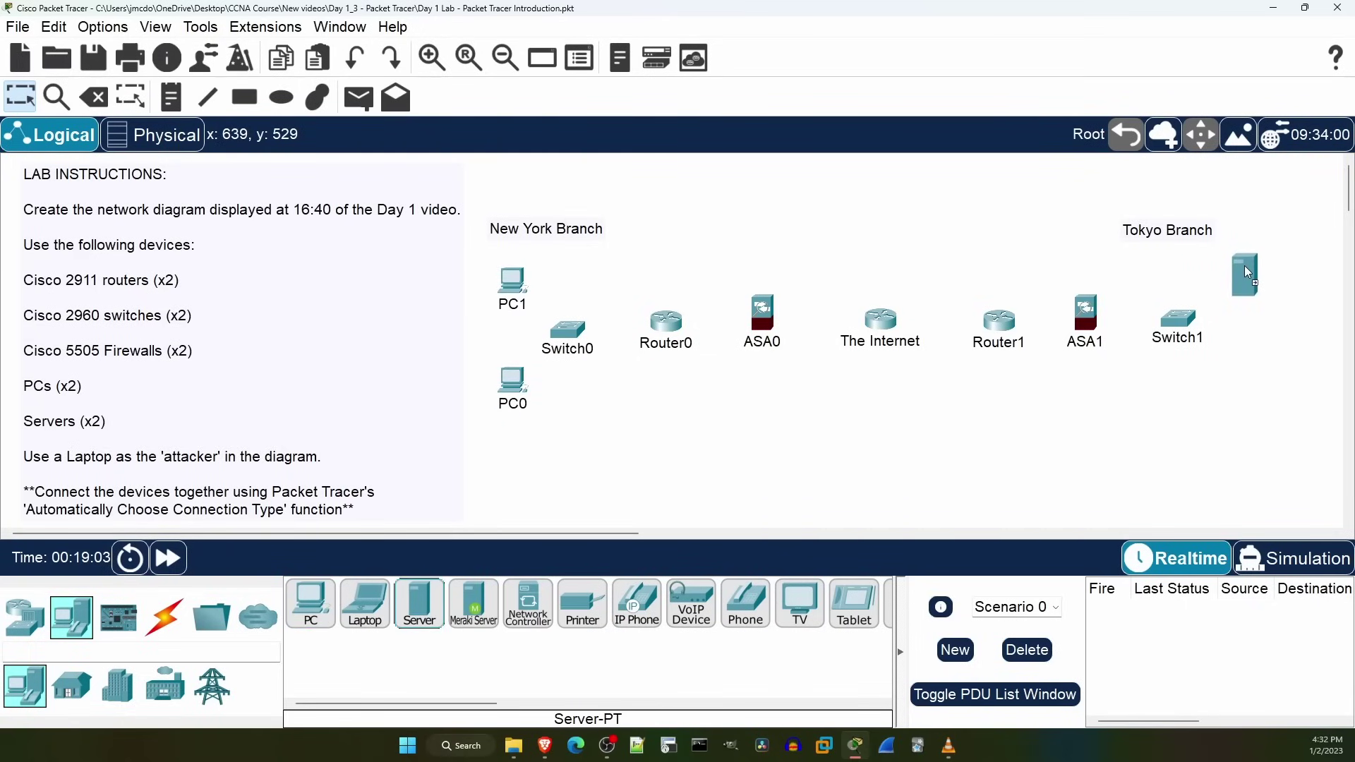
{"action": "left_click", "coordinate": [1243, 268]}
{"action": "left_click", "coordinate": [420, 601]}
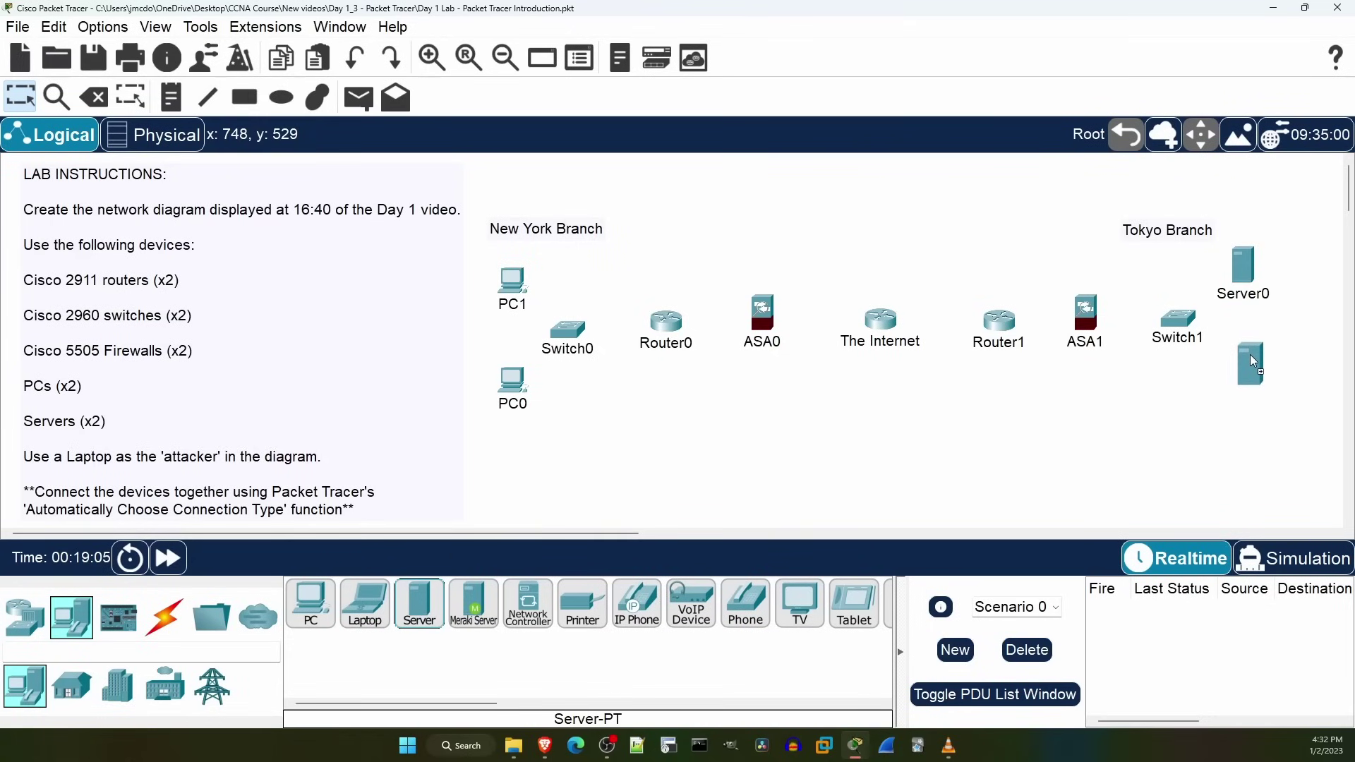
{"action": "left_click", "coordinate": [1250, 354]}
{"action": "left_click", "coordinate": [372, 603]}
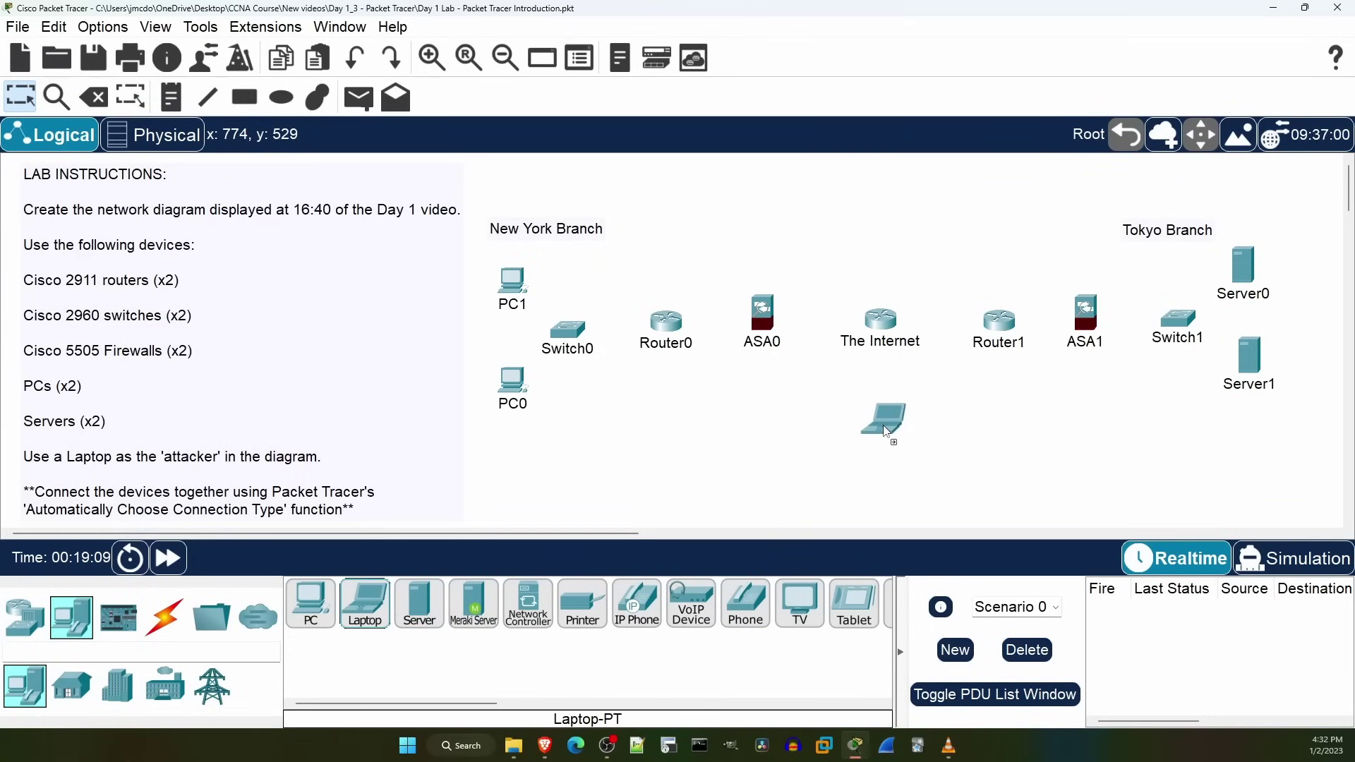
{"action": "left_click", "coordinate": [885, 429]}
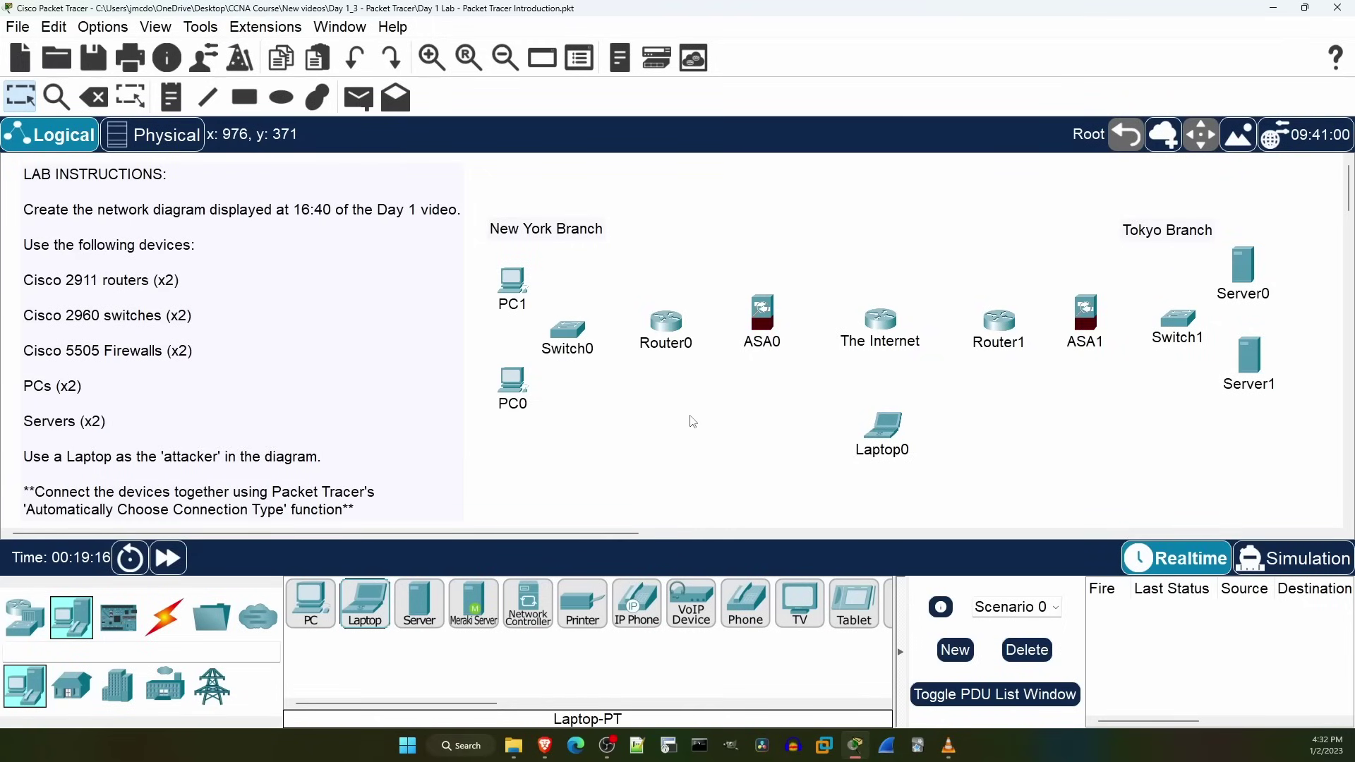
Step: Rename the New York devices in turn, naming the first firewall FW1
{"action": "left_click", "coordinate": [510, 405]}
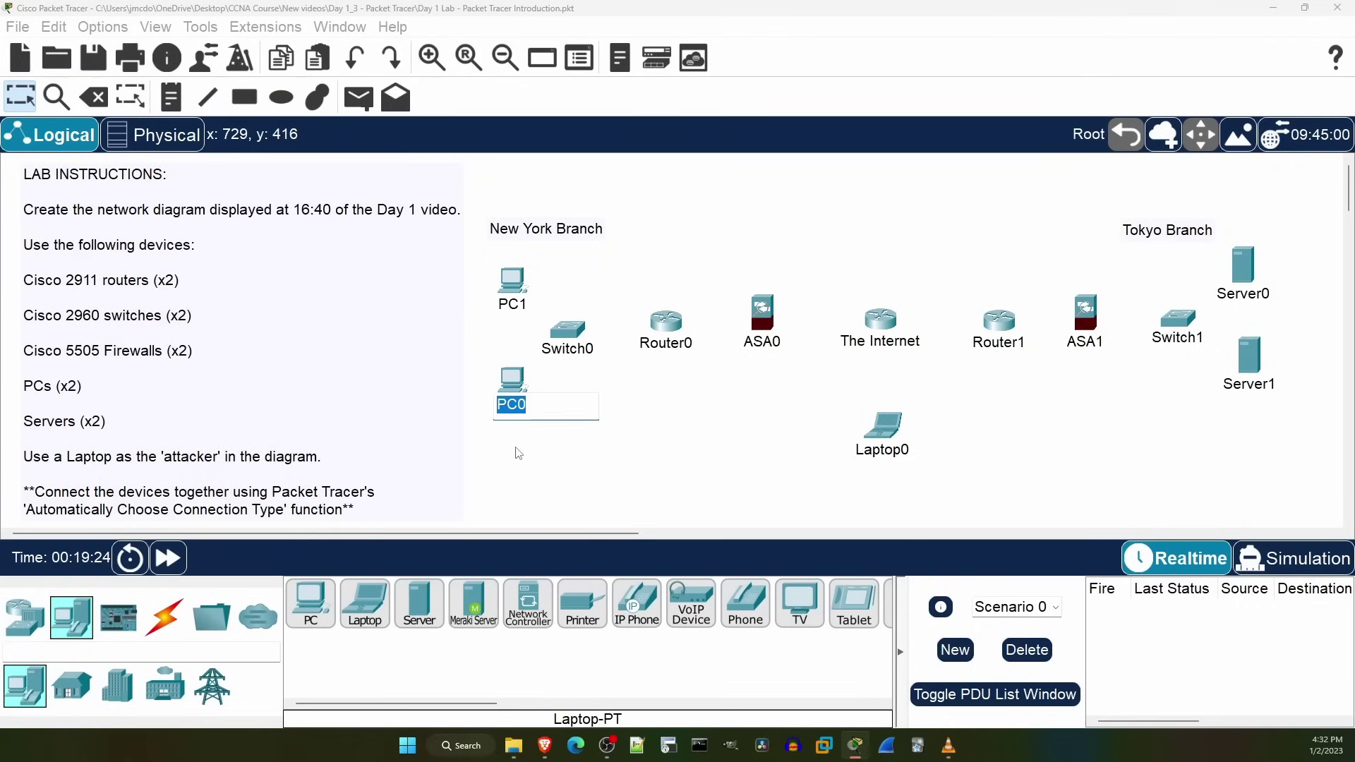
{"action": "type", "text": "PC2"}
{"action": "left_click", "coordinate": [580, 353]}
{"action": "type", "text": "SW1"}
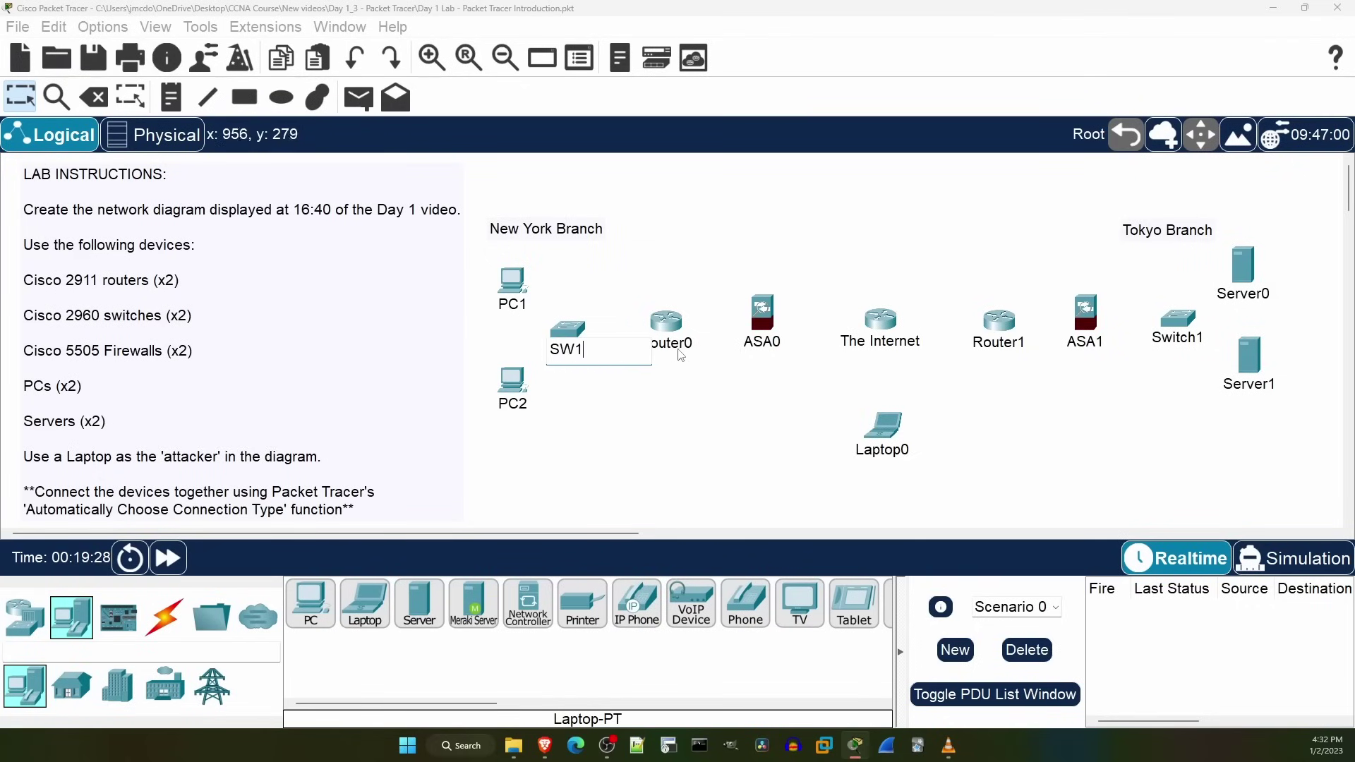
{"action": "left_click", "coordinate": [677, 345]}
{"action": "type", "text": "R1"}
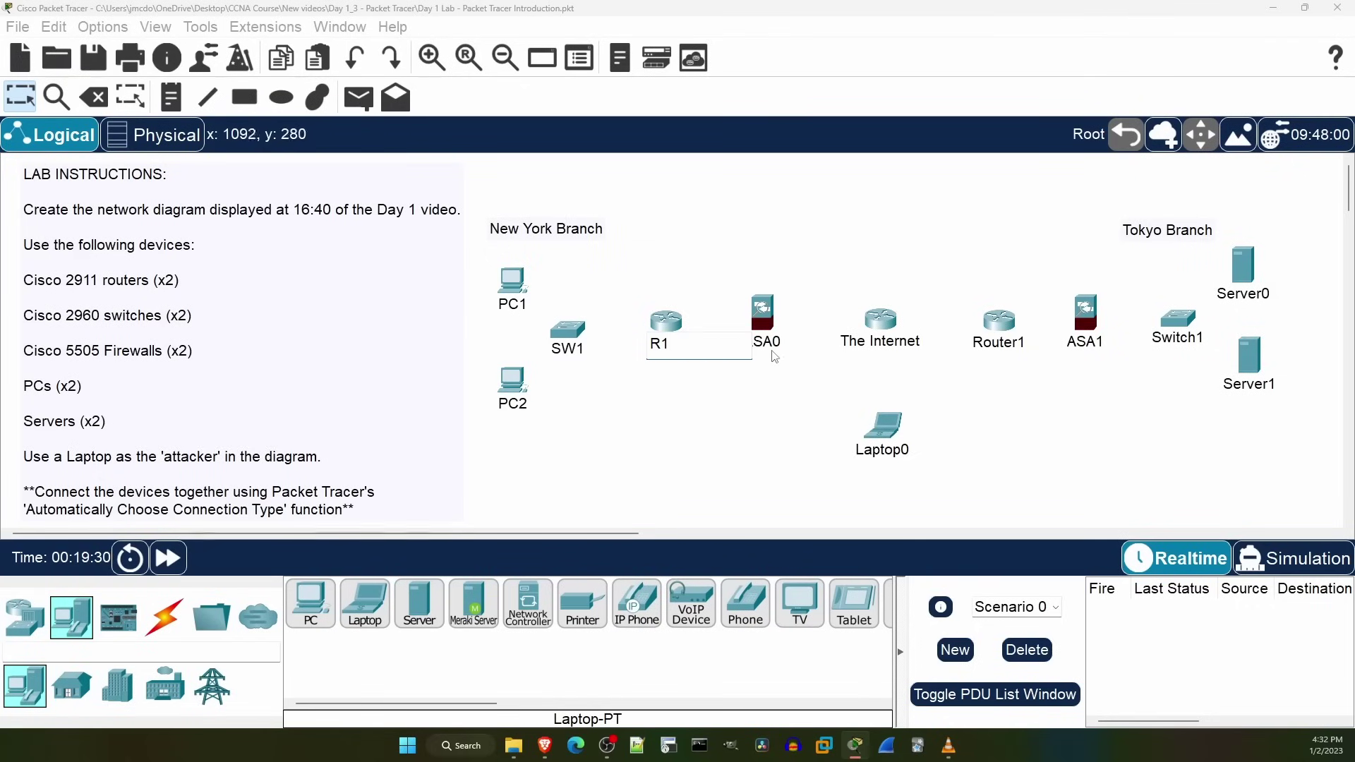
{"action": "left_click", "coordinate": [771, 343]}
{"action": "type", "text": "FW1"}
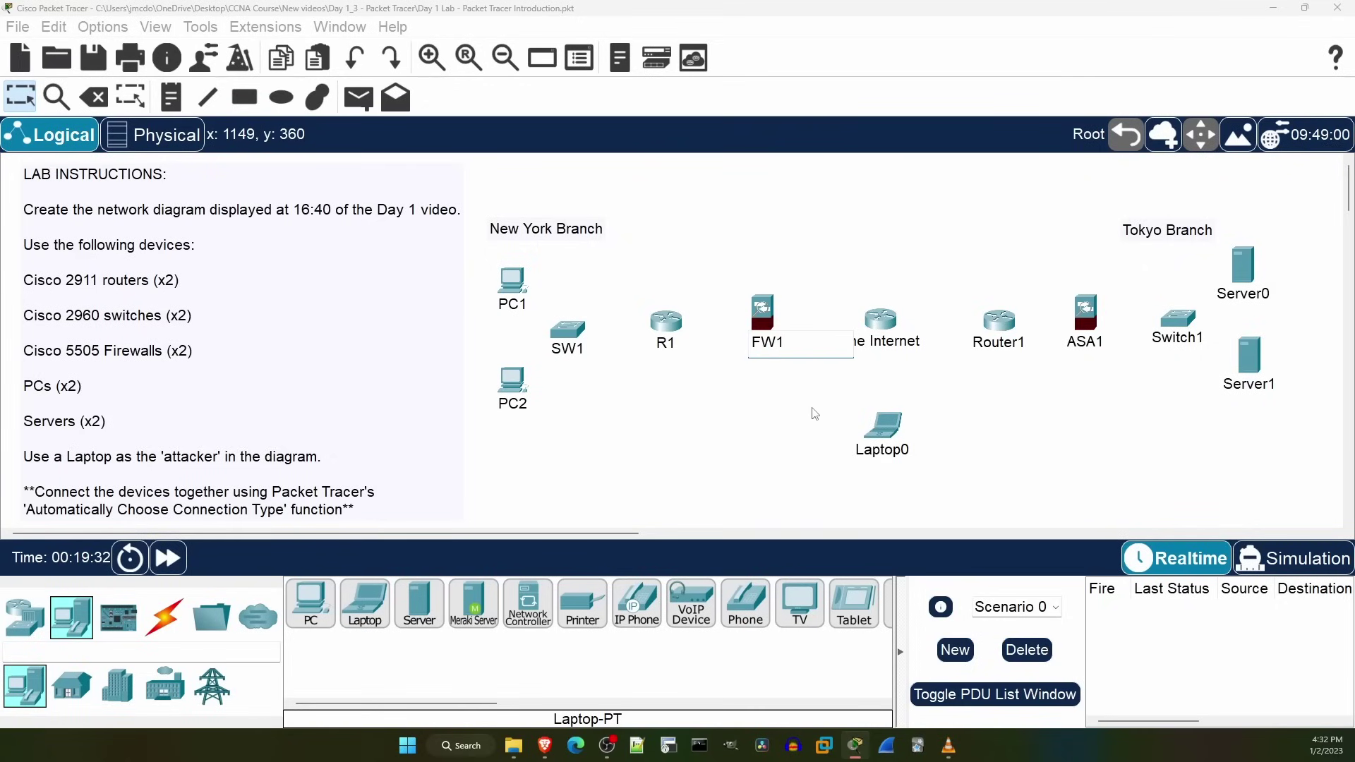
{"action": "left_click", "coordinate": [1021, 364]}
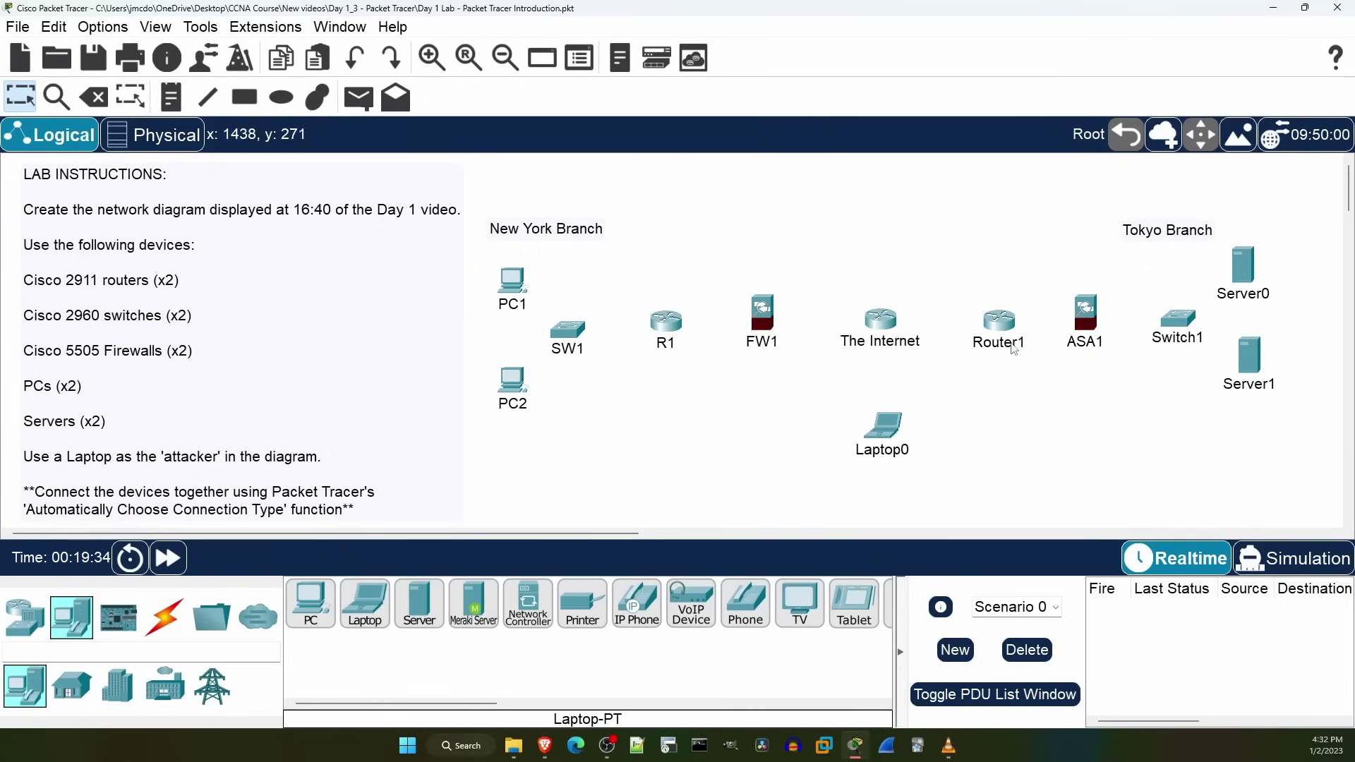
Step: Rename Router1 to R2 and the Tokyo firewall to FW2
{"action": "left_click", "coordinate": [1012, 344]}
{"action": "type", "text": "R2"}
{"action": "left_click", "coordinate": [1082, 386]}
{"action": "left_click", "coordinate": [1084, 340]}
{"action": "type", "text": "FW"}
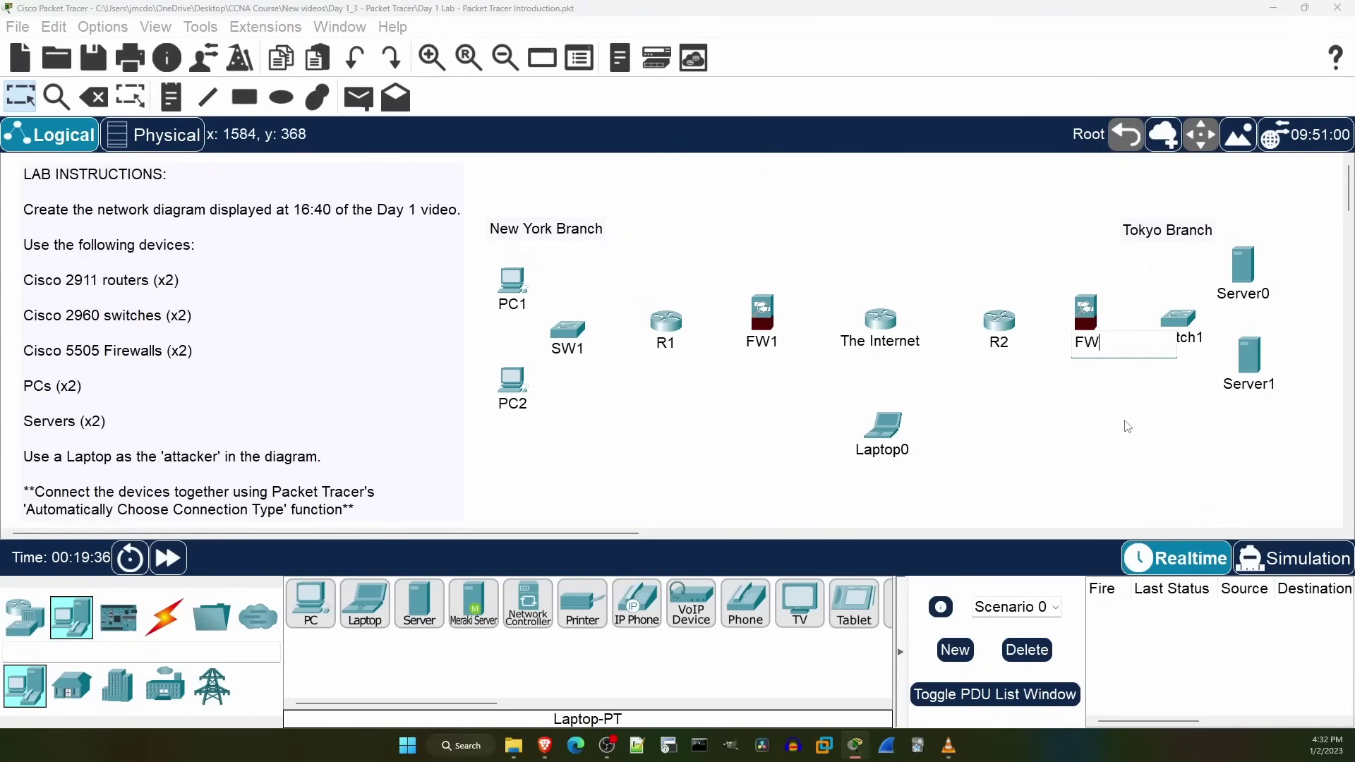
{"action": "type", "text": "2"}
{"action": "left_click", "coordinate": [1128, 426]}
Step: Rename Switch1 to SW2, the servers to SRV1 and SRV2, and the laptop to ATTACKER
{"action": "left_click", "coordinate": [1175, 339]}
{"action": "type", "text": "SW2"}
{"action": "left_click", "coordinate": [1150, 412]}
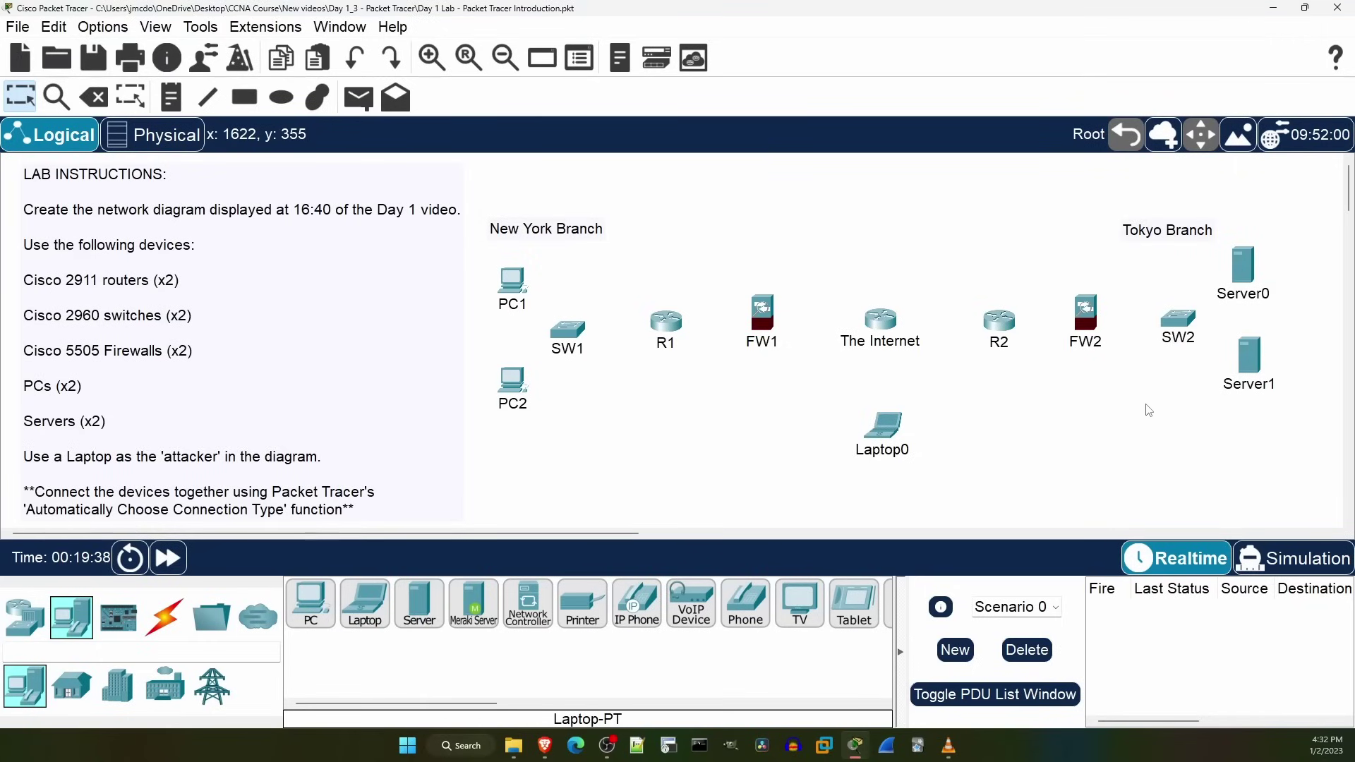
{"action": "left_click", "coordinate": [1231, 295]}
{"action": "type", "text": "SRV1"}
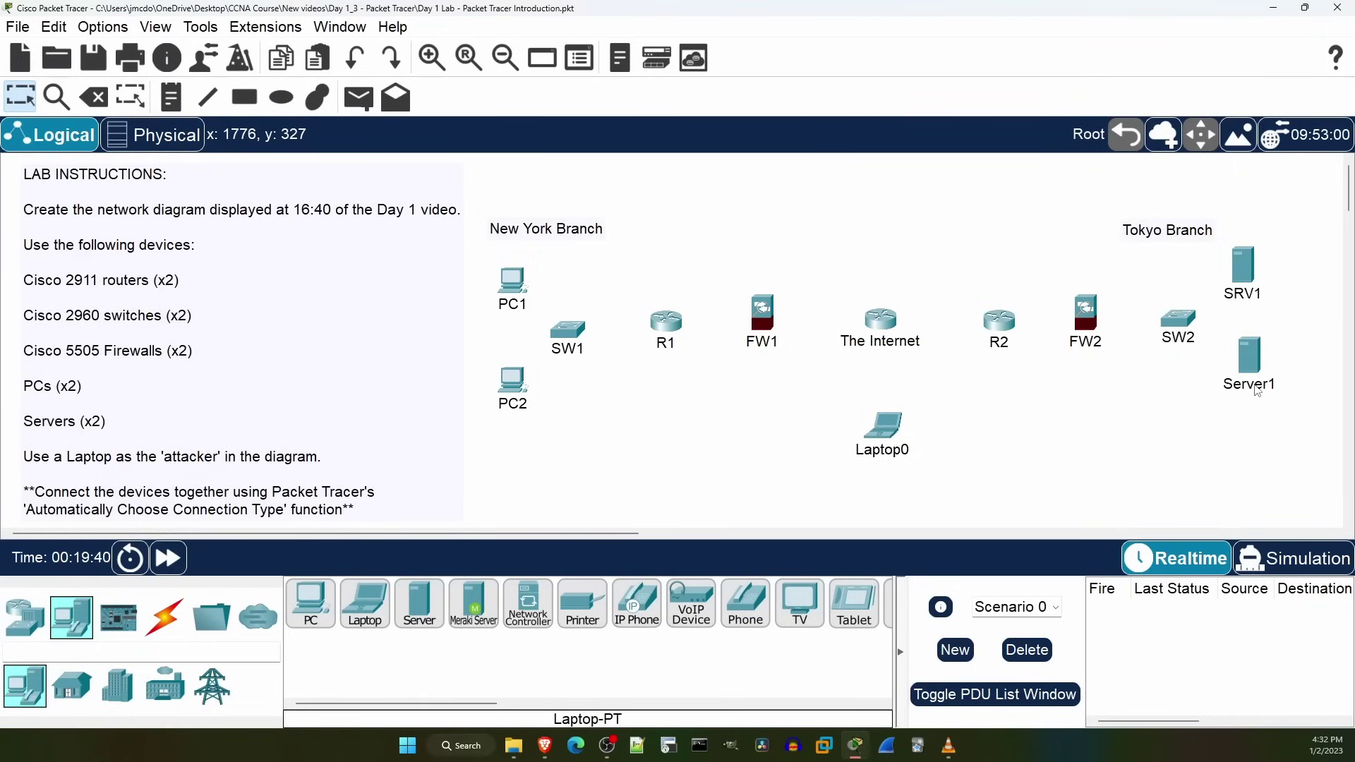
{"action": "left_click", "coordinate": [1257, 384]}
{"action": "type", "text": "SRV2"}
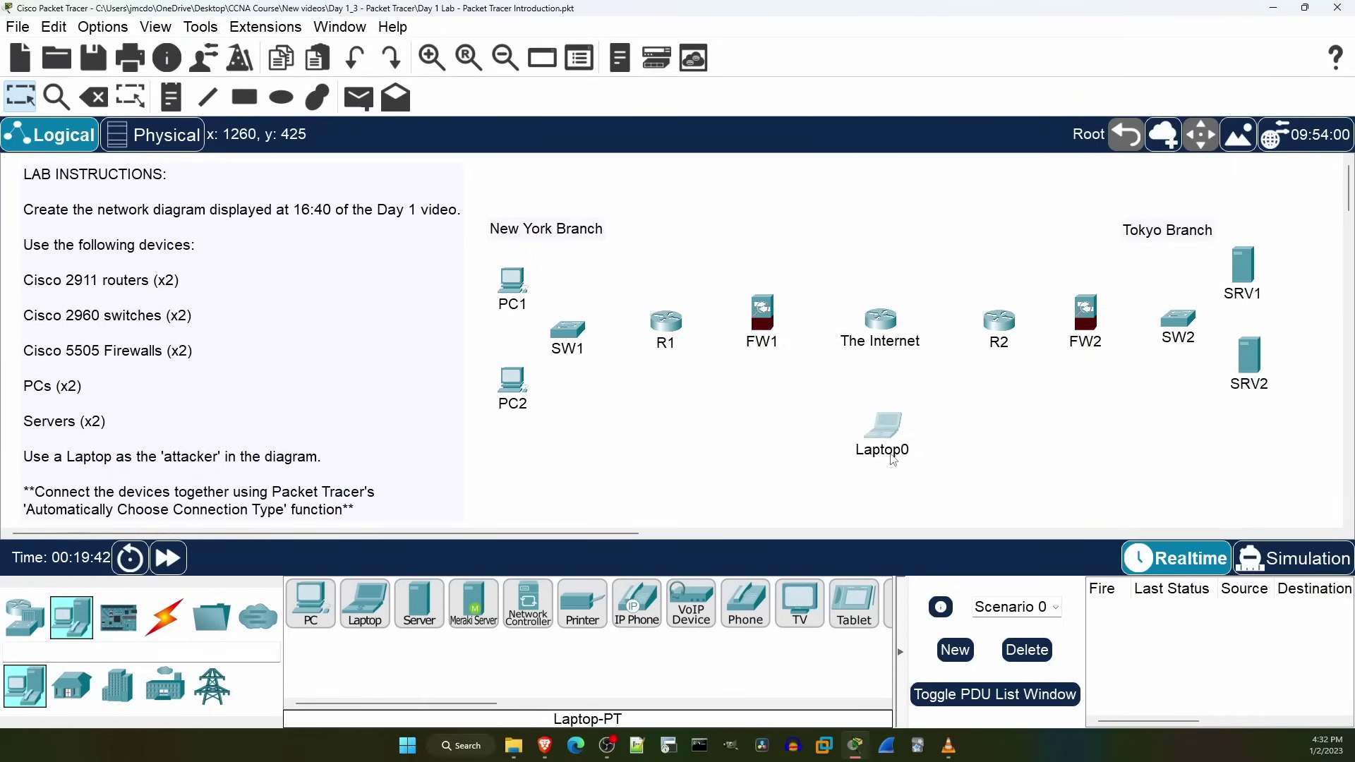
{"action": "left_click", "coordinate": [900, 453]}
{"action": "type", "text": "ATTACKER"}
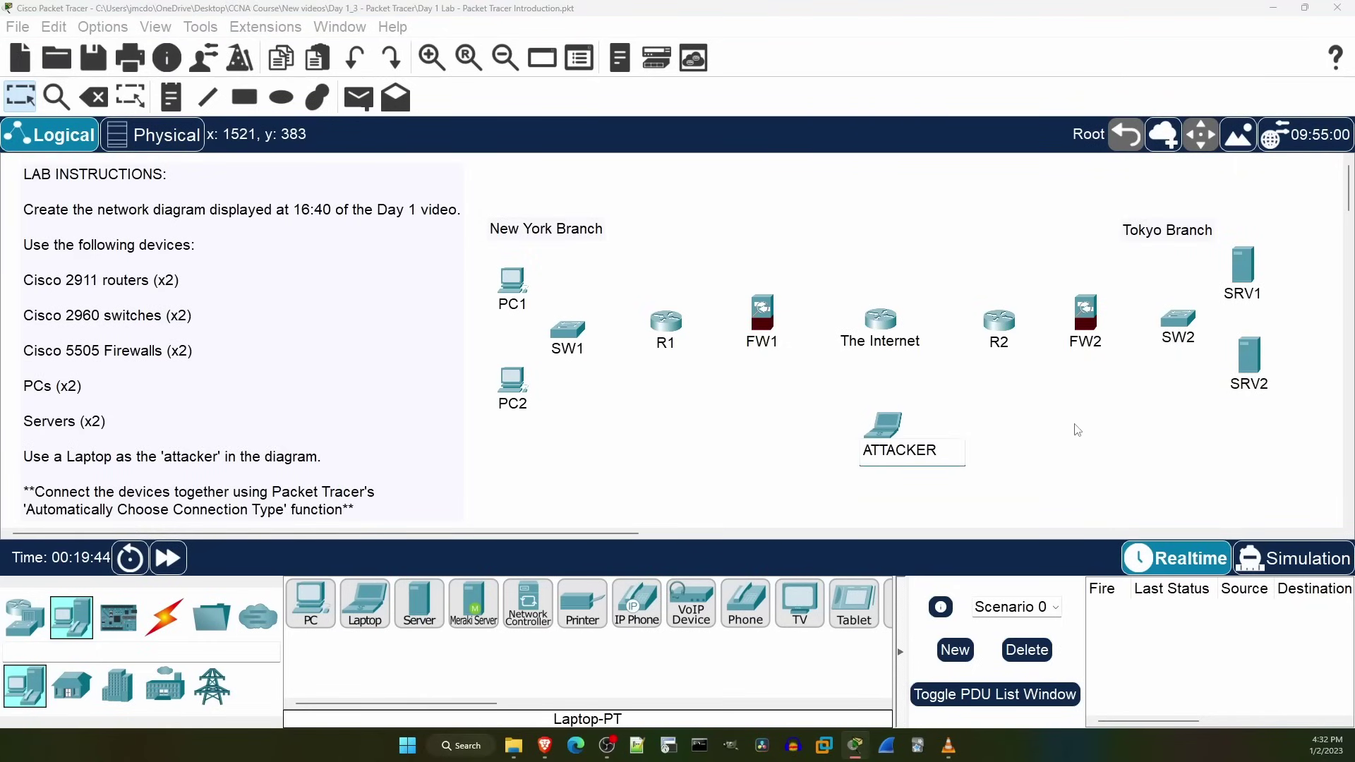
{"action": "left_click", "coordinate": [1074, 429]}
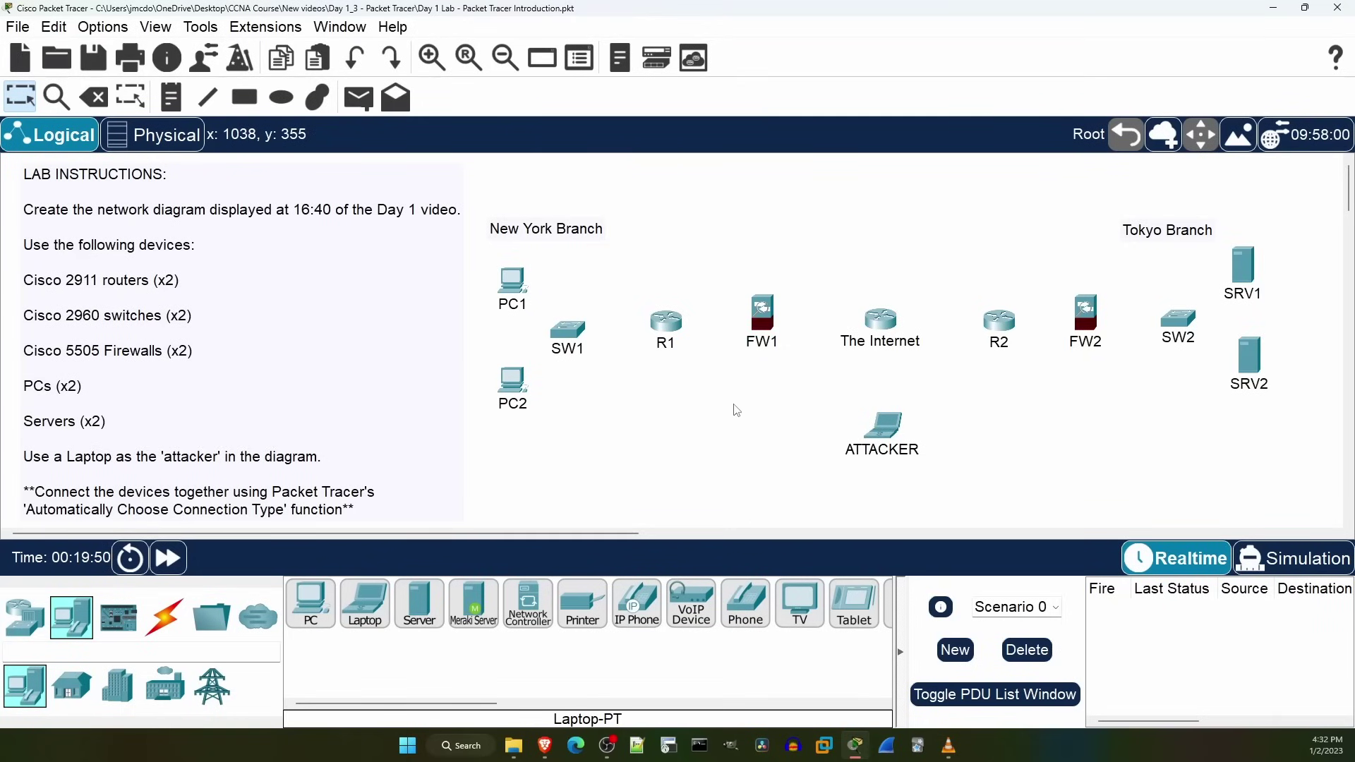
Step: Show the cable types in the Connections (lightning bolt) category
{"action": "left_click", "coordinate": [167, 621]}
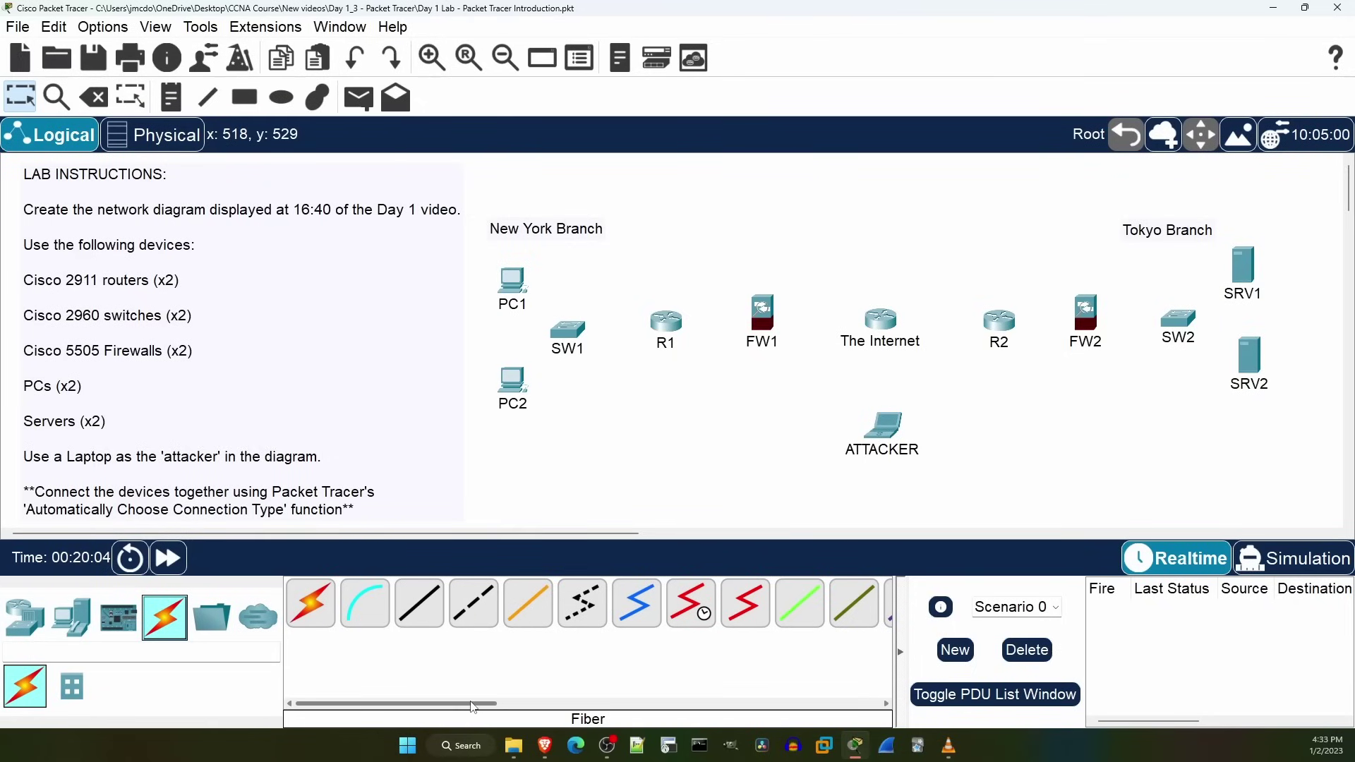
{"action": "left_click_drag", "start_coordinate": [481, 704], "coordinate": [469, 704]}
Step: Cable both New York PCs to SW1 with automatic connection type
{"action": "left_click", "coordinate": [309, 603]}
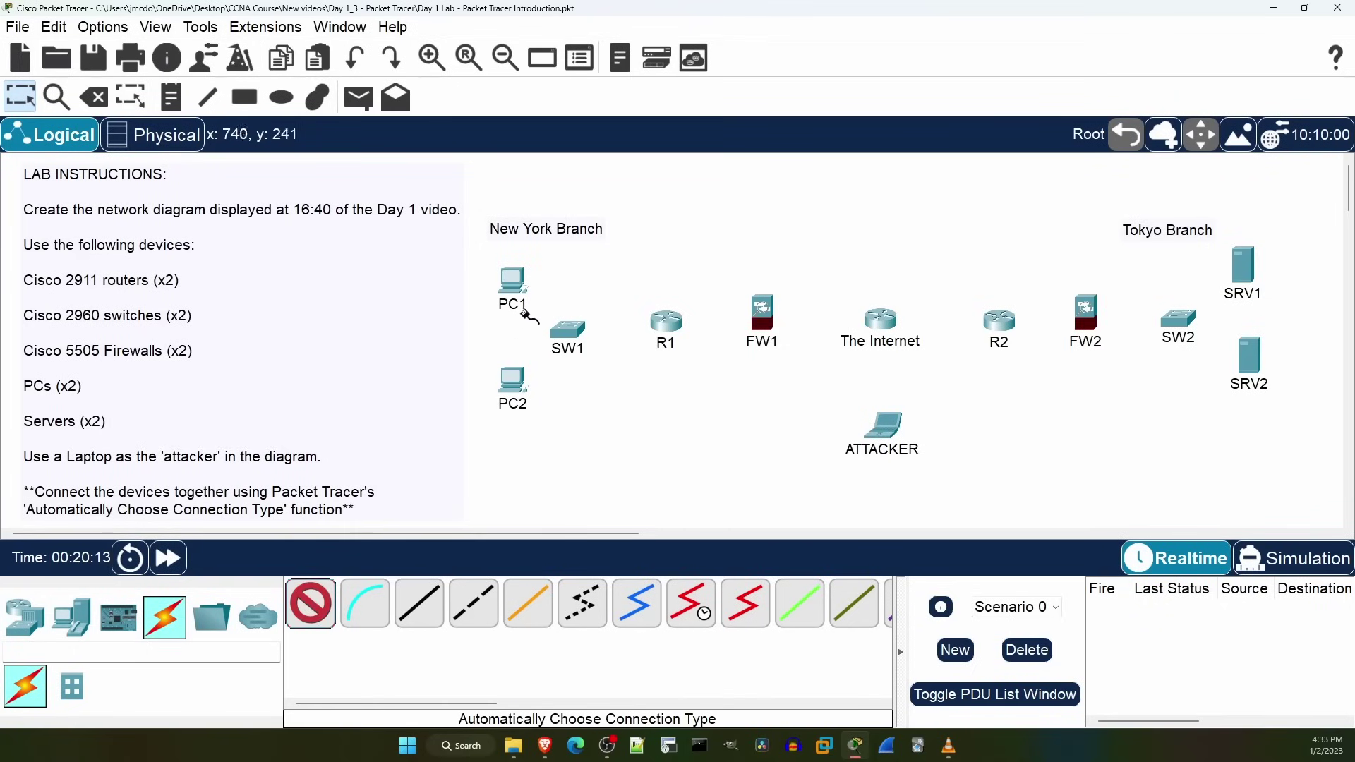
{"action": "left_click", "coordinate": [513, 281]}
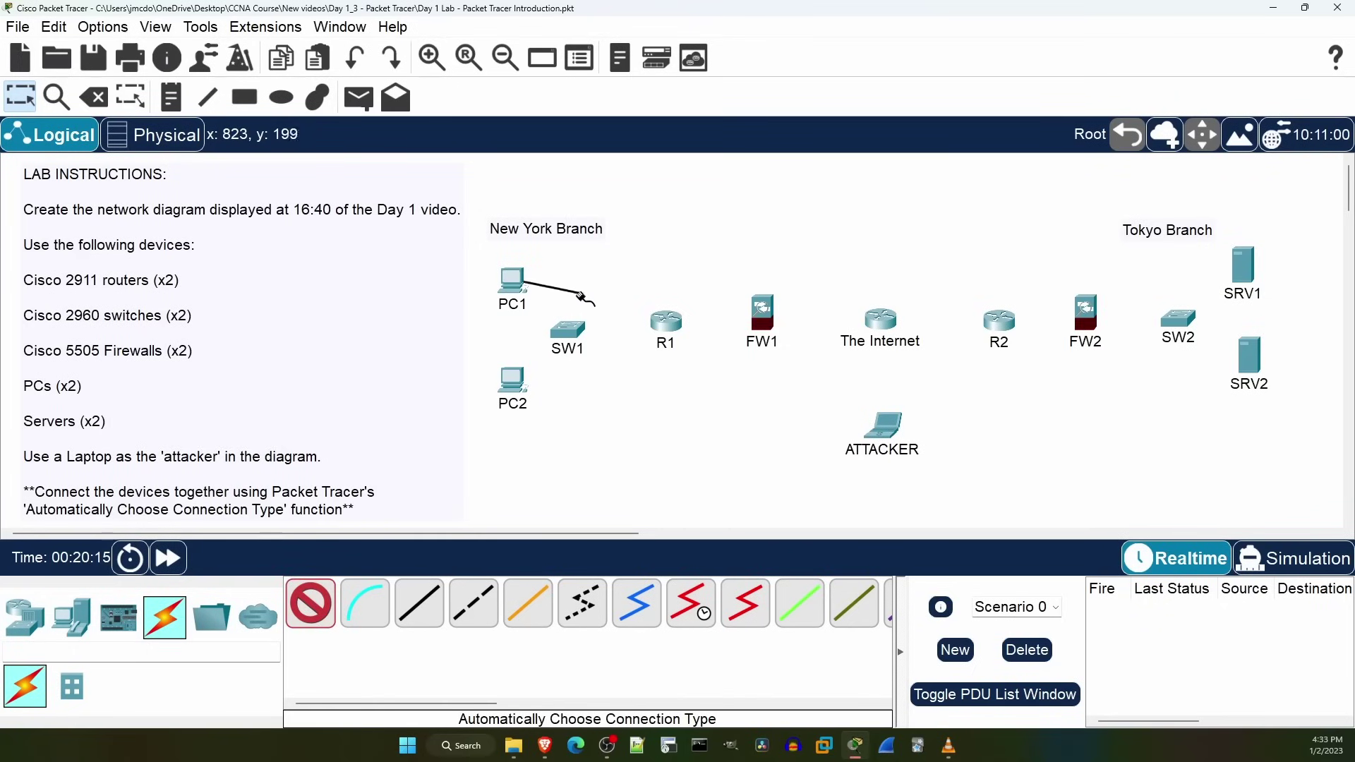
{"action": "left_click", "coordinate": [570, 326]}
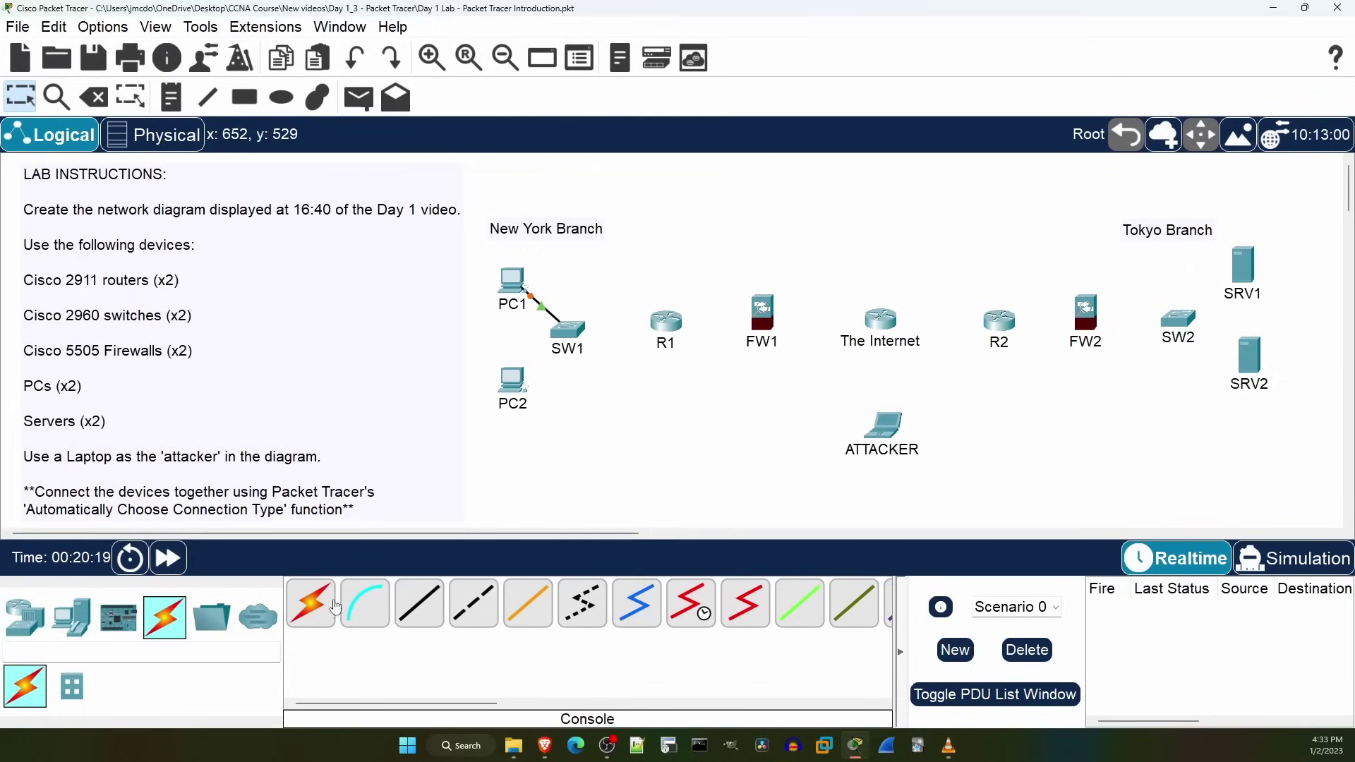
{"action": "left_click", "coordinate": [309, 604]}
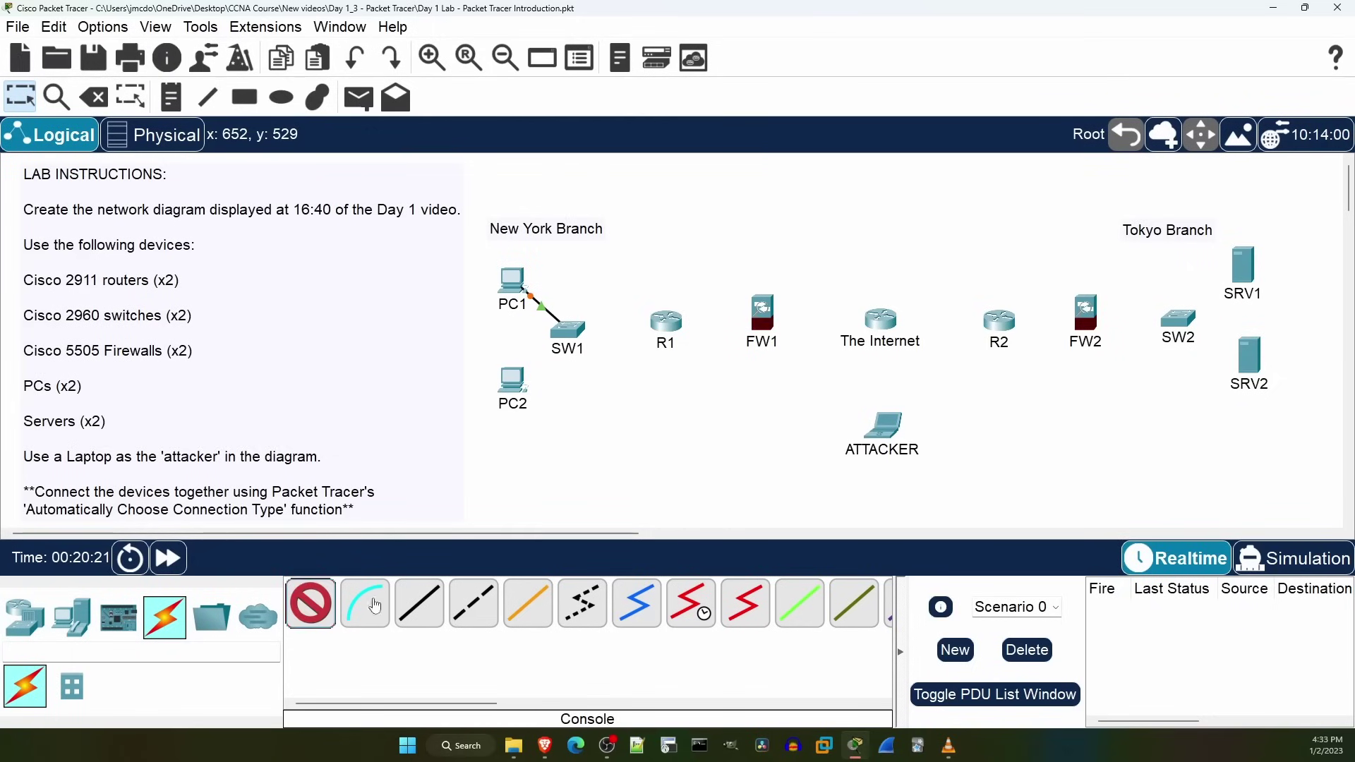
{"action": "left_click", "coordinate": [512, 381]}
{"action": "left_click", "coordinate": [578, 337]}
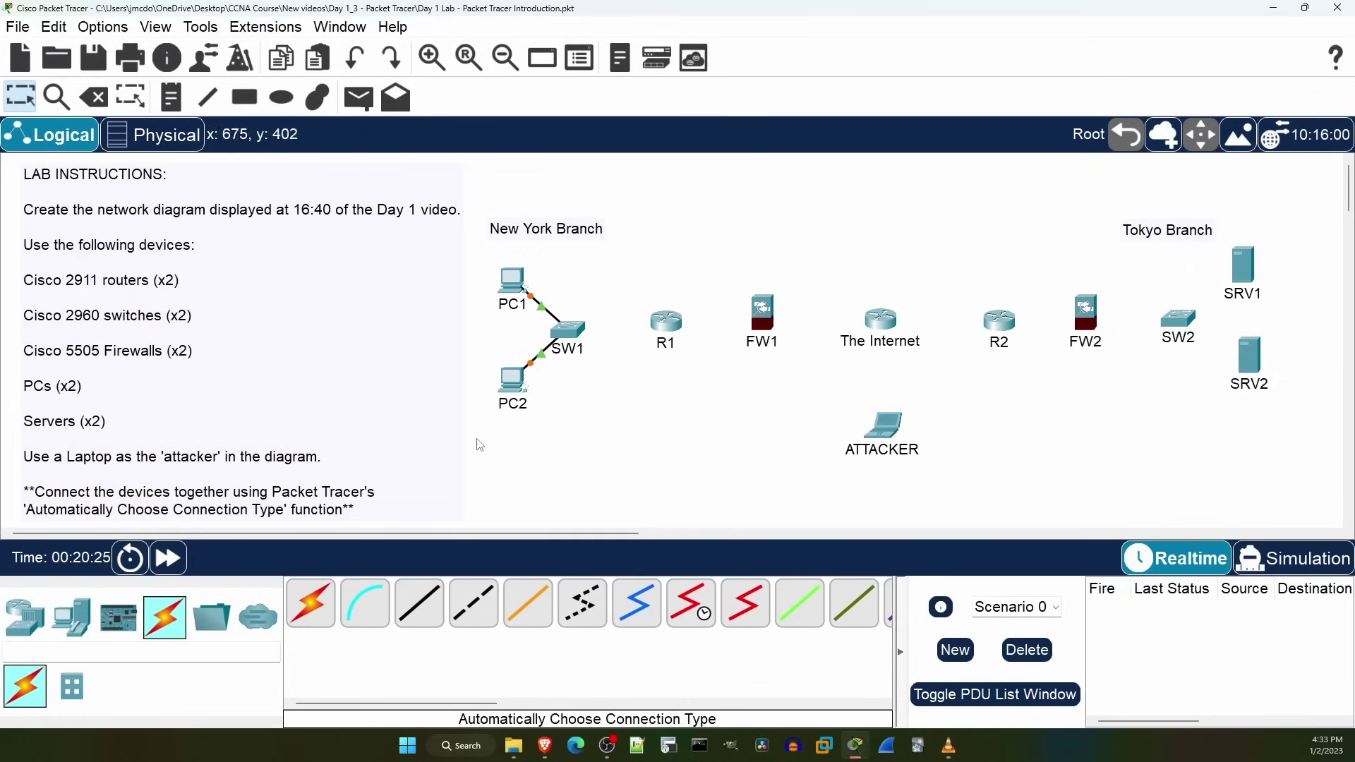
Step: Link SW1 to R1, R1 to FW1, and FW1 to The Internet
{"action": "left_click", "coordinate": [315, 600]}
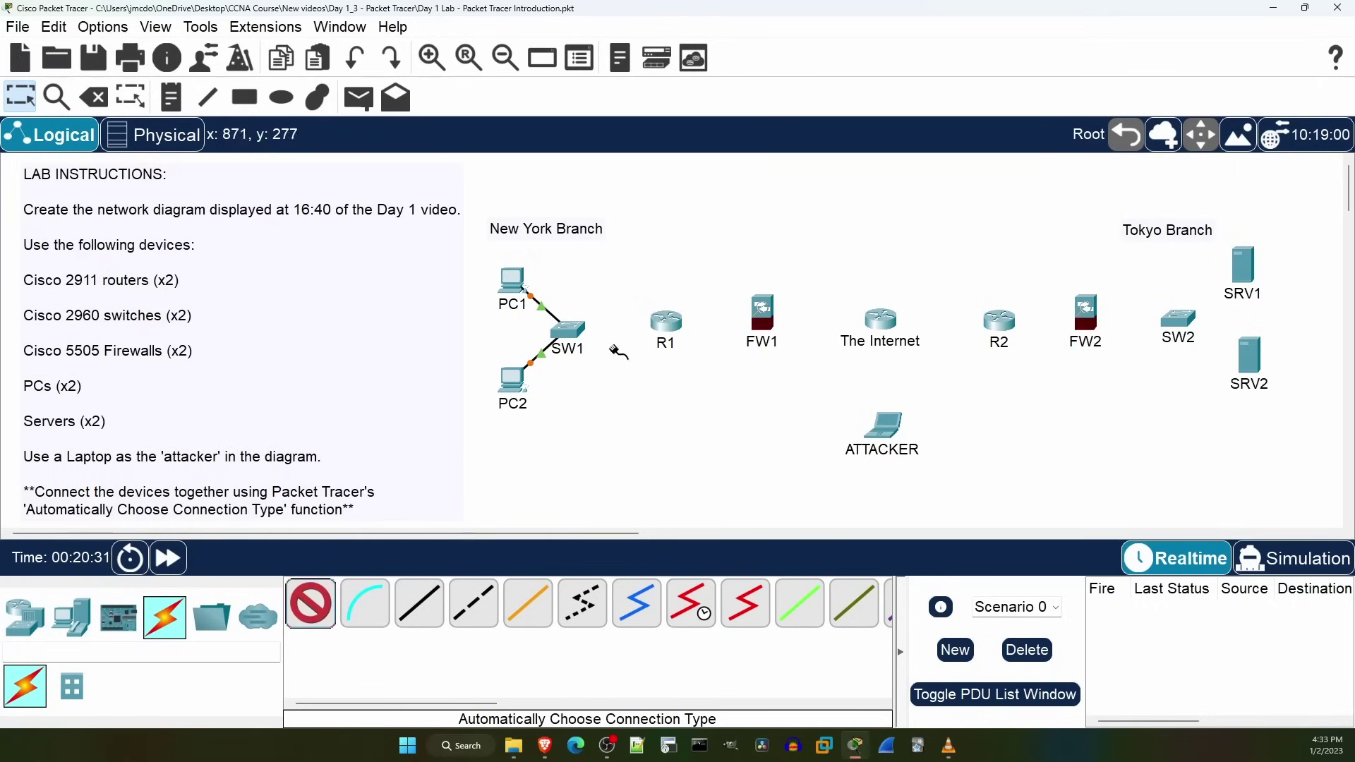
{"action": "left_click", "coordinate": [567, 333]}
{"action": "left_click", "coordinate": [668, 326]}
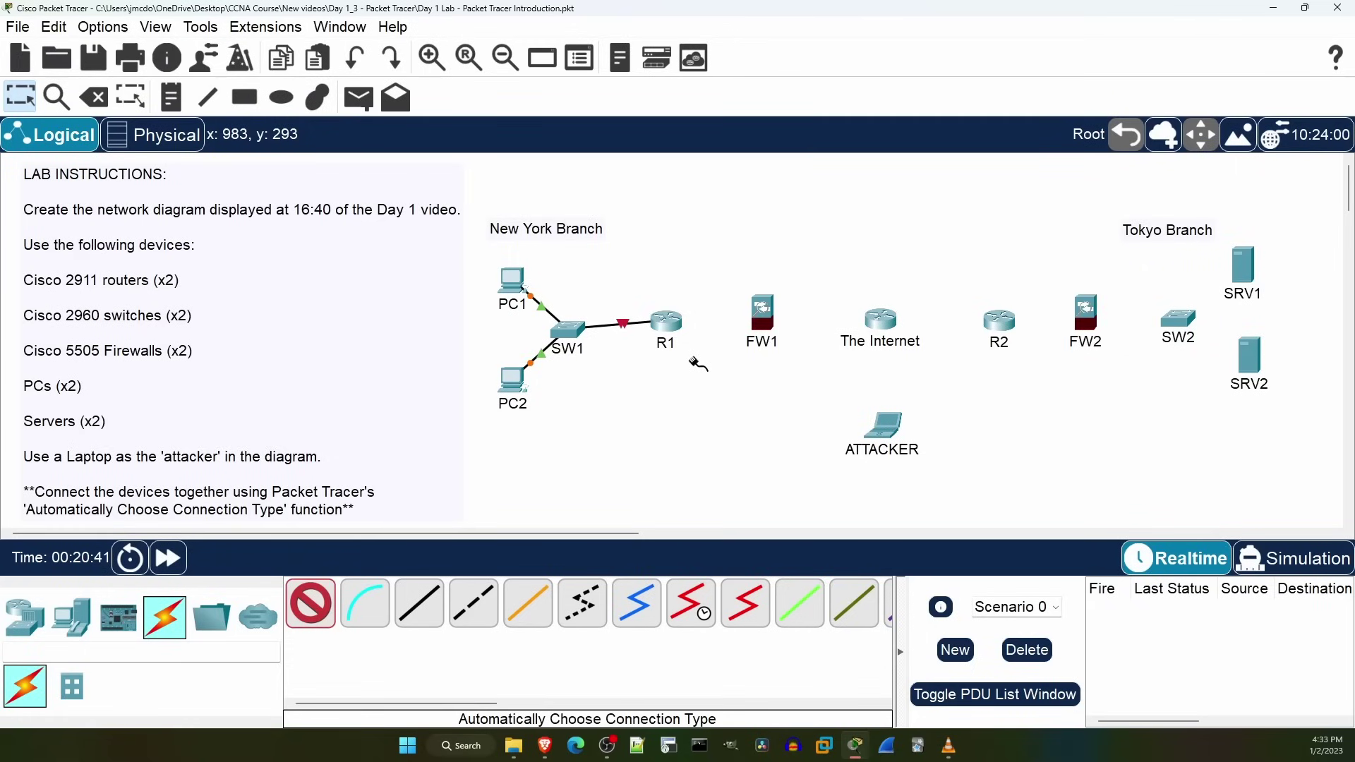
{"action": "left_click", "coordinate": [678, 323]}
{"action": "left_click", "coordinate": [770, 315]}
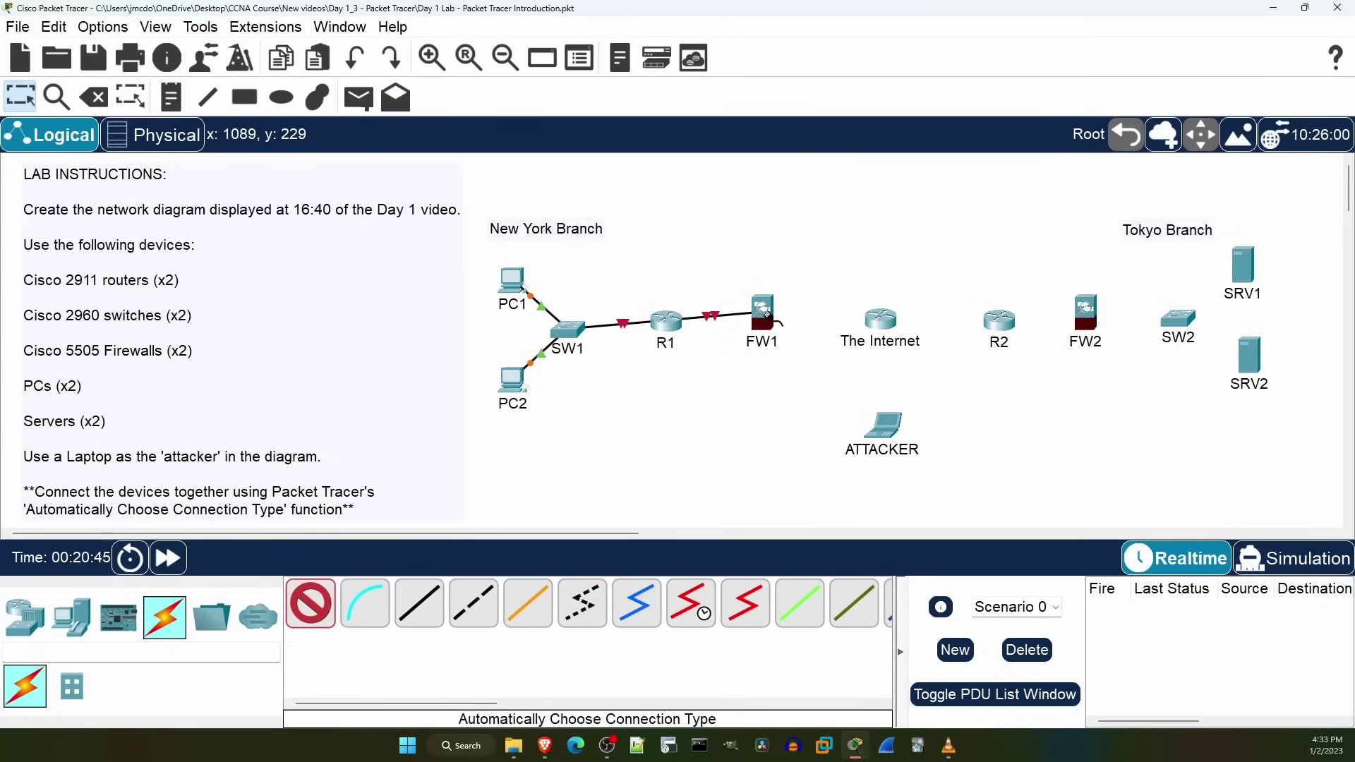
{"action": "left_click", "coordinate": [881, 319]}
Step: Link The Internet to R2, R2 to FW2, and FW2 to SW2
{"action": "left_click", "coordinate": [885, 322]}
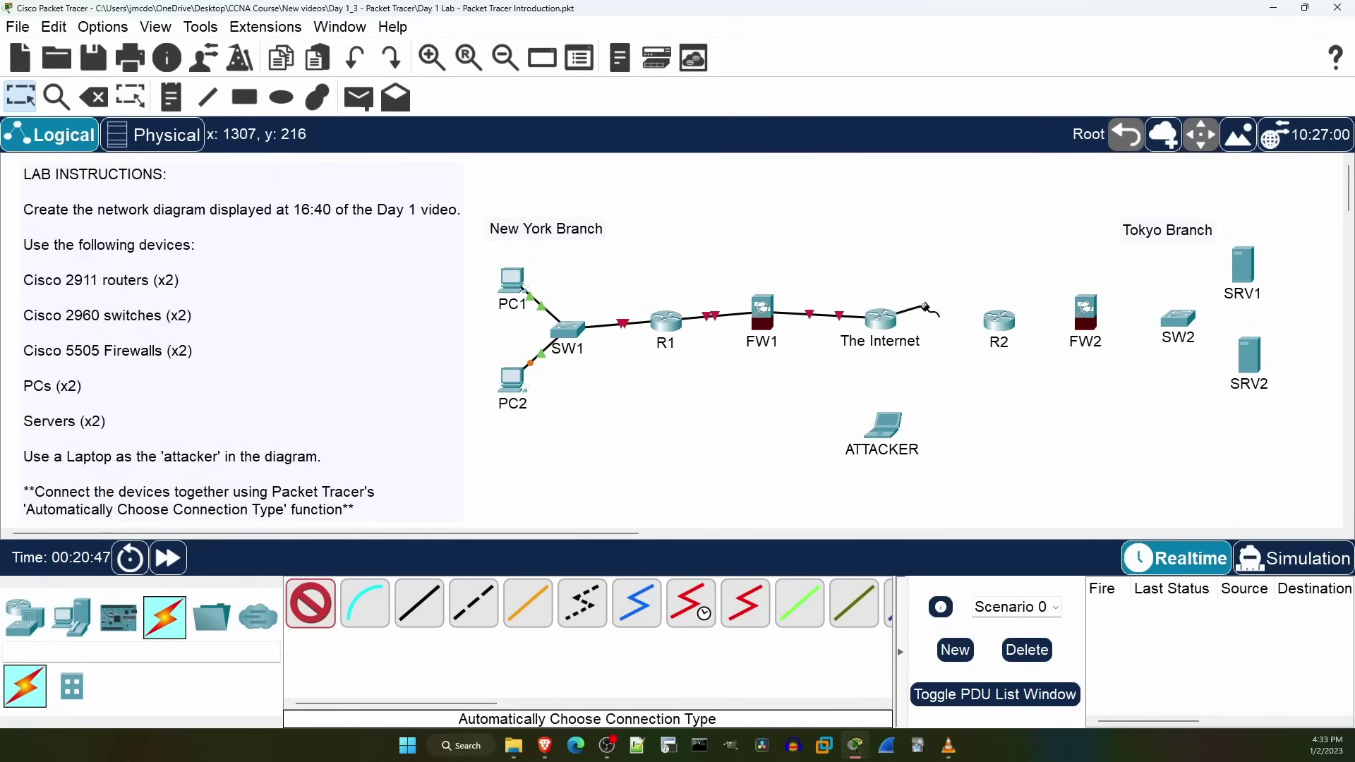
{"action": "left_click", "coordinate": [1010, 318]}
{"action": "left_click", "coordinate": [1014, 318]}
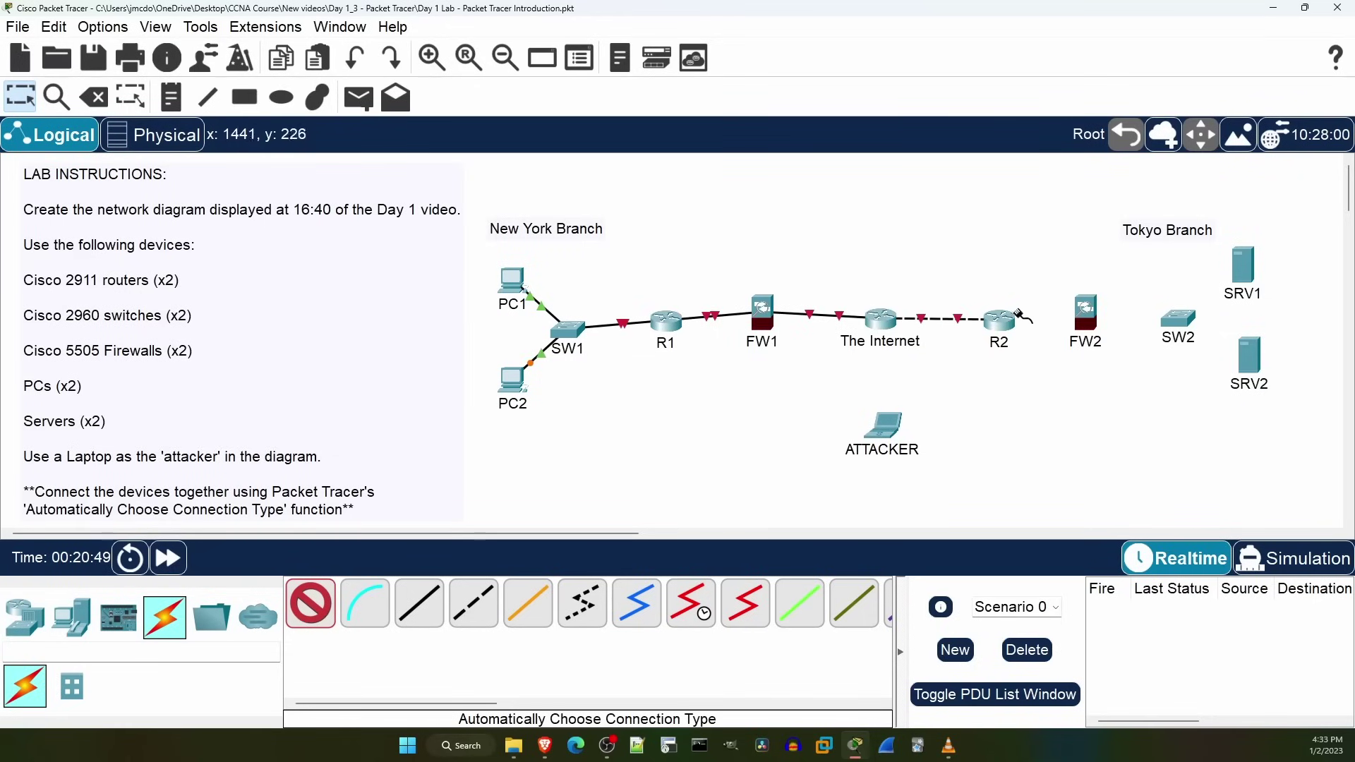
{"action": "left_click", "coordinate": [1089, 314]}
{"action": "left_click", "coordinate": [1090, 317]}
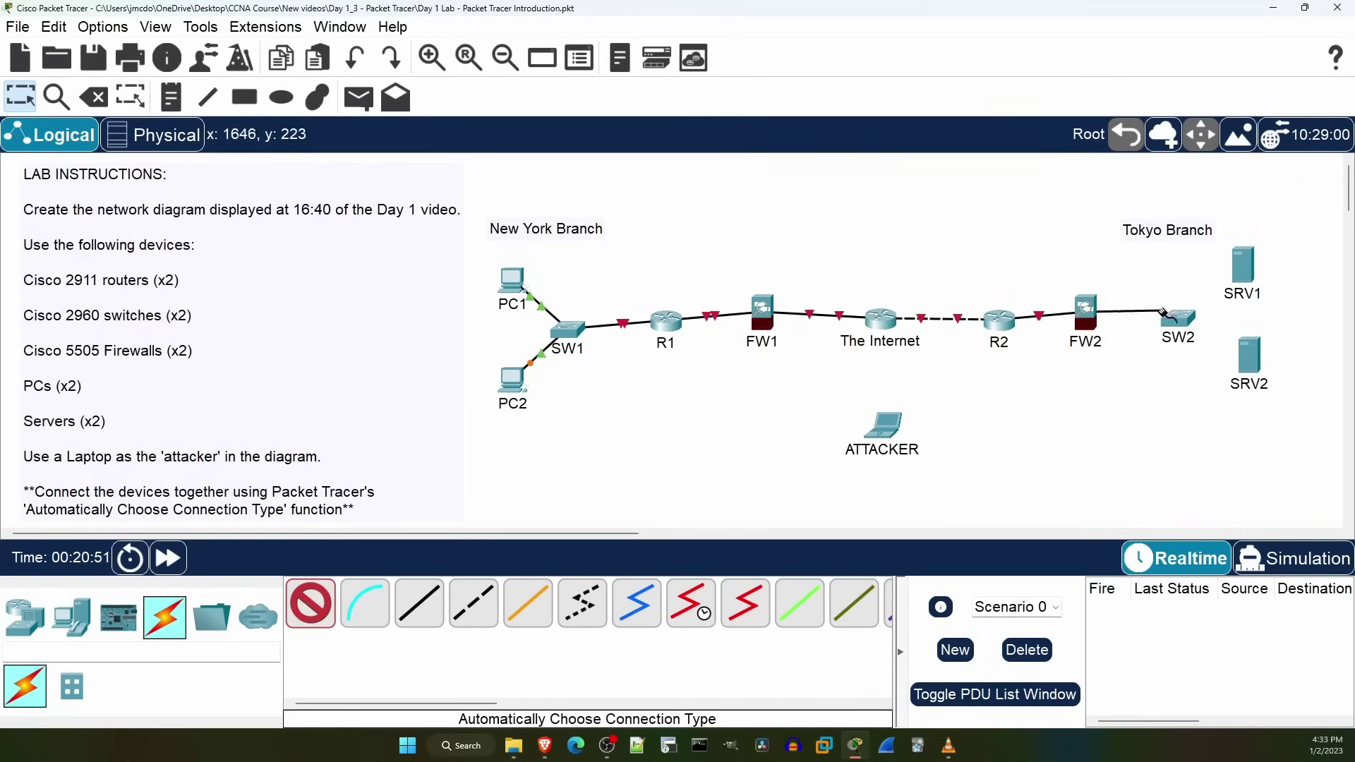
{"action": "left_click", "coordinate": [1177, 321]}
Step: Connect SW2 to SRV1 and SRV2, and The Internet to ATTACKER
{"action": "left_click", "coordinate": [1180, 320]}
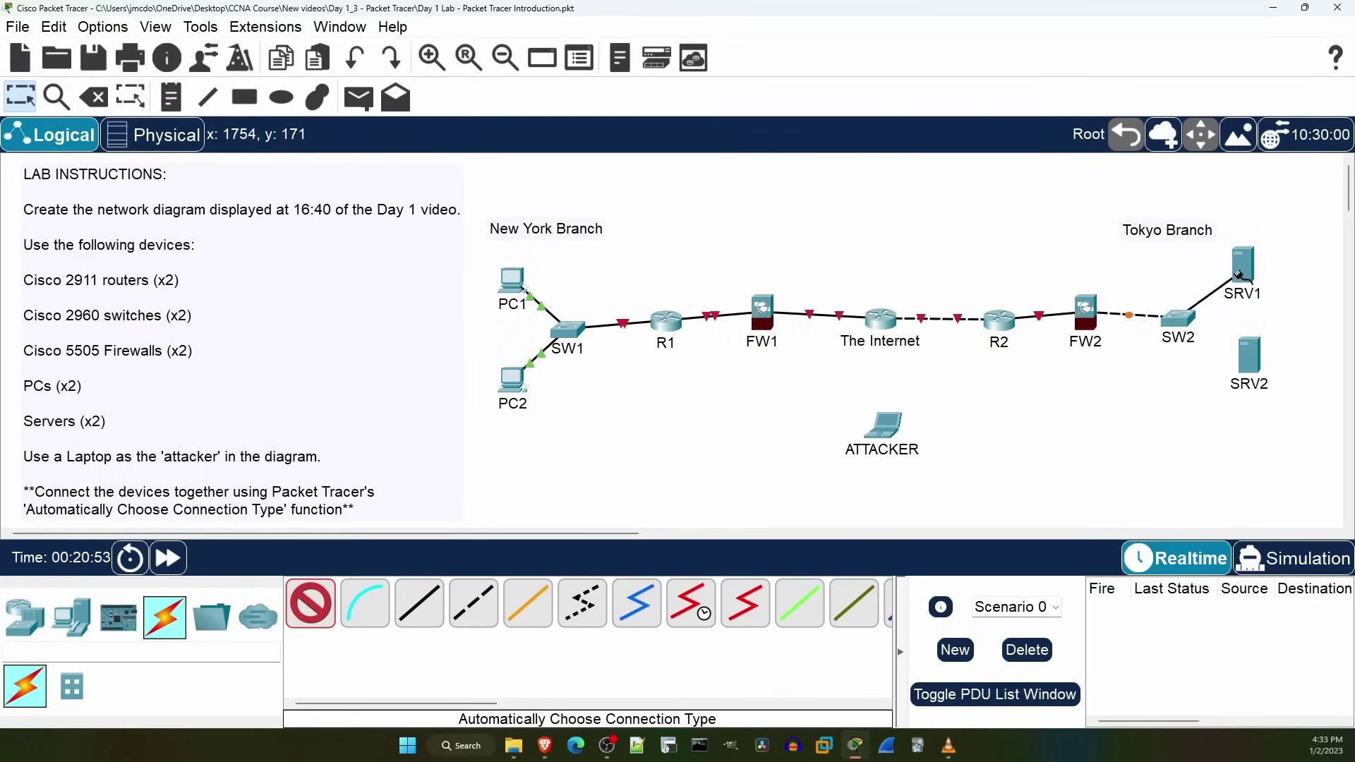
{"action": "left_click", "coordinate": [1241, 267]}
{"action": "left_click", "coordinate": [1184, 320]}
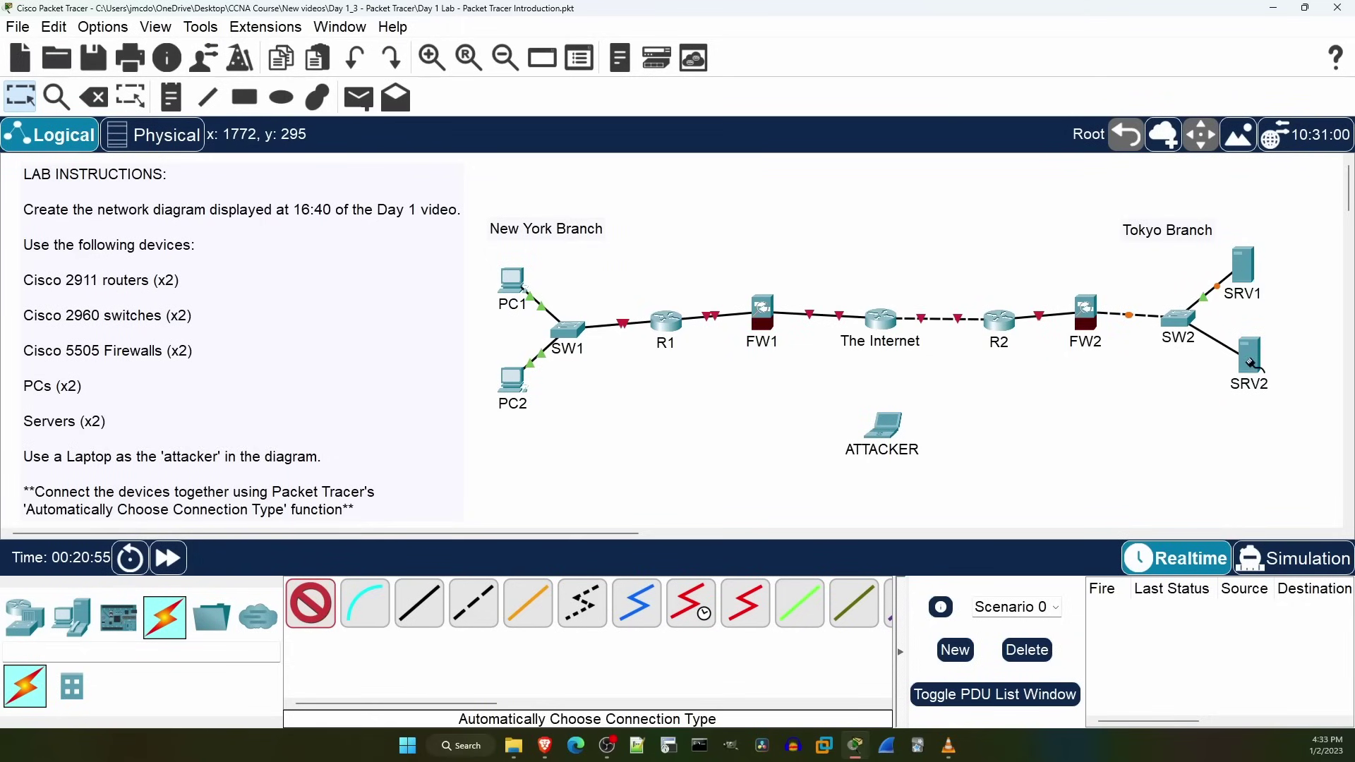
{"action": "left_click", "coordinate": [1249, 360]}
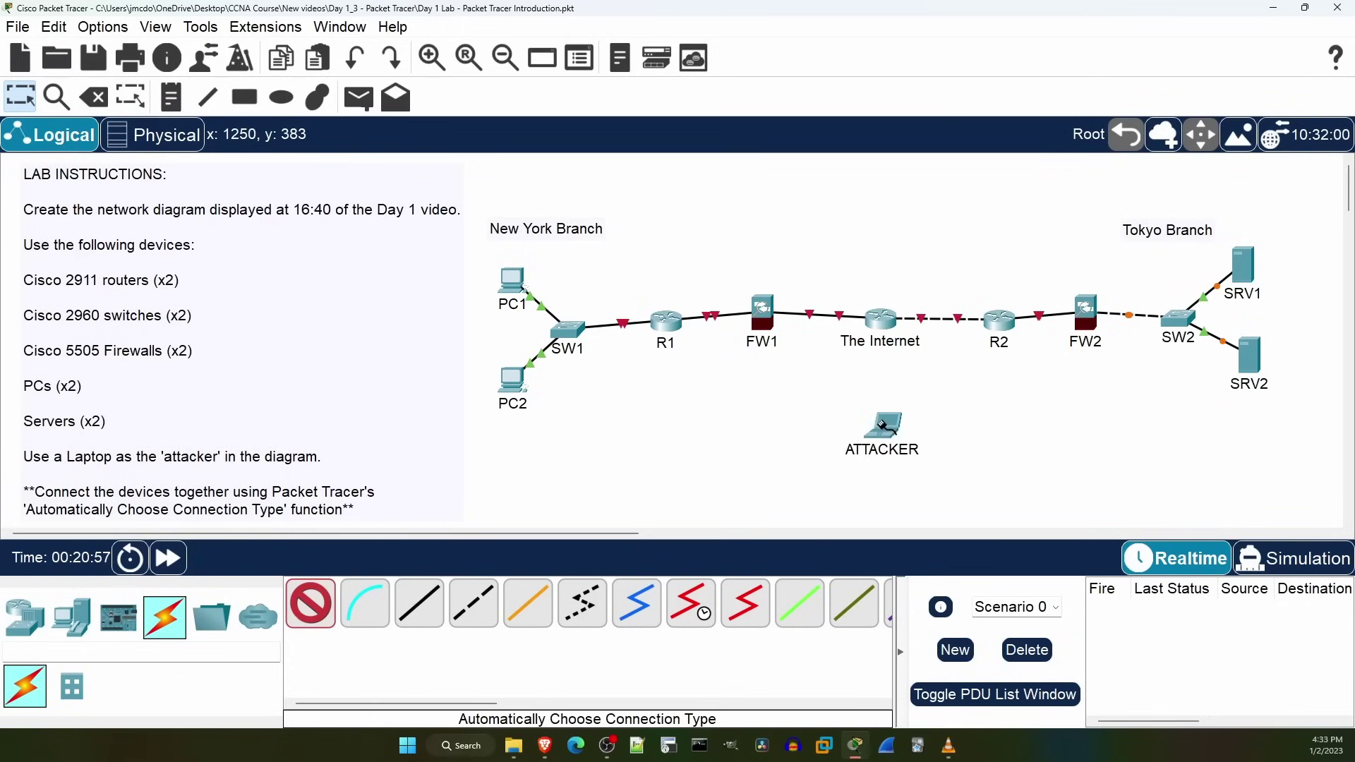
{"action": "left_click", "coordinate": [878, 423]}
{"action": "left_click", "coordinate": [880, 320]}
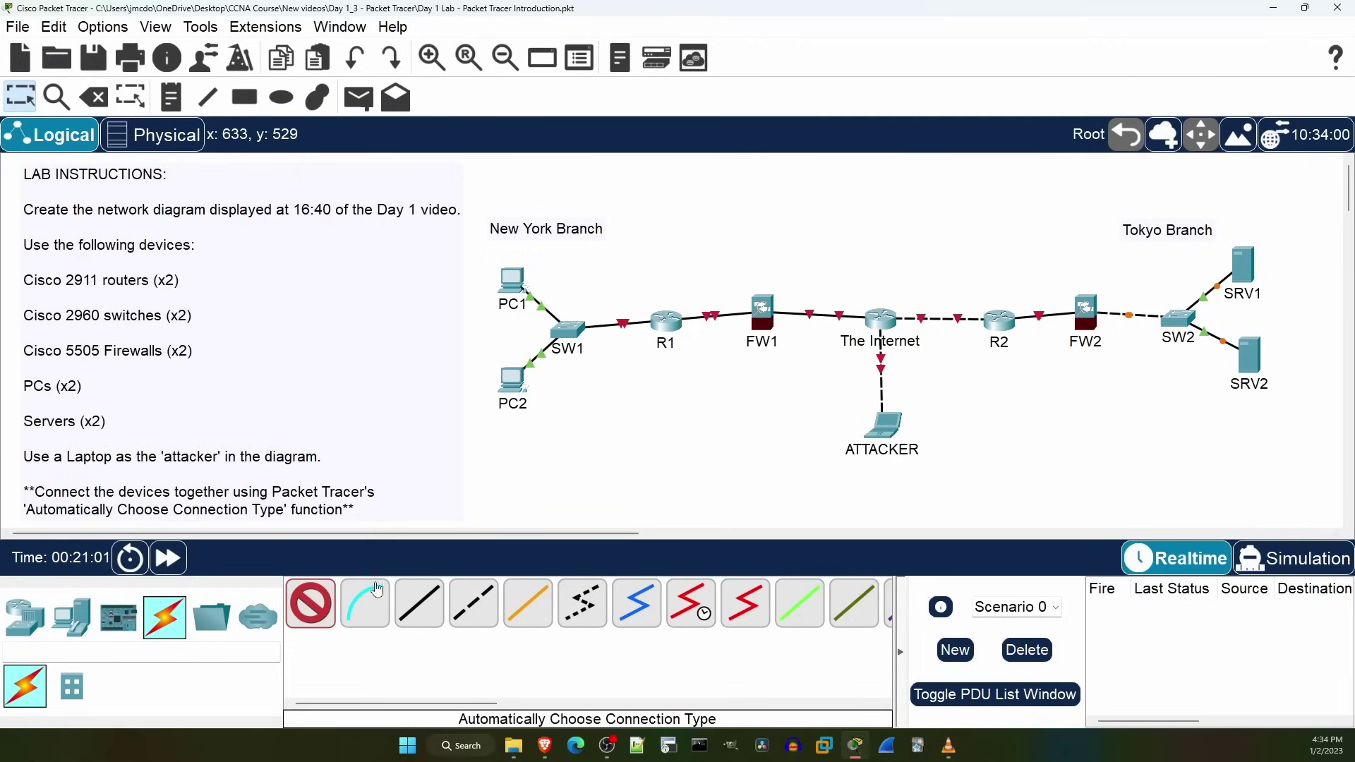
{"action": "left_click", "coordinate": [315, 598]}
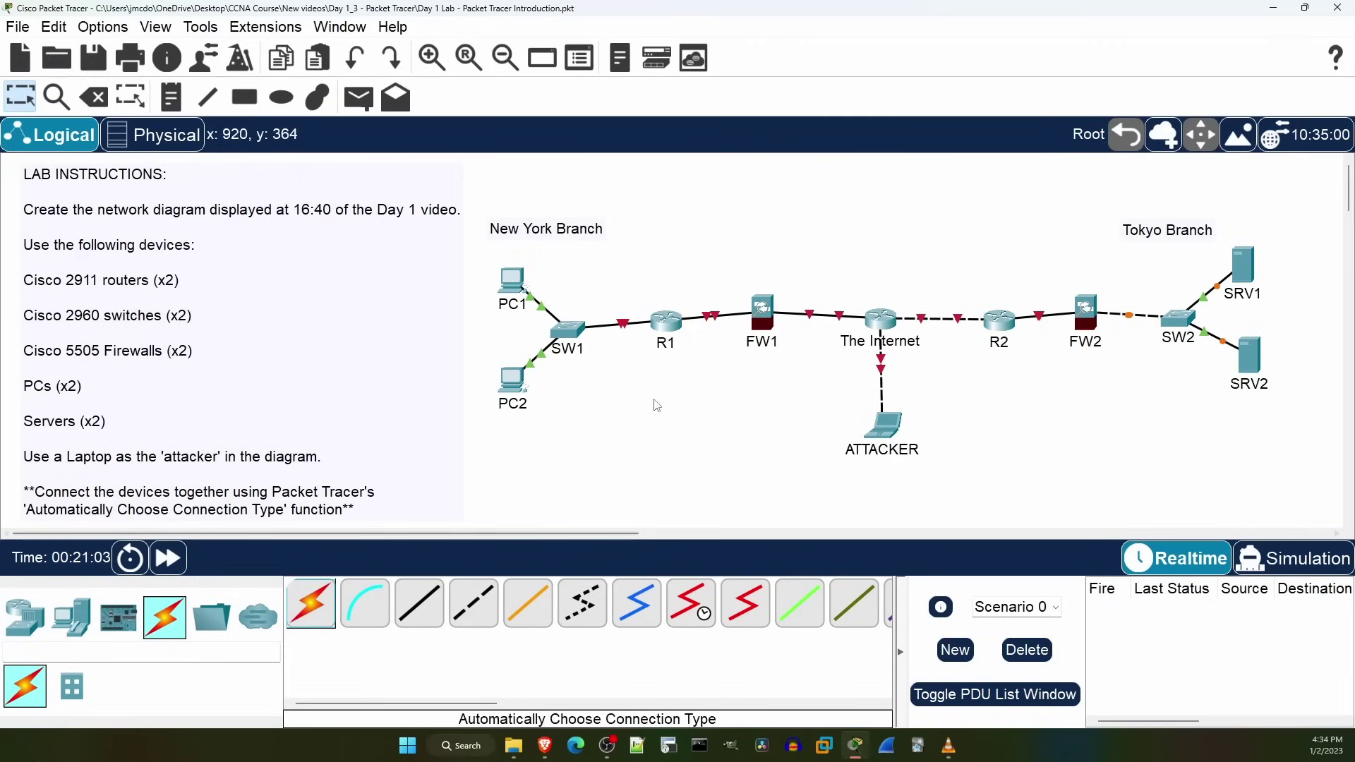